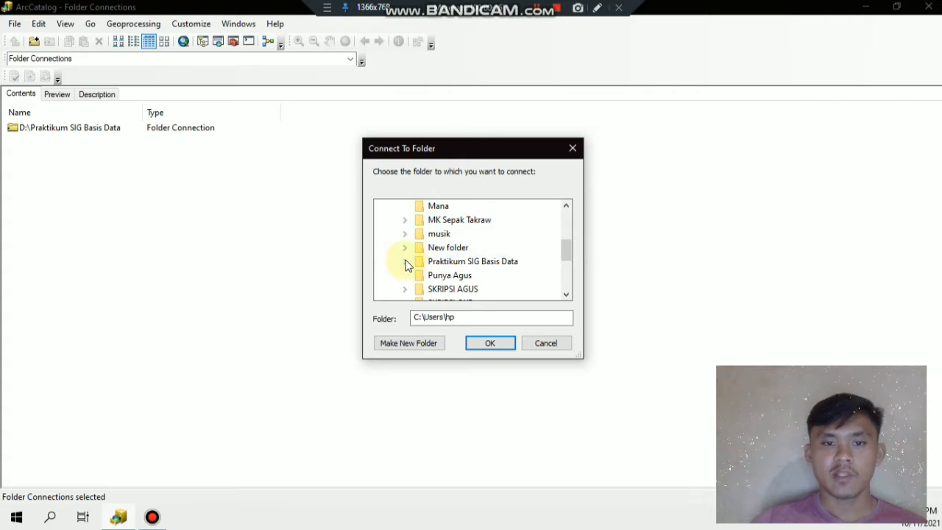
Step: Connect to the folder D:\New folder\praktikum sig basis data
{"action": "left_click", "coordinate": [406, 249]}
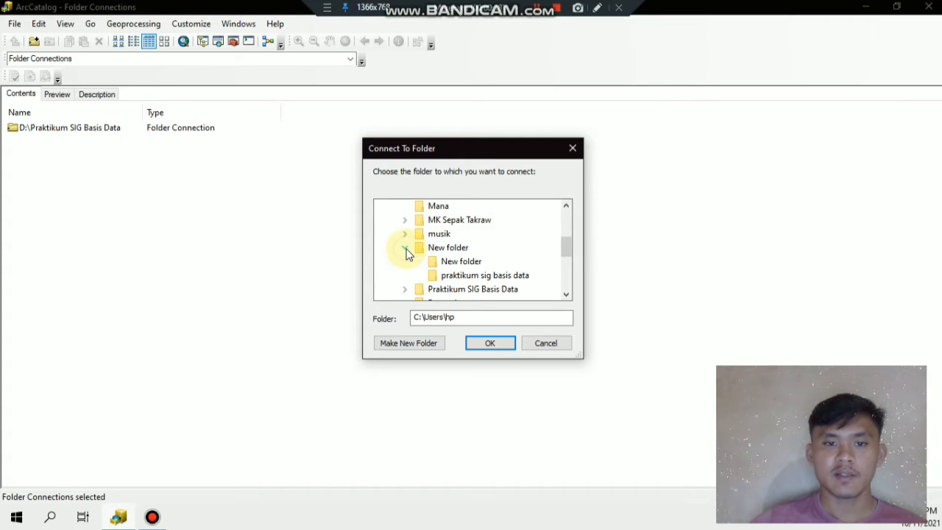
{"action": "left_click", "coordinate": [450, 274]}
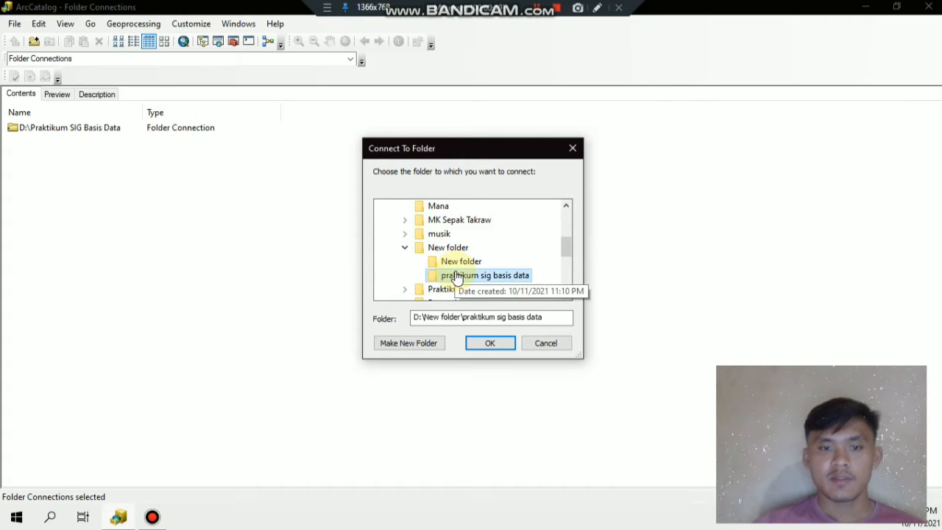
{"action": "left_click", "coordinate": [492, 343]}
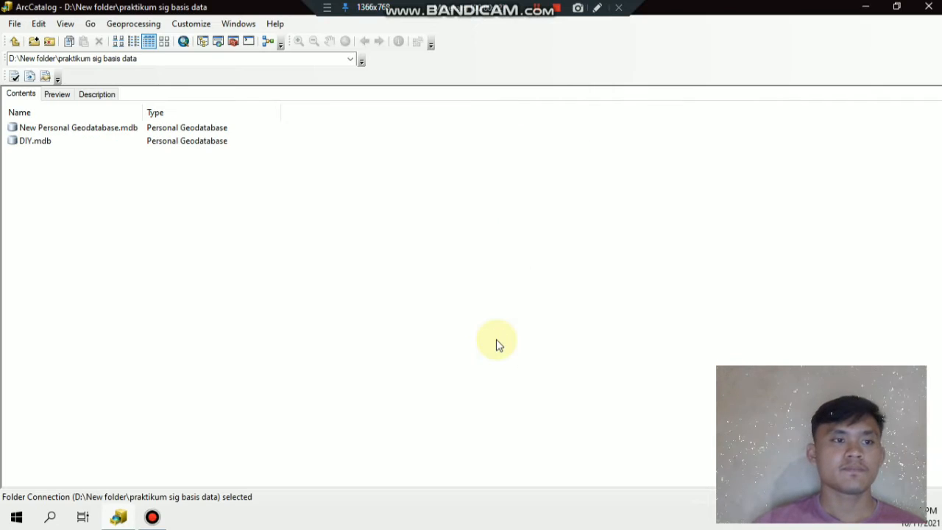
{"action": "right_click", "coordinate": [42, 142]}
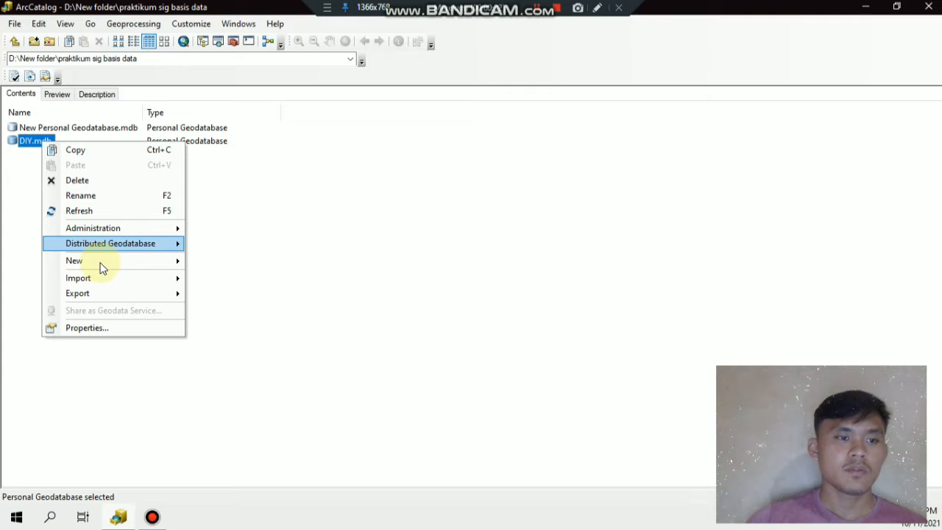
{"action": "mouse_move", "coordinate": [143, 259]}
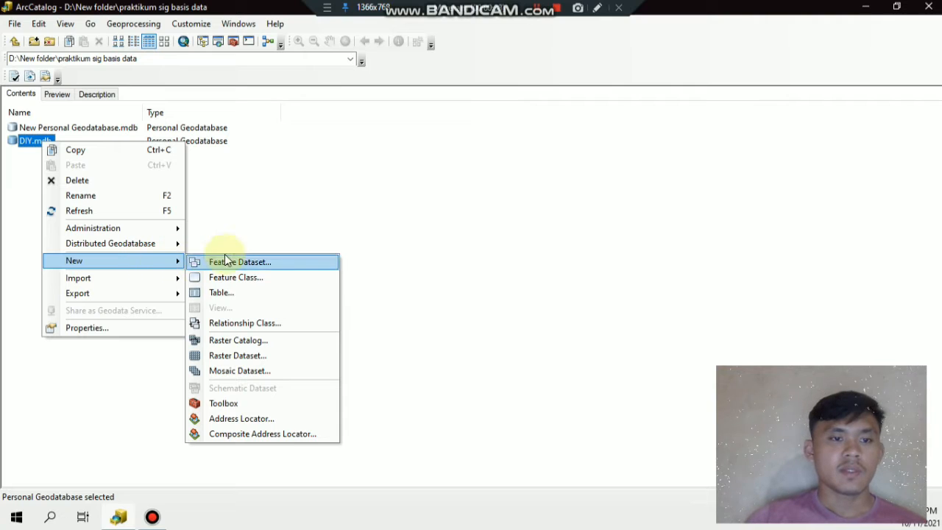
{"action": "left_click", "coordinate": [542, 15]}
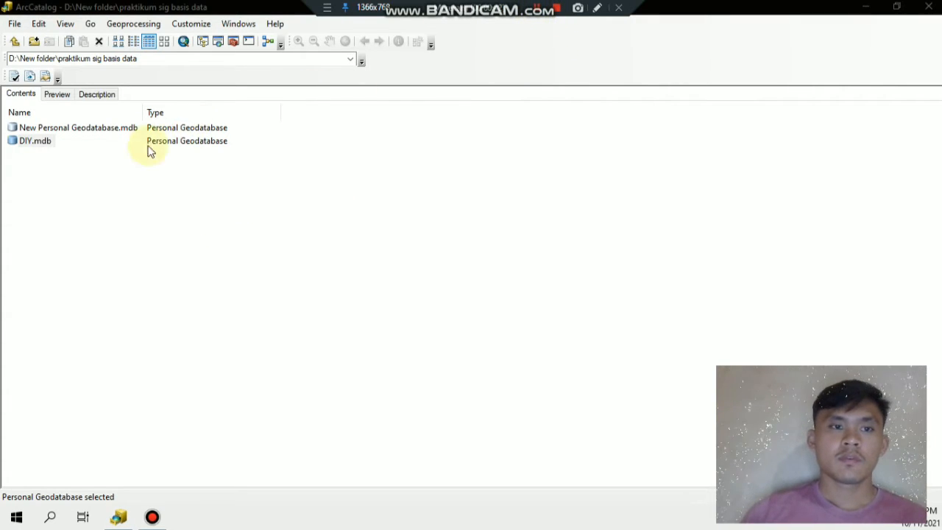
{"action": "left_click", "coordinate": [74, 146]}
{"action": "right_click", "coordinate": [75, 145]}
{"action": "left_click", "coordinate": [46, 151]}
Step: Start a new feature dataset named IG DASAR in the DIY.mdb geodatabase and proceed to its XY coordinate system
{"action": "left_click", "coordinate": [49, 143]}
{"action": "right_click", "coordinate": [49, 141]}
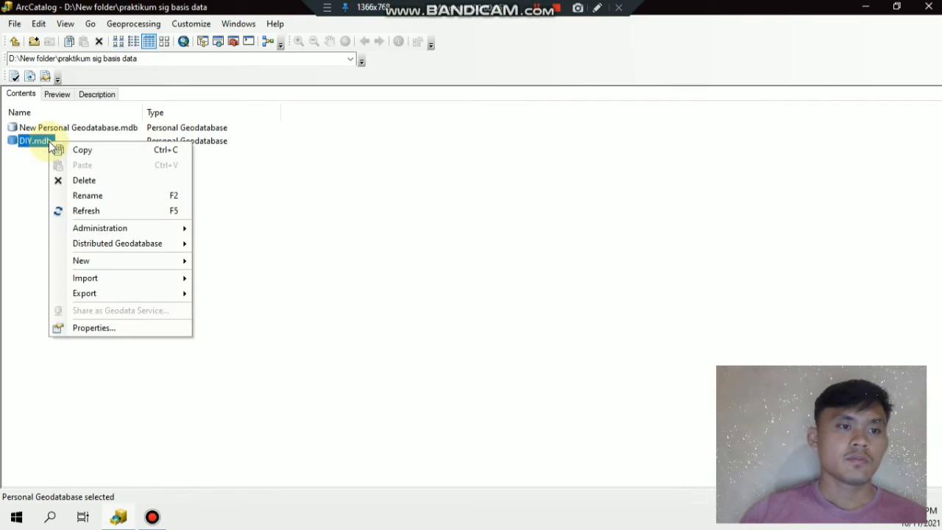
{"action": "mouse_move", "coordinate": [96, 255]}
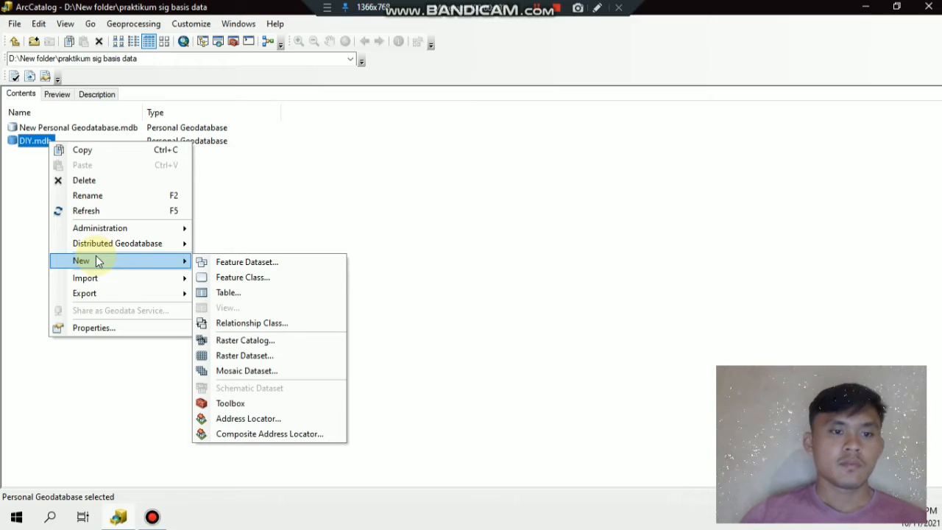
{"action": "left_click", "coordinate": [247, 267]}
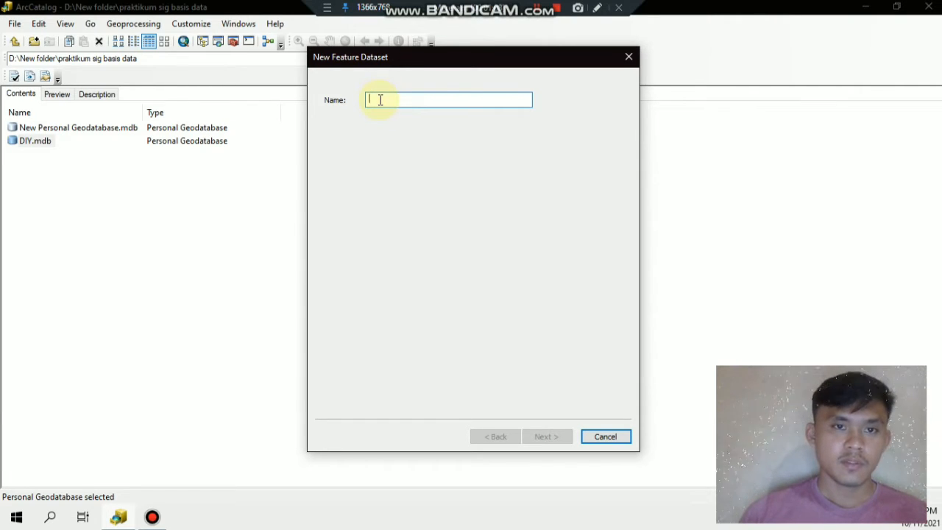
{"action": "type", "text": "IG"}
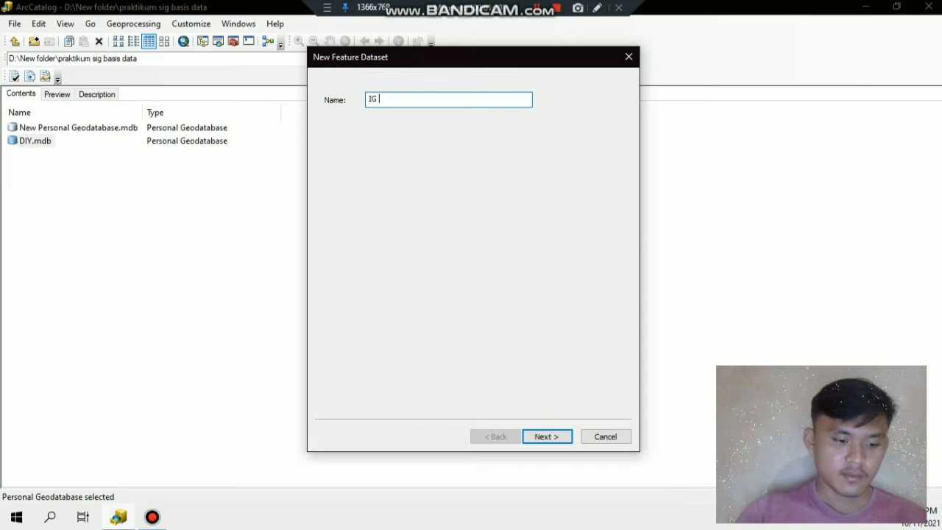
{"action": "type", "text": " A"}
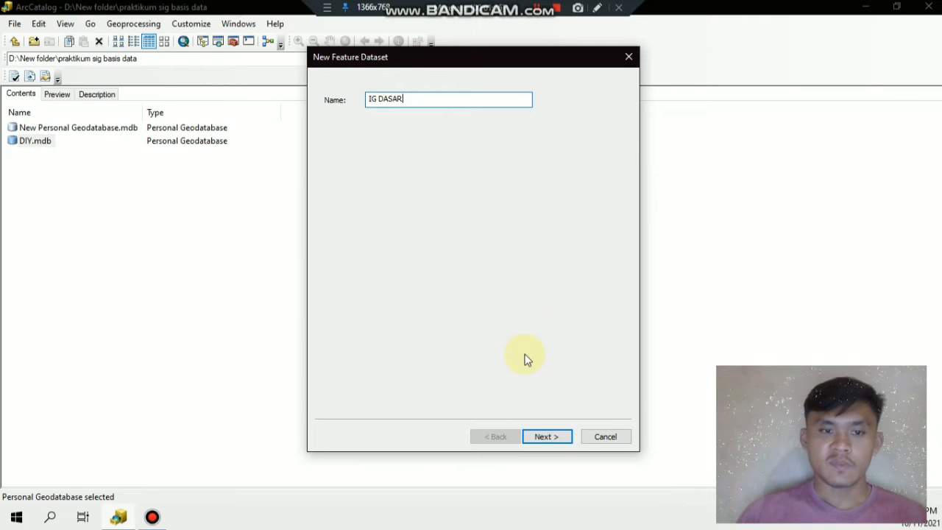
{"action": "left_click", "coordinate": [547, 436]}
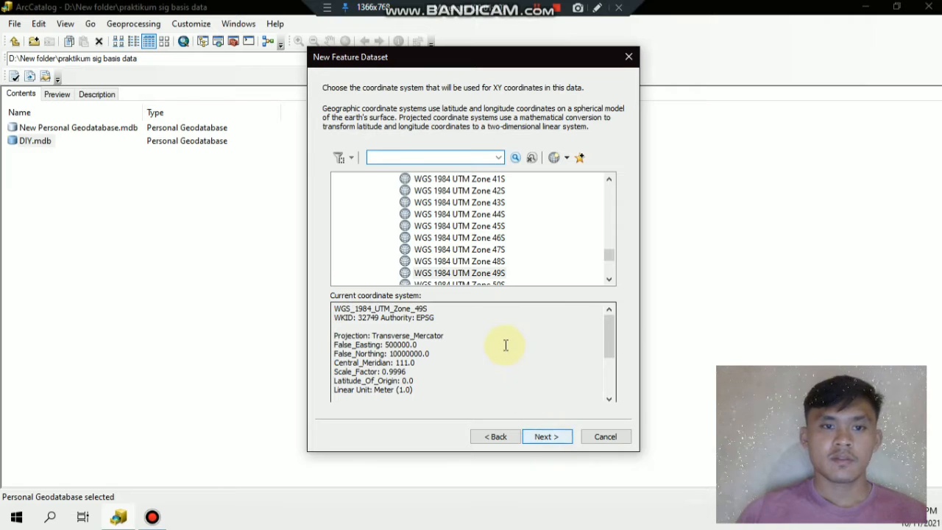
Step: Choose WGS 1984 UTM Zone 49S as the XY coordinate system of the IG DASAR dataset
{"action": "scroll", "coordinate": [456, 272], "scroll_direction": "down", "scroll_amount": 4}
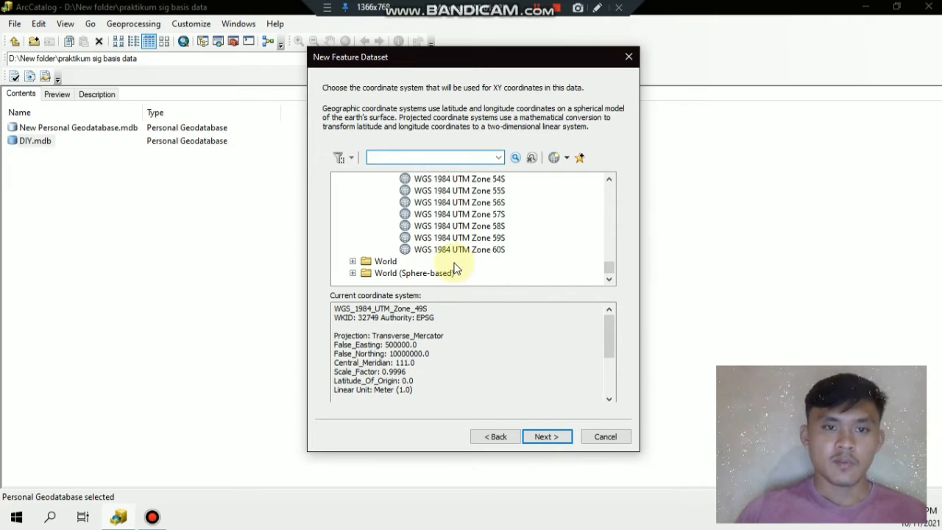
{"action": "scroll", "coordinate": [454, 269], "scroll_direction": "up", "scroll_amount": 20}
{"action": "scroll", "coordinate": [450, 220], "scroll_direction": "down", "scroll_amount": 20}
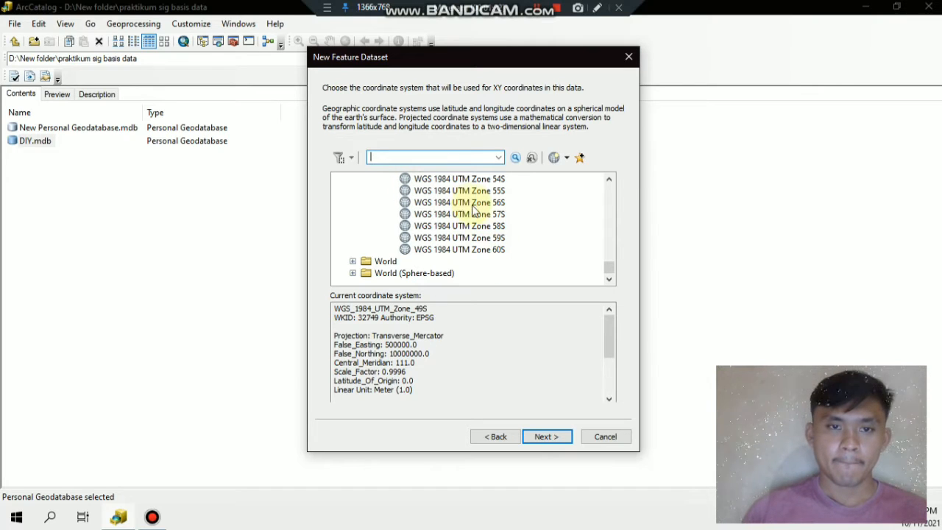
{"action": "scroll", "coordinate": [477, 221], "scroll_direction": "up", "scroll_amount": 16}
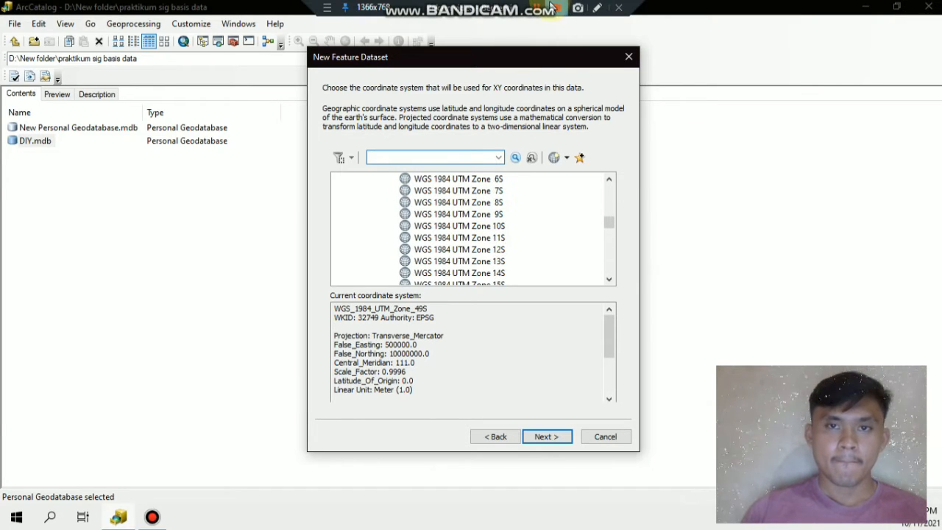
{"action": "left_click", "coordinate": [551, 7]}
{"action": "scroll", "coordinate": [456, 224], "scroll_direction": "down", "scroll_amount": 16}
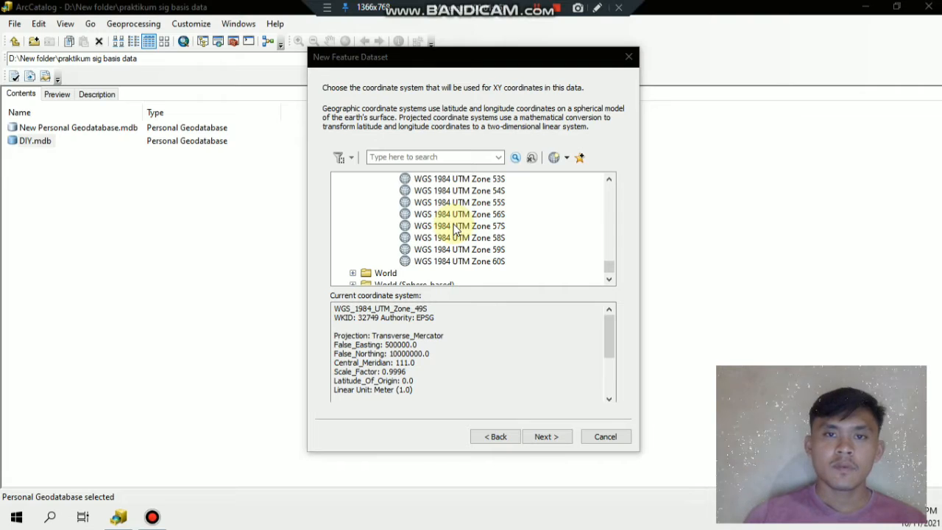
{"action": "scroll", "coordinate": [460, 198], "scroll_direction": "up", "scroll_amount": 3}
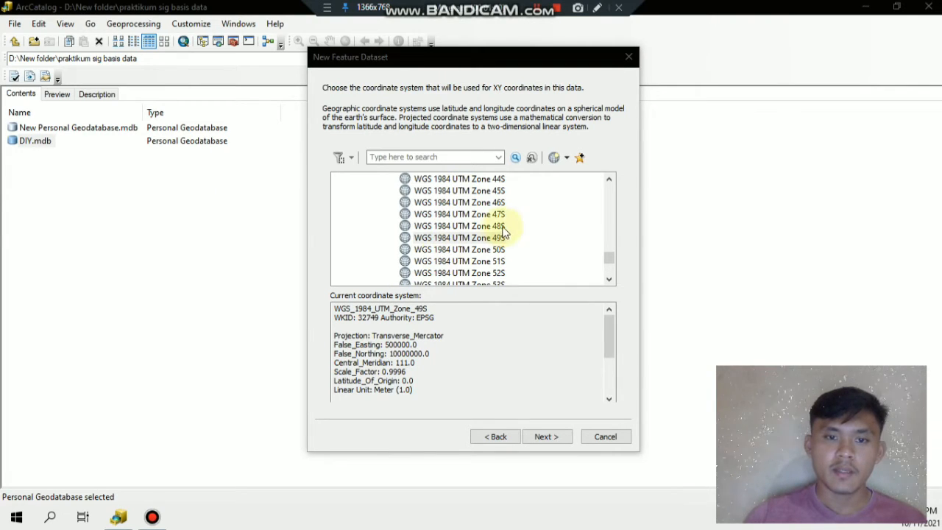
{"action": "left_click", "coordinate": [459, 237]}
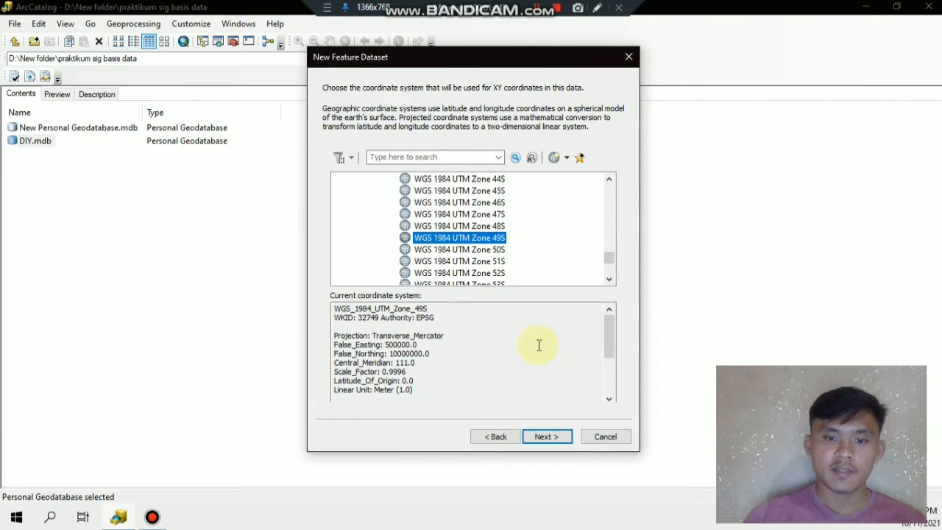
{"action": "left_click", "coordinate": [549, 437]}
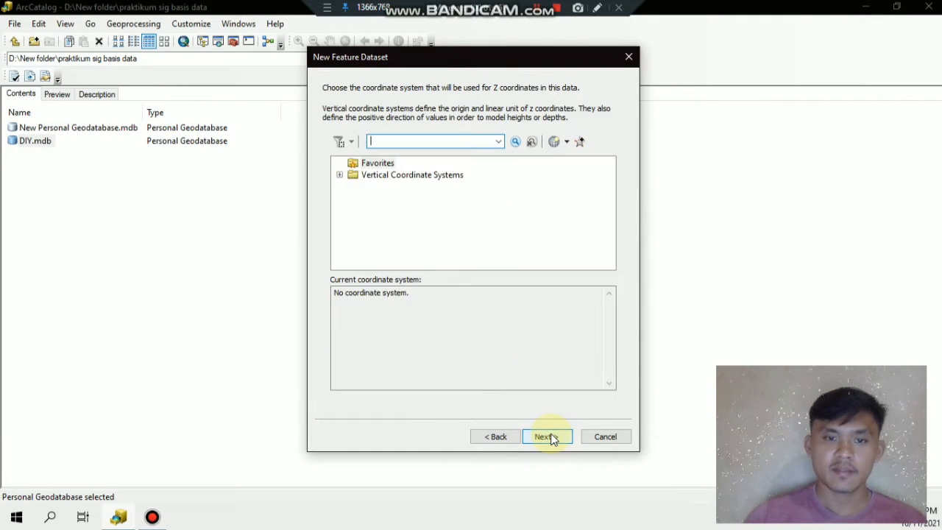
Step: Choose WGS 1984 from the World vertical coordinate systems for the Z coordinates of the IG DASAR dataset
{"action": "double_click", "coordinate": [380, 177]}
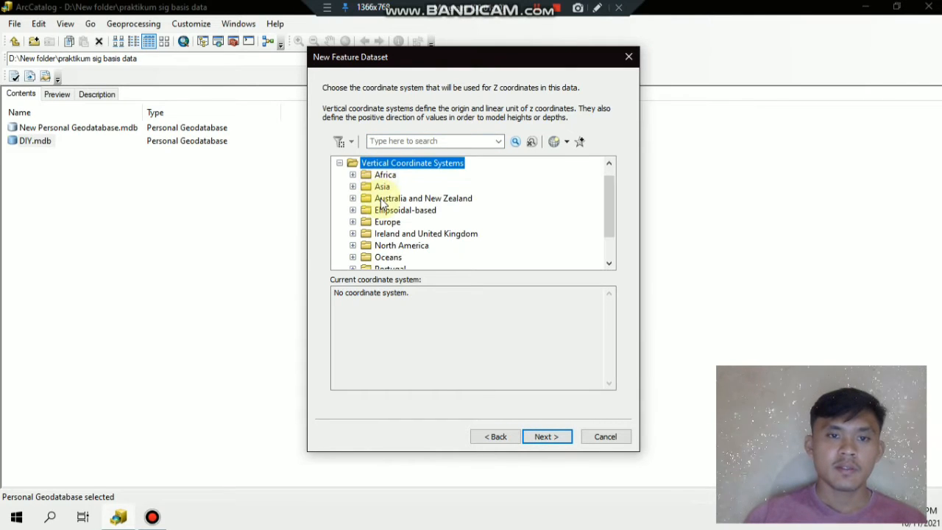
{"action": "scroll", "coordinate": [384, 201], "scroll_direction": "down", "scroll_amount": 1}
{"action": "left_click", "coordinate": [352, 257]}
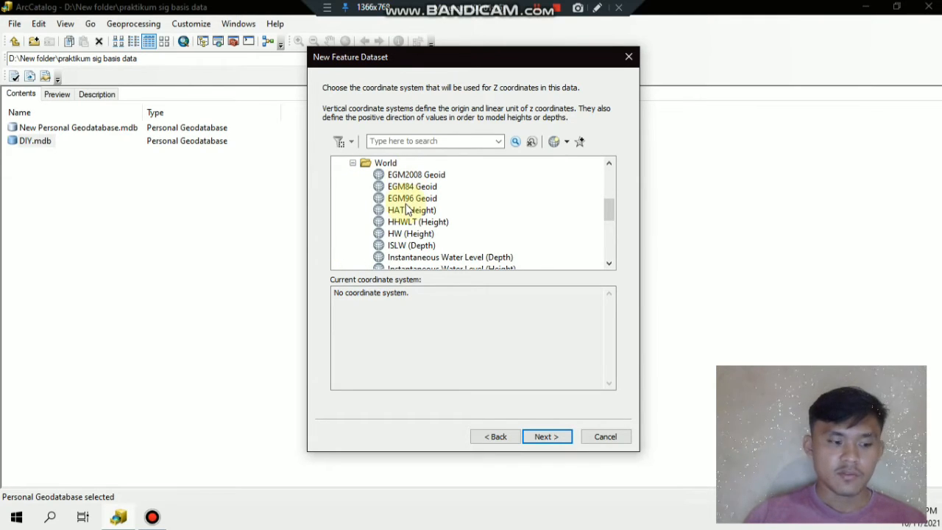
{"action": "scroll", "coordinate": [407, 174], "scroll_direction": "up", "scroll_amount": 4}
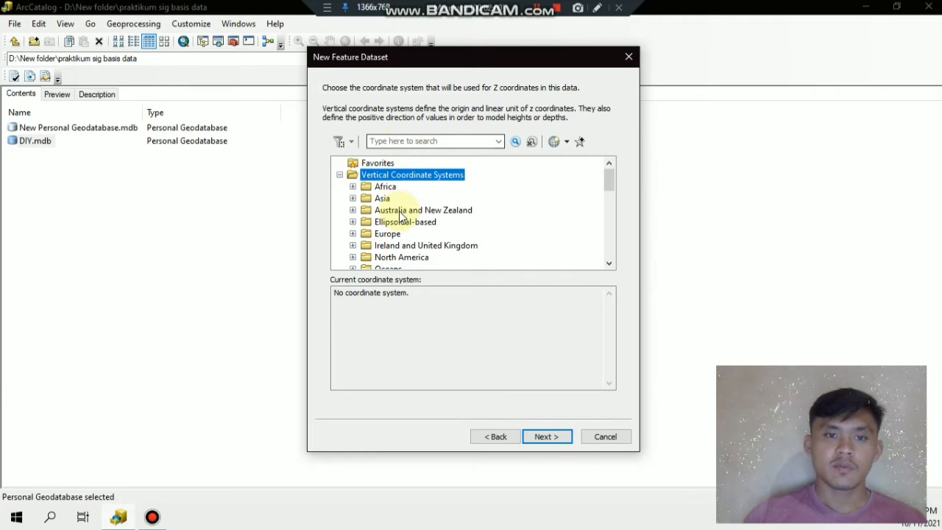
{"action": "scroll", "coordinate": [382, 213], "scroll_direction": "down", "scroll_amount": 5}
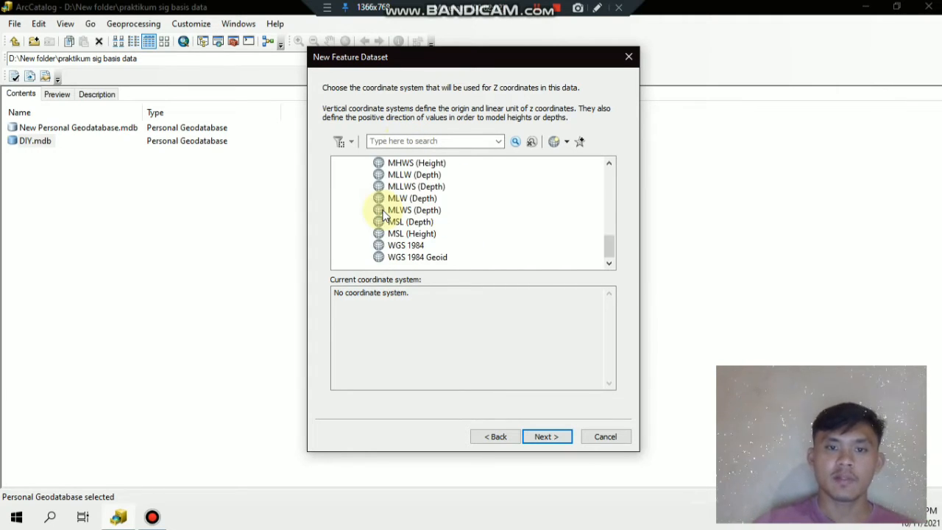
{"action": "left_click", "coordinate": [397, 245]}
{"action": "left_click", "coordinate": [544, 436]}
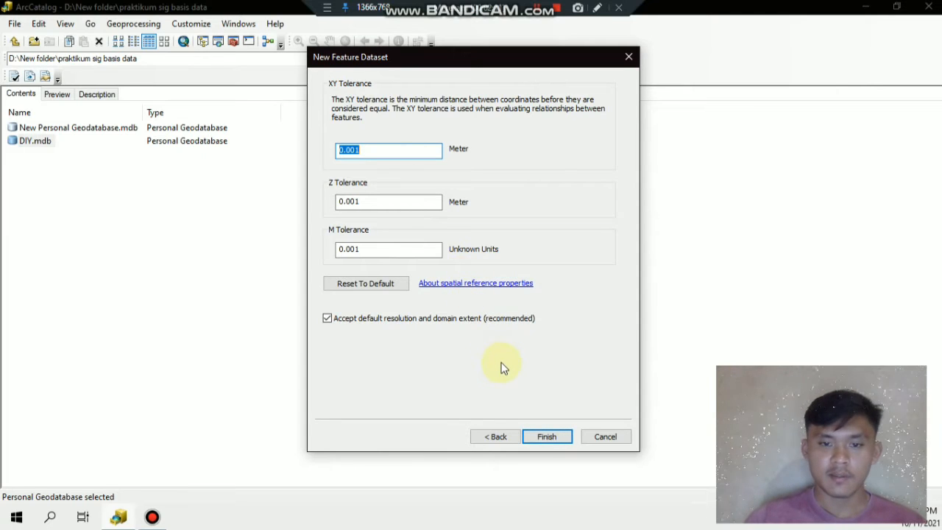
Step: Finish the IG DASAR dataset with the default tolerances, check the contents of DIY.mdb and return to its parent folder
{"action": "left_click", "coordinate": [546, 438]}
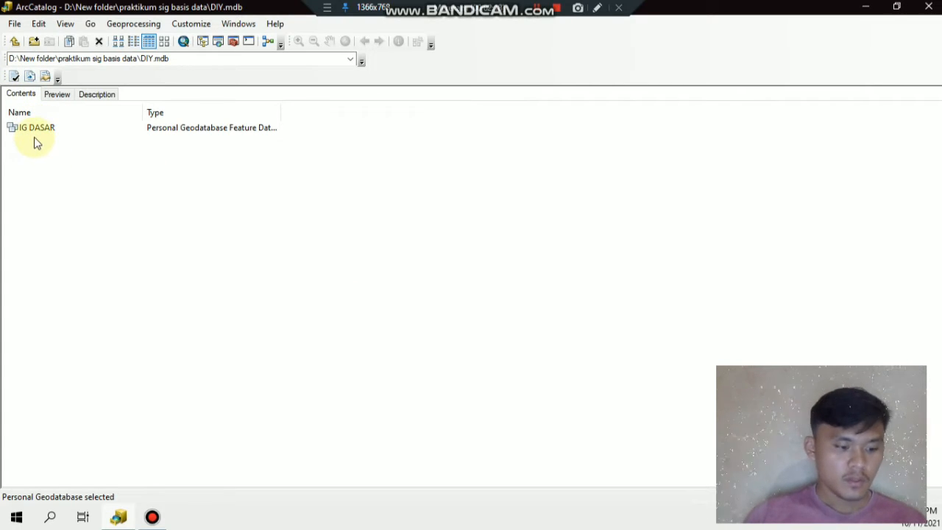
{"action": "left_click", "coordinate": [540, 6]}
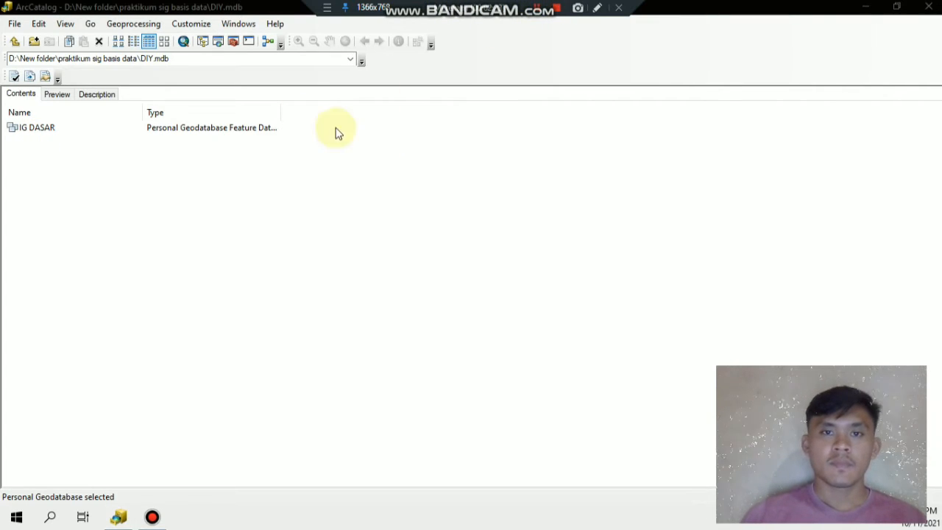
{"action": "left_click", "coordinate": [15, 43]}
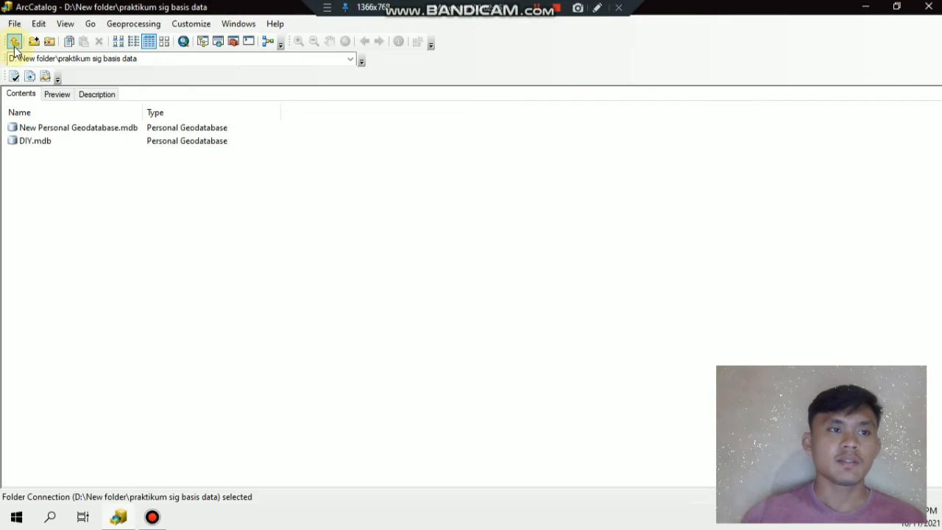
Step: Start another feature dataset in DIY.mdb named IG TEMATIK and proceed to its XY coordinate system
{"action": "left_click", "coordinate": [37, 143]}
{"action": "right_click", "coordinate": [36, 142]}
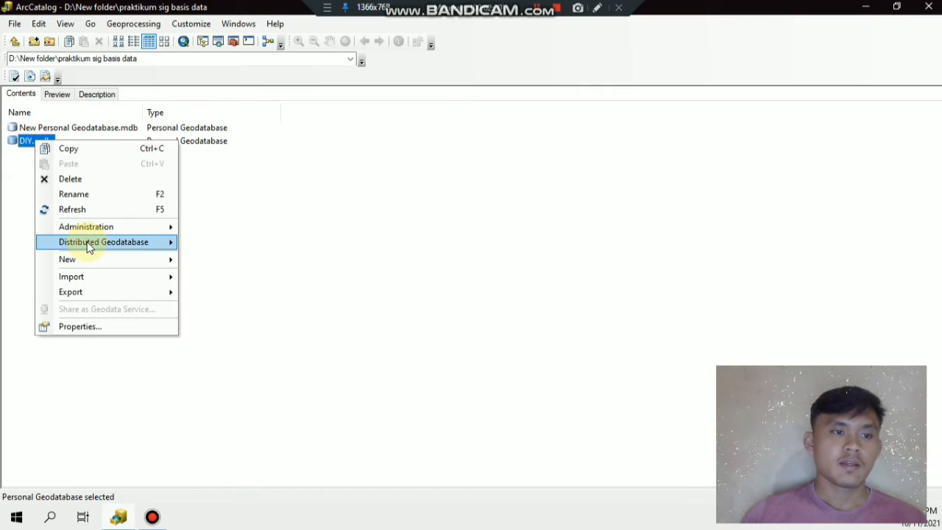
{"action": "mouse_move", "coordinate": [88, 256]}
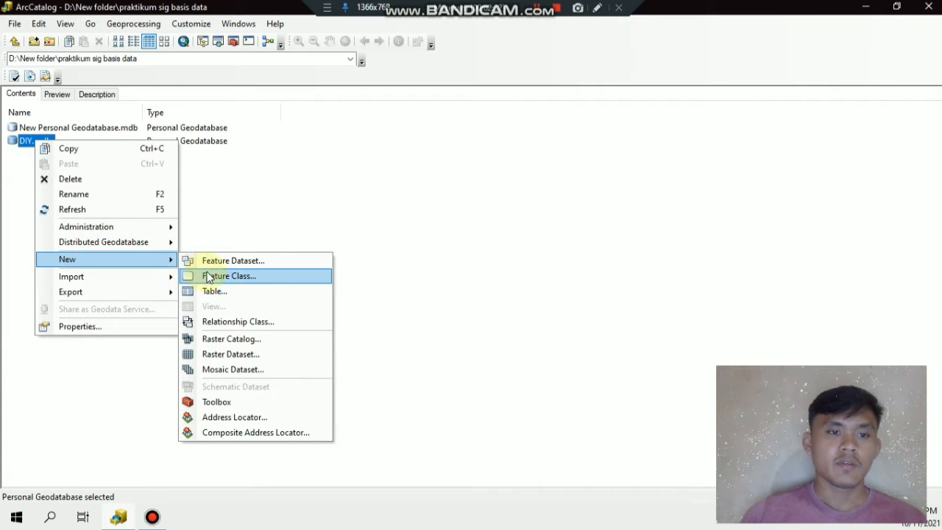
{"action": "left_click", "coordinate": [228, 262]}
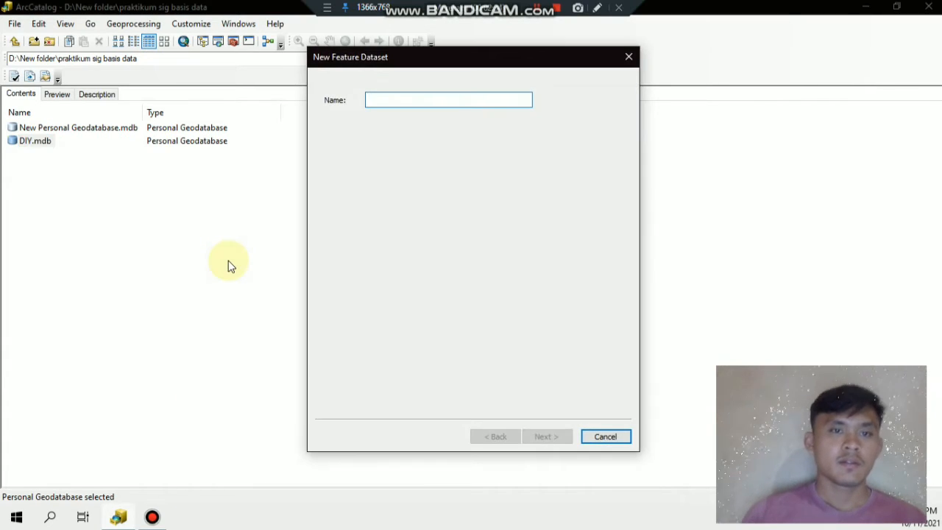
{"action": "type", "text": "IG TEMATIK"}
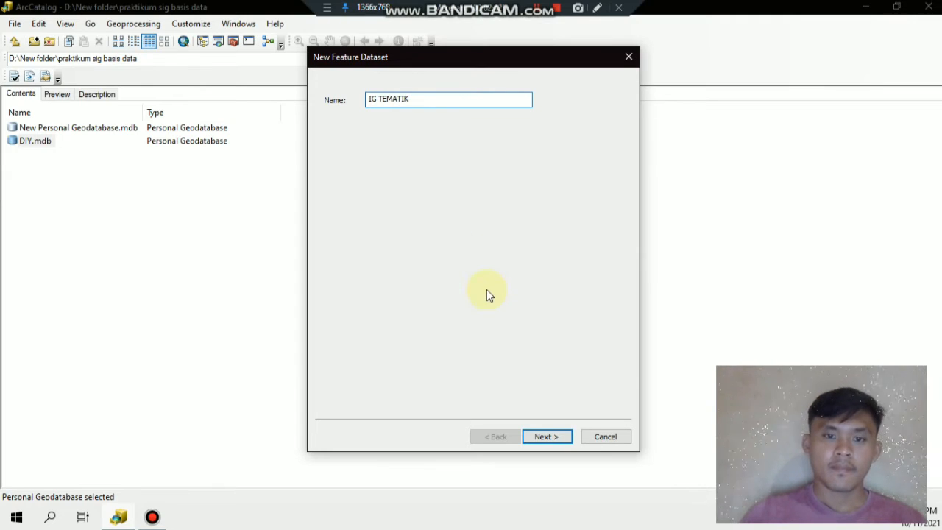
{"action": "left_click", "coordinate": [546, 441]}
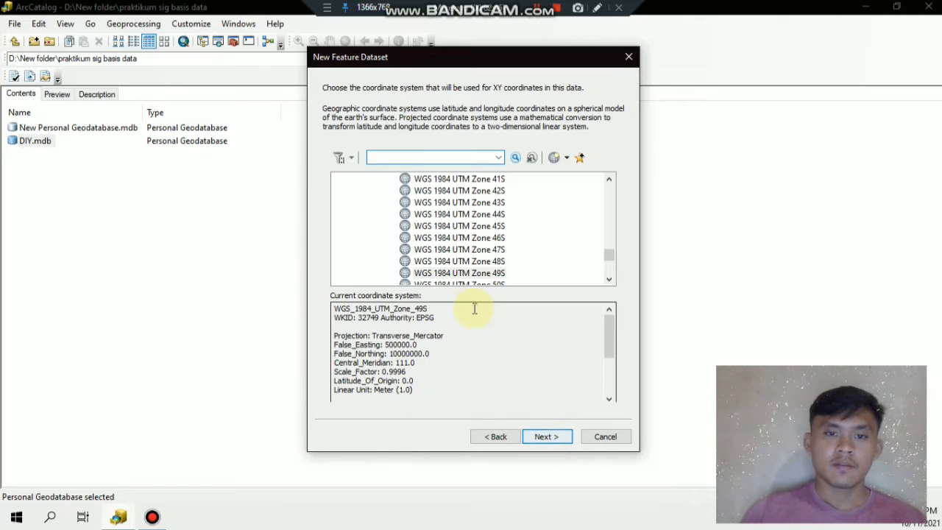
Step: Set WGS 1984 UTM Zone 49S as the XY coordinate system of the IG TEMATIK dataset and proceed to its Z coordinates
{"action": "scroll", "coordinate": [470, 254], "scroll_direction": "down", "scroll_amount": 5}
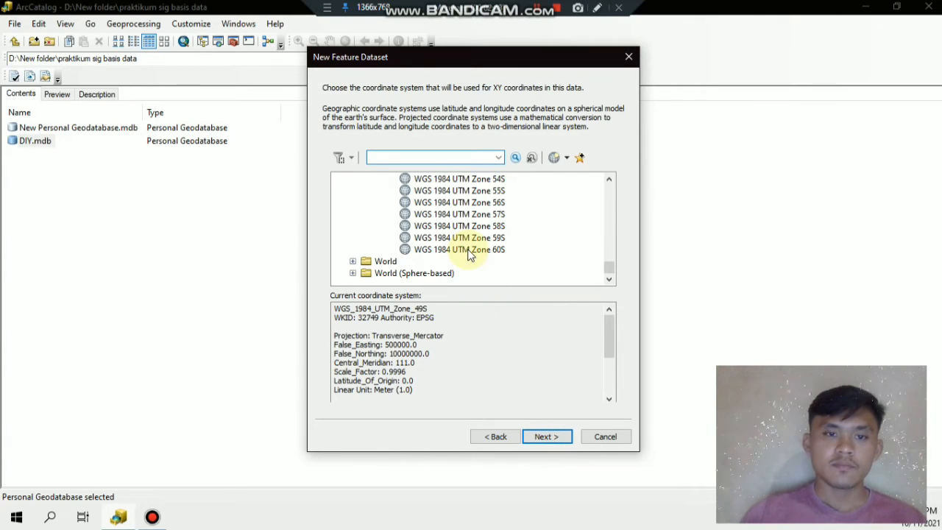
{"action": "scroll", "coordinate": [471, 250], "scroll_direction": "up", "scroll_amount": 5}
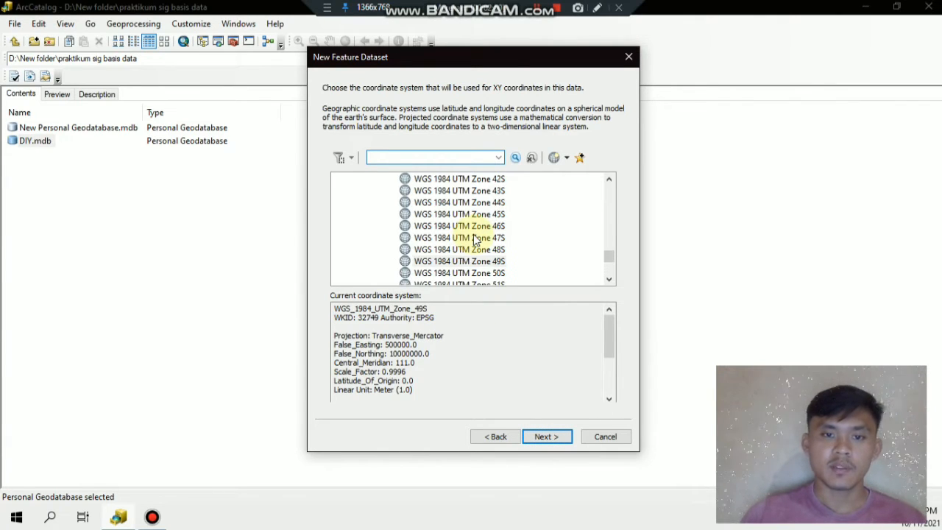
{"action": "scroll", "coordinate": [474, 241], "scroll_direction": "down", "scroll_amount": 1}
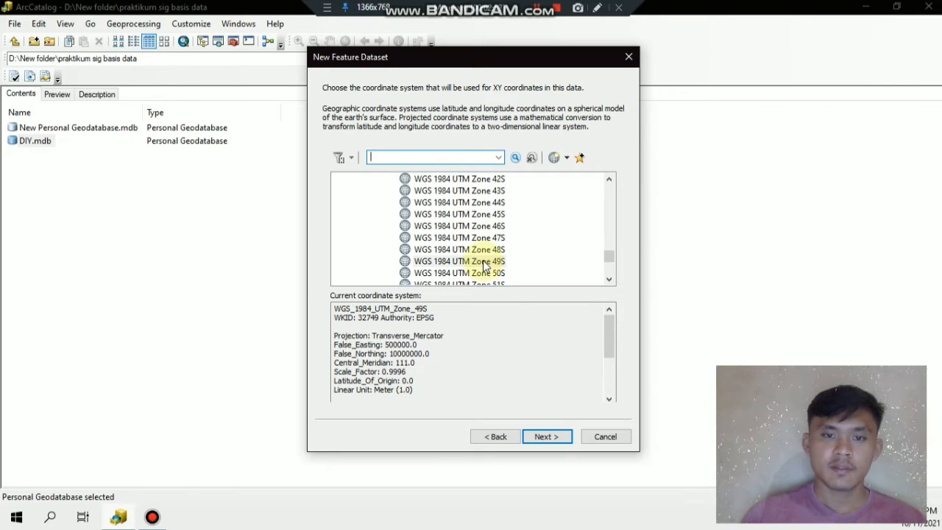
{"action": "left_click", "coordinate": [484, 263]}
{"action": "left_click", "coordinate": [547, 442]}
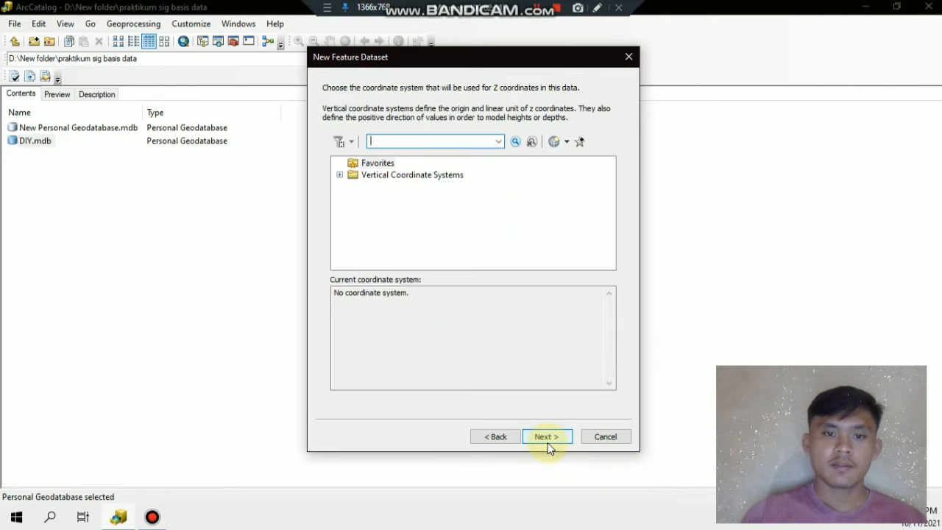
Step: Choose WGS 1984 as the vertical coordinate system of IG TEMATIK and finish the dataset with the default tolerances
{"action": "double_click", "coordinate": [384, 175]}
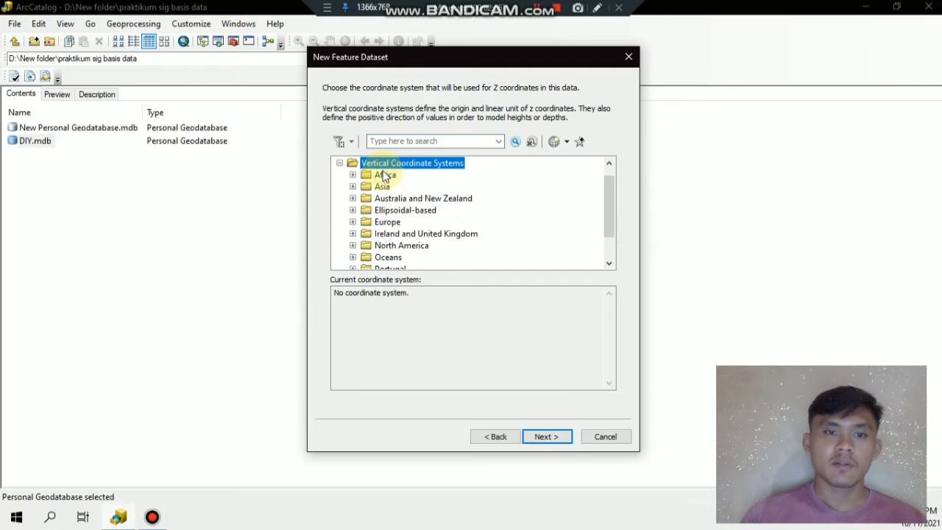
{"action": "scroll", "coordinate": [390, 246], "scroll_direction": "down", "scroll_amount": 1}
{"action": "left_click", "coordinate": [353, 257]}
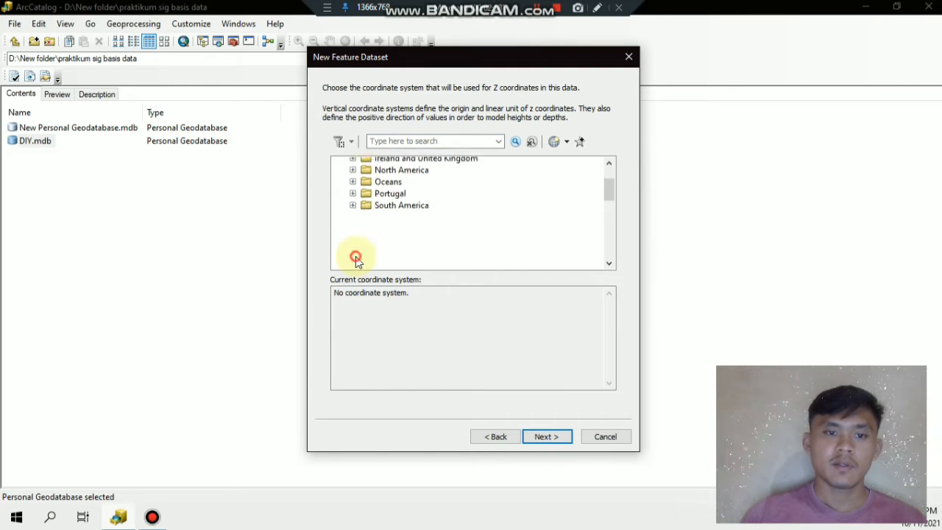
{"action": "scroll", "coordinate": [416, 220], "scroll_direction": "down", "scroll_amount": 5}
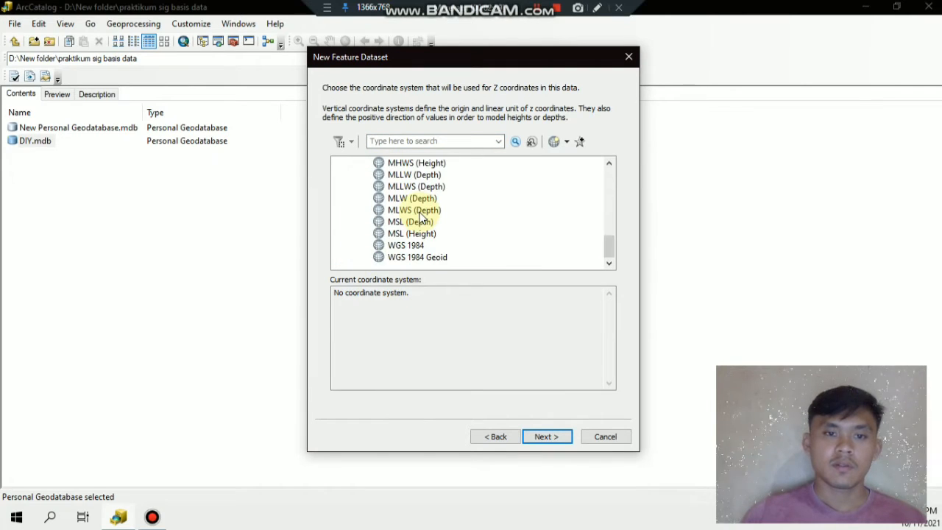
{"action": "left_click", "coordinate": [402, 245]}
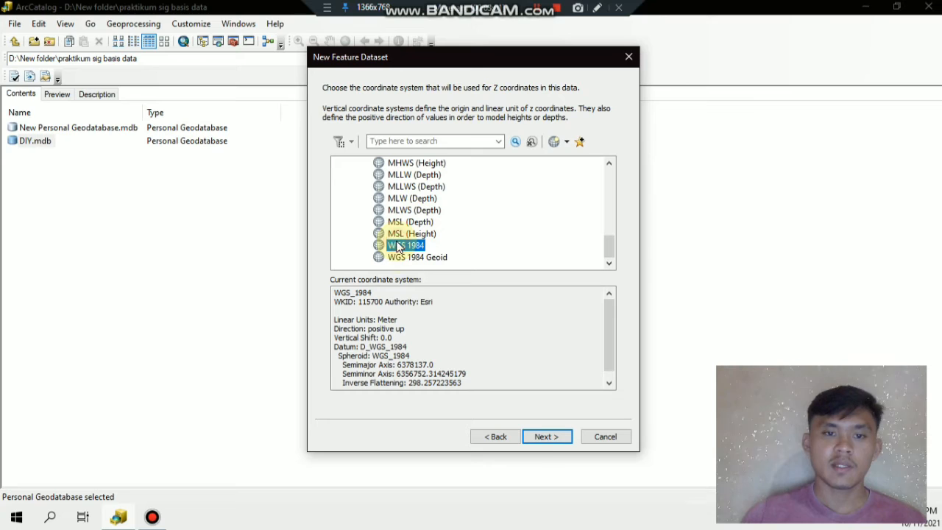
{"action": "left_click", "coordinate": [546, 436]}
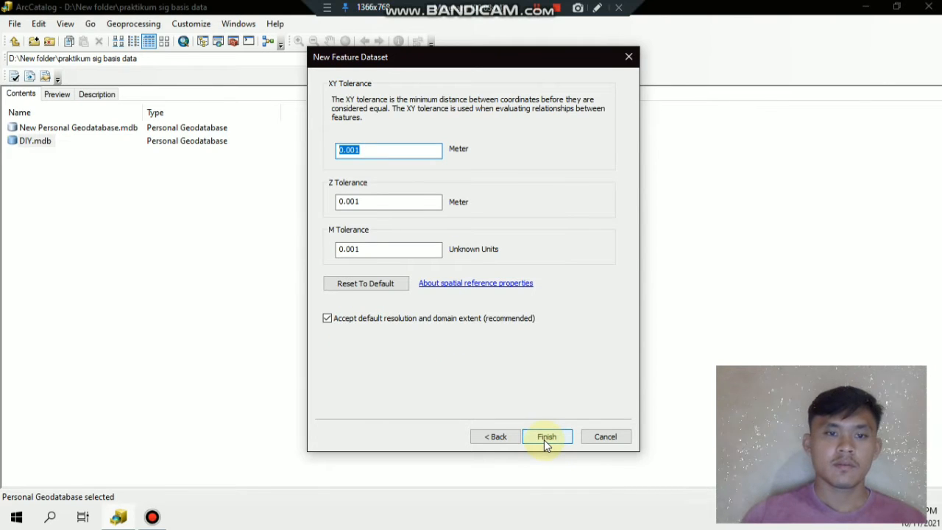
{"action": "left_click", "coordinate": [542, 441]}
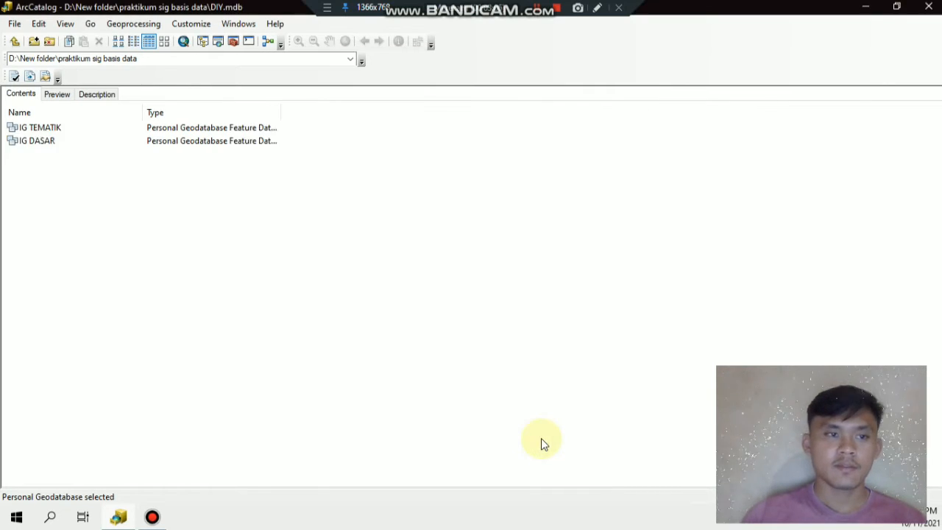
{"action": "left_click", "coordinate": [217, 205]}
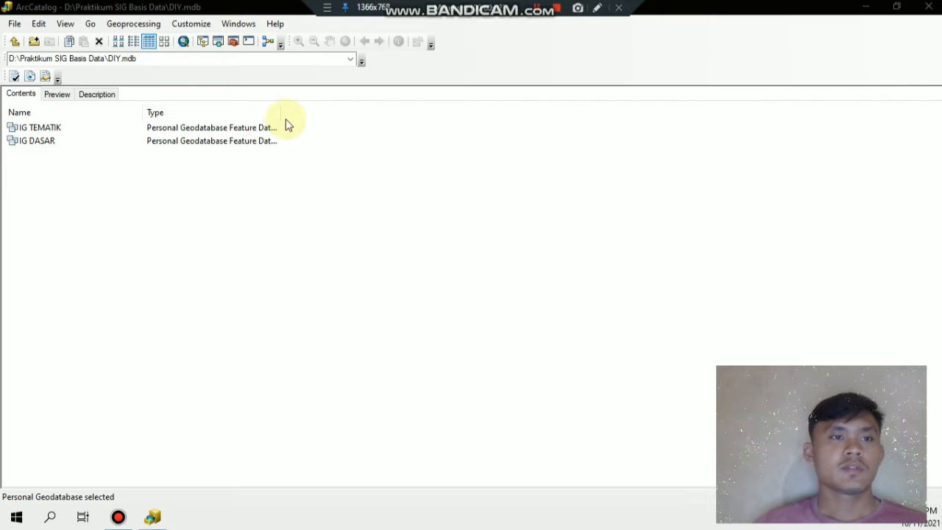
Step: Look over the geoprocessing environment settings categories and close them without changes
{"action": "left_click", "coordinate": [144, 28]}
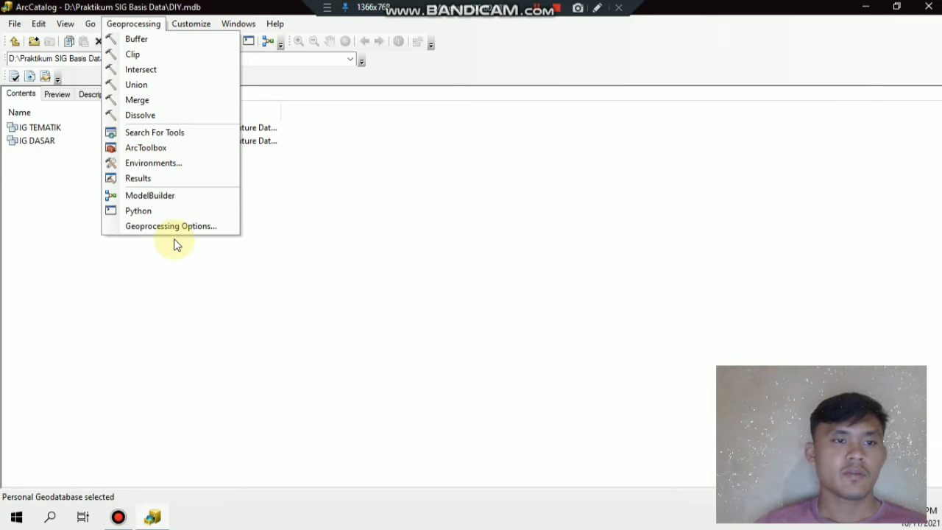
{"action": "left_click", "coordinate": [165, 165]}
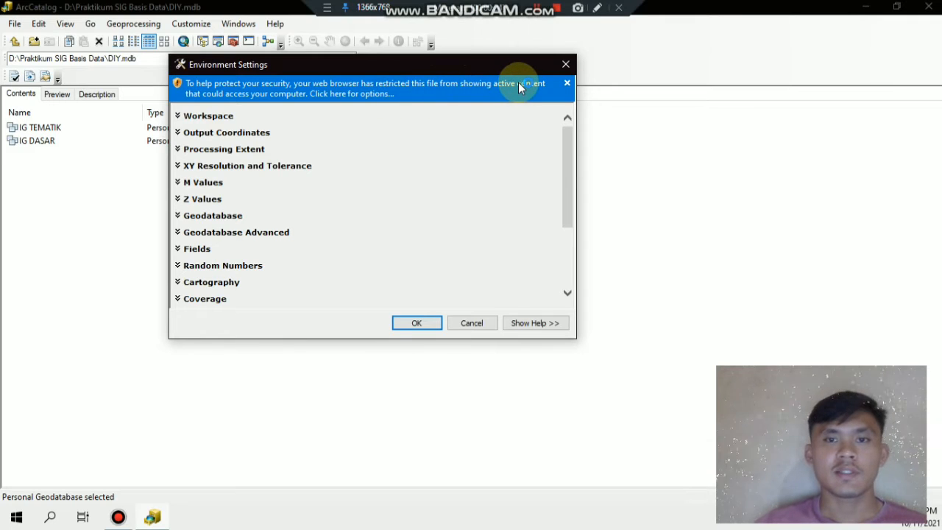
{"action": "left_click", "coordinate": [566, 66]}
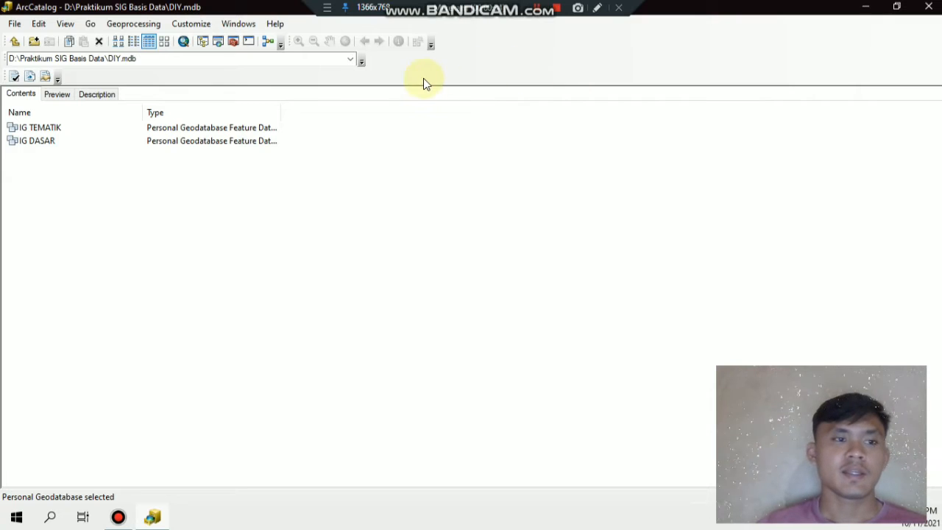
Step: Start a new feature class inside the IG DASAR feature dataset
{"action": "right_click", "coordinate": [30, 141]}
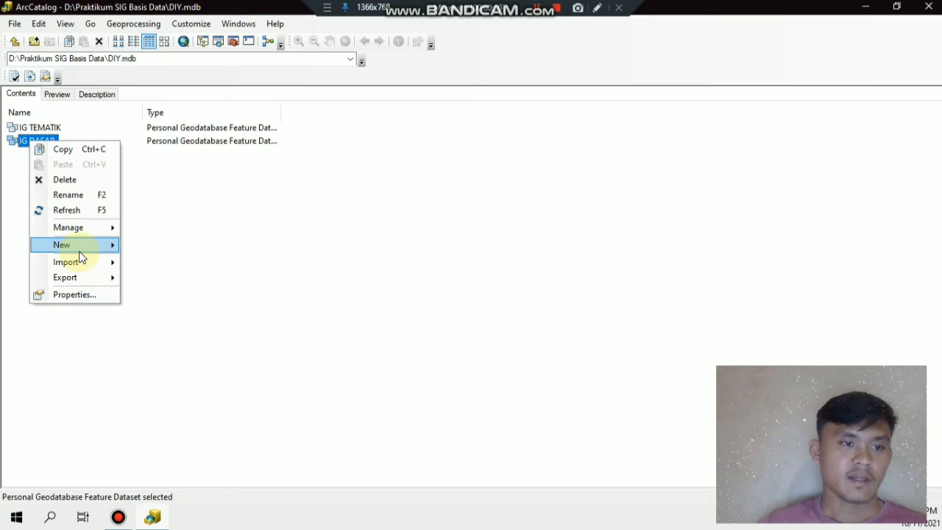
{"action": "mouse_move", "coordinate": [80, 251]}
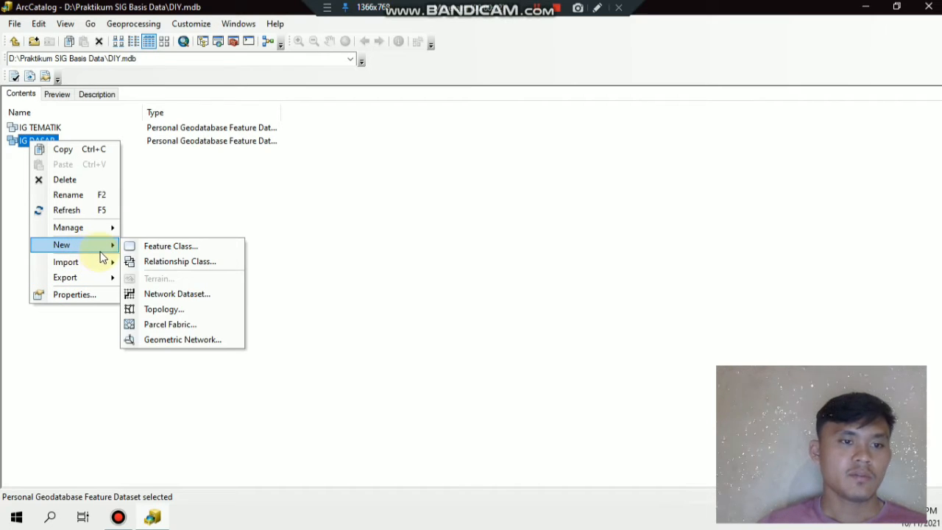
{"action": "left_click", "coordinate": [156, 253]}
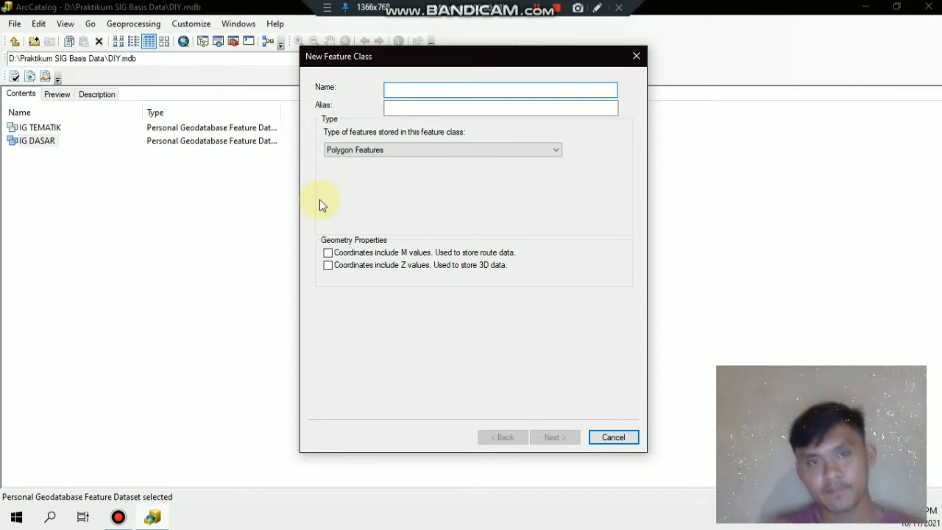
{"action": "left_click", "coordinate": [319, 200]}
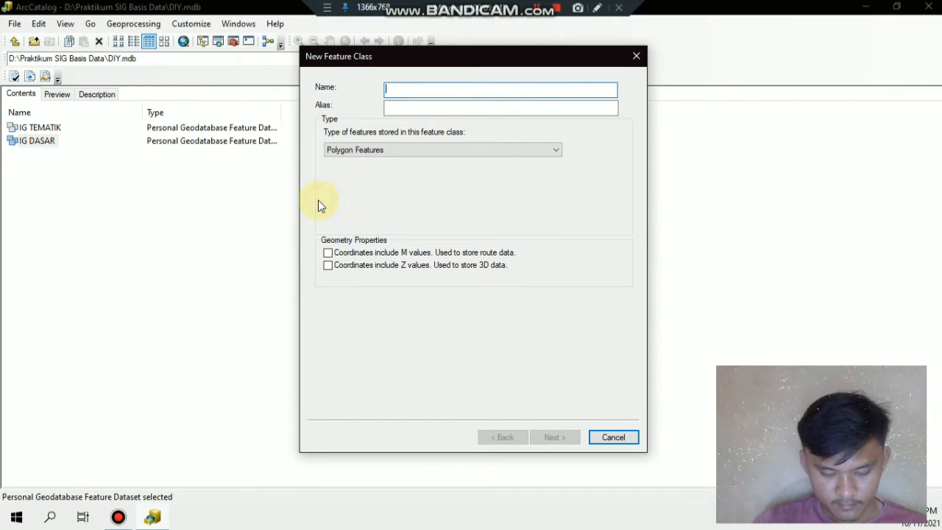
{"action": "type", "text": "PWTA"}
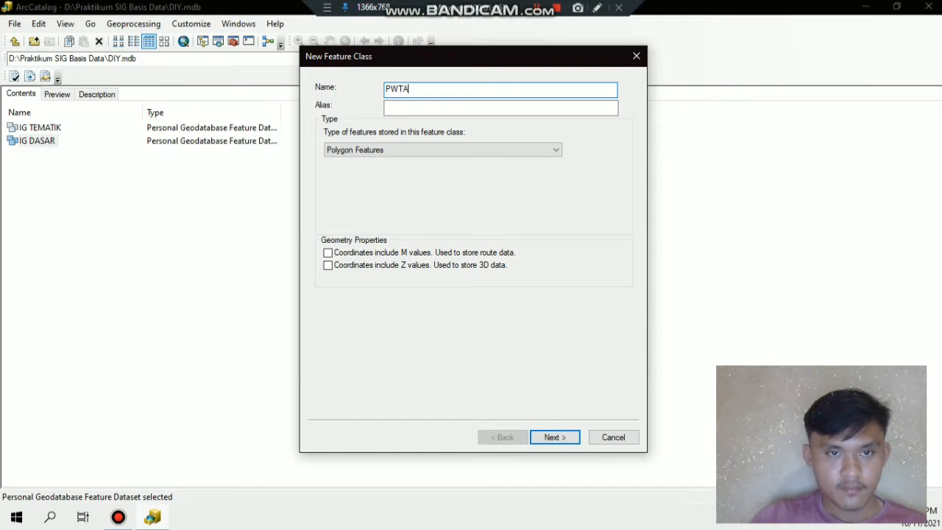
{"action": "key", "text": "BackSpace"}
{"action": "key", "text": "BackSpace"}
{"action": "key", "text": "BackSpace"}
{"action": "key", "text": "BackSpace"}
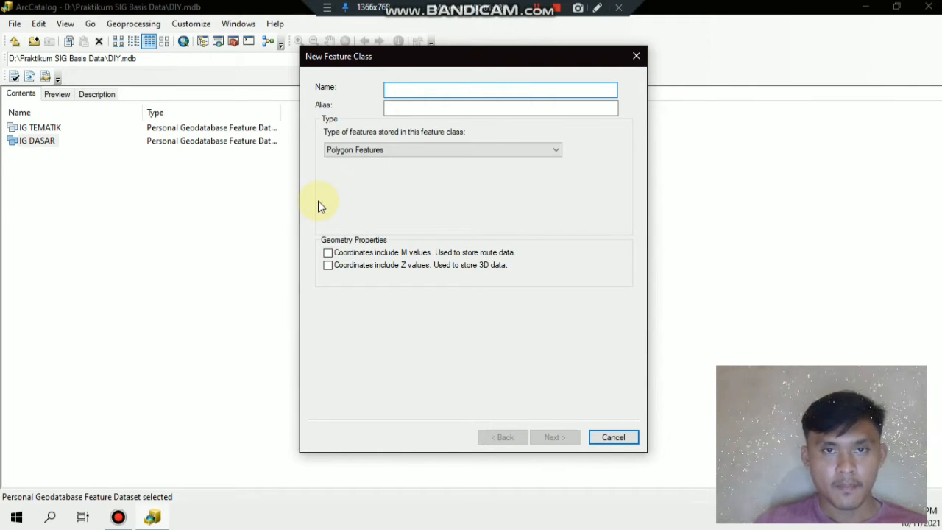
{"action": "left_click", "coordinate": [539, 13]}
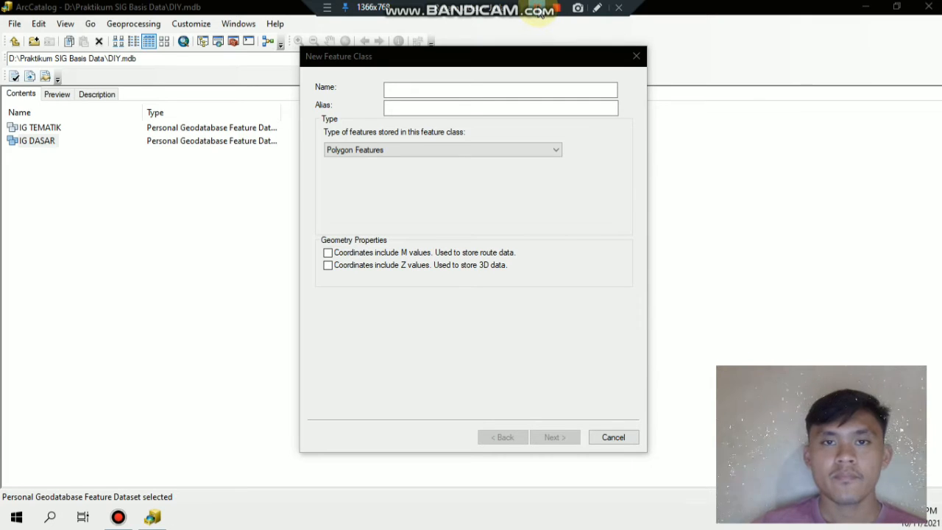
{"action": "left_click", "coordinate": [478, 66]}
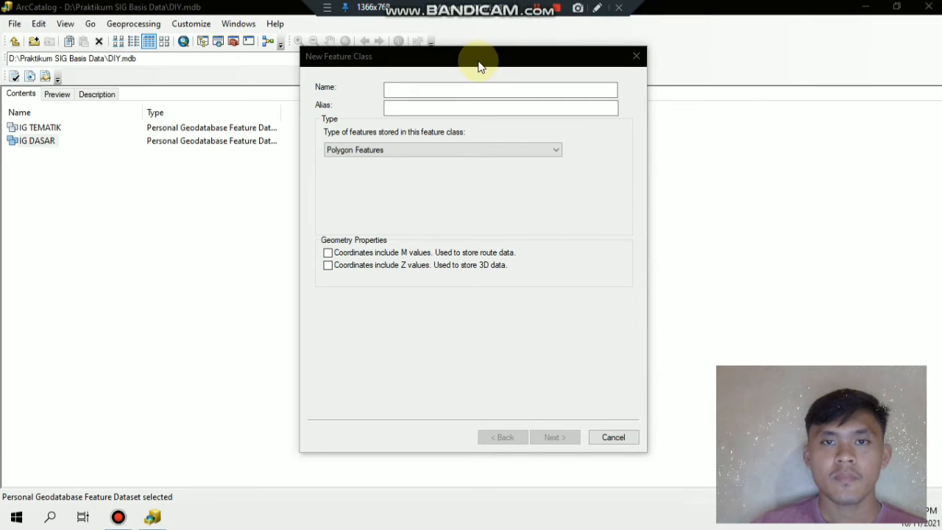
Step: Name the new feature class petas_batas_adm
{"action": "left_click", "coordinate": [425, 93]}
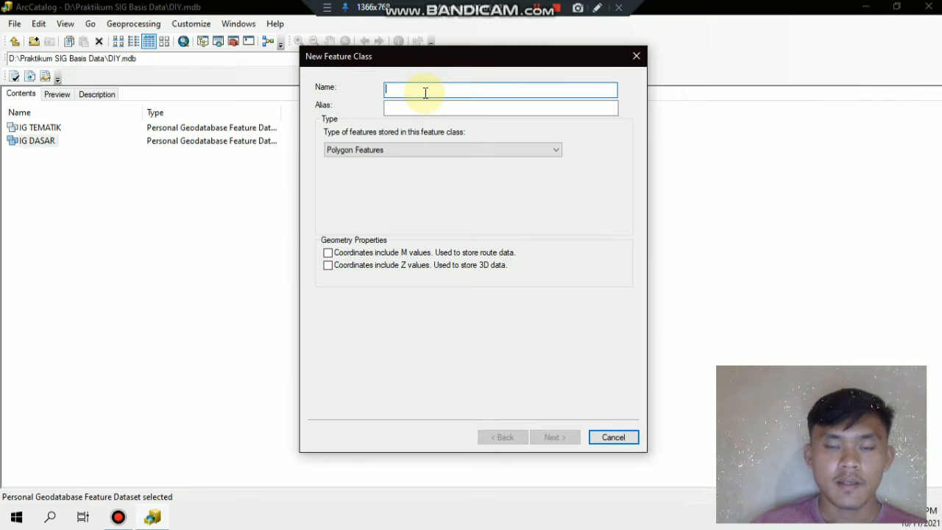
{"action": "type", "text": "petas"}
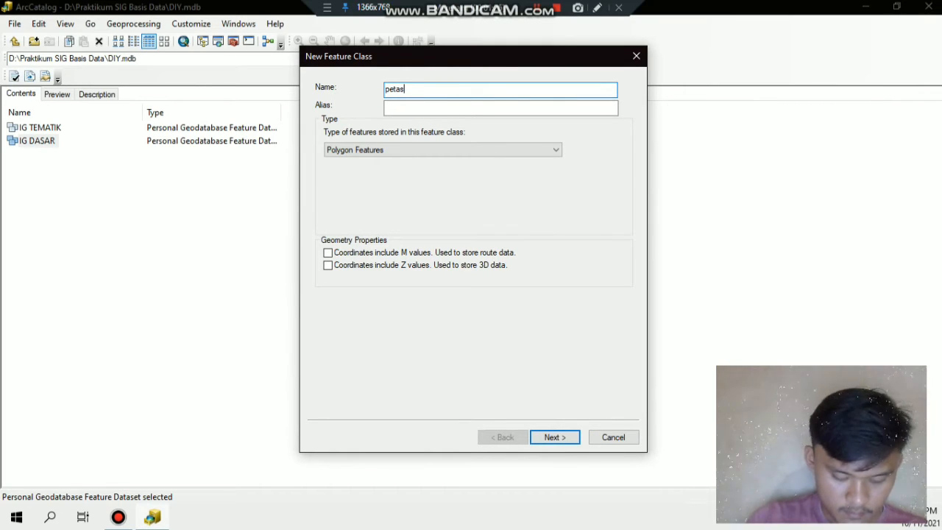
{"action": "key", "text": "BackSpace"}
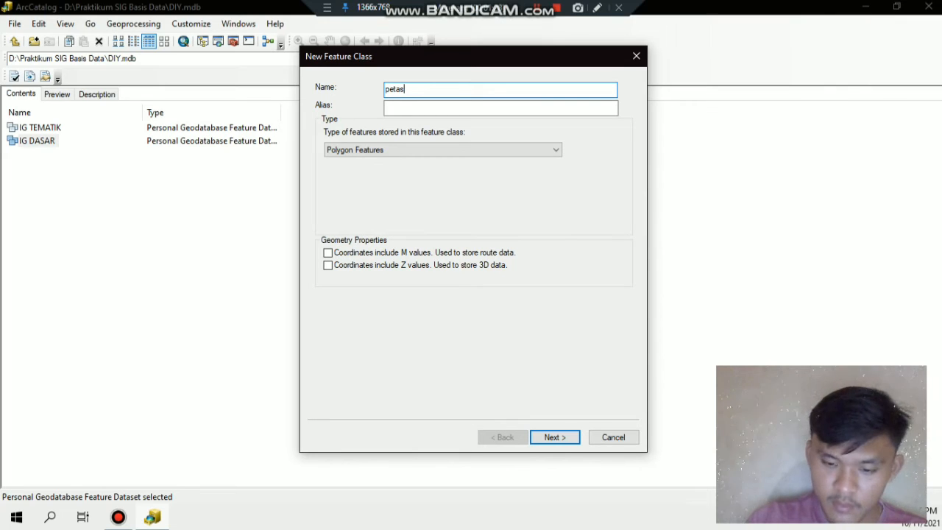
{"action": "type", "text": "-"}
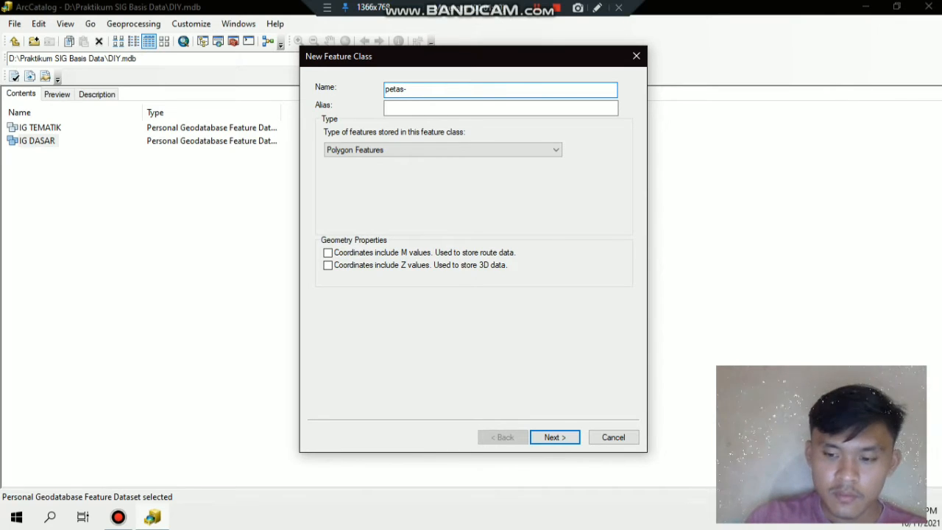
{"action": "key", "text": "BackSpace"}
{"action": "type", "text": "_"}
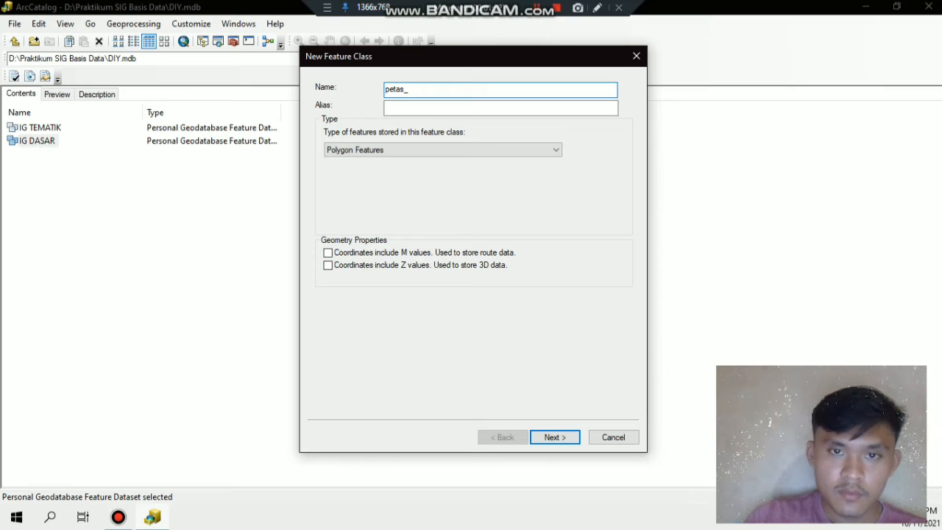
{"action": "type", "text": "batas "}
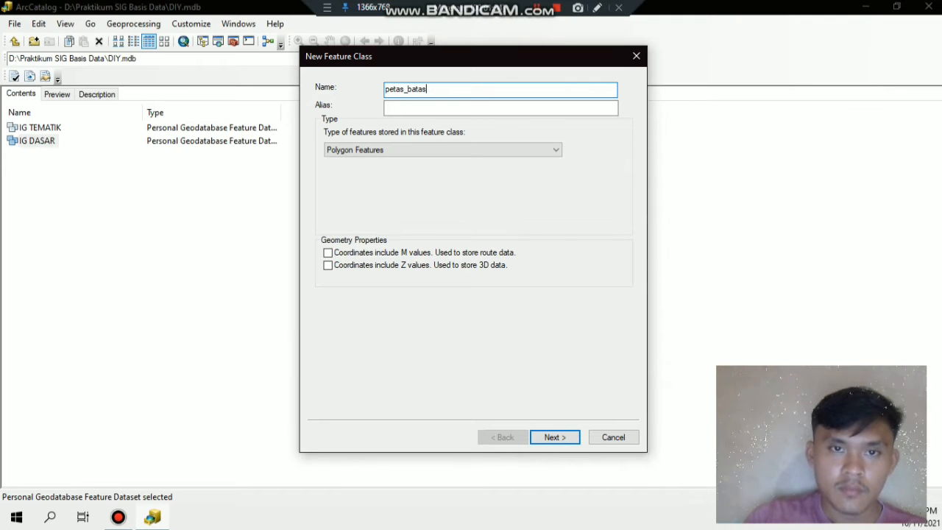
{"action": "type", "text": "_adm"}
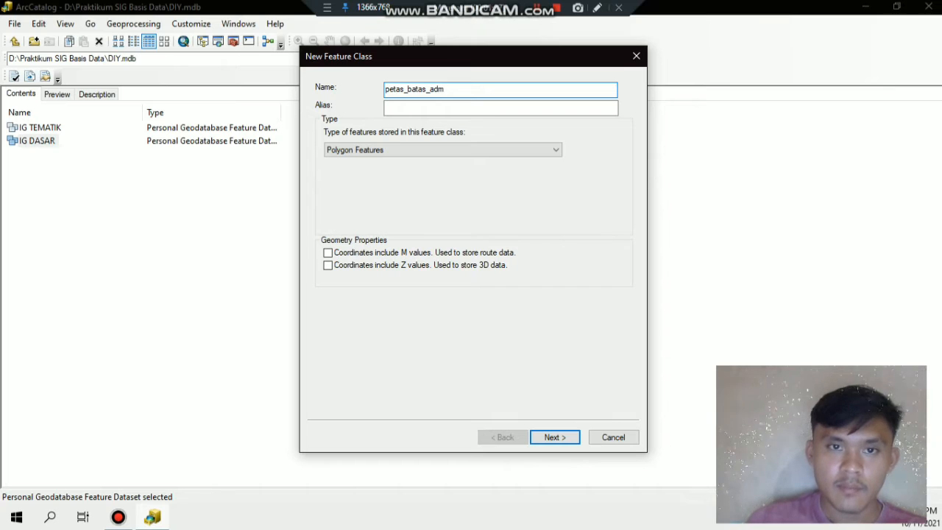
Step: Give the petas_batas_adm feature class the alias "peta administrasi"
{"action": "left_click", "coordinate": [419, 108]}
{"action": "type", "text": "peta"}
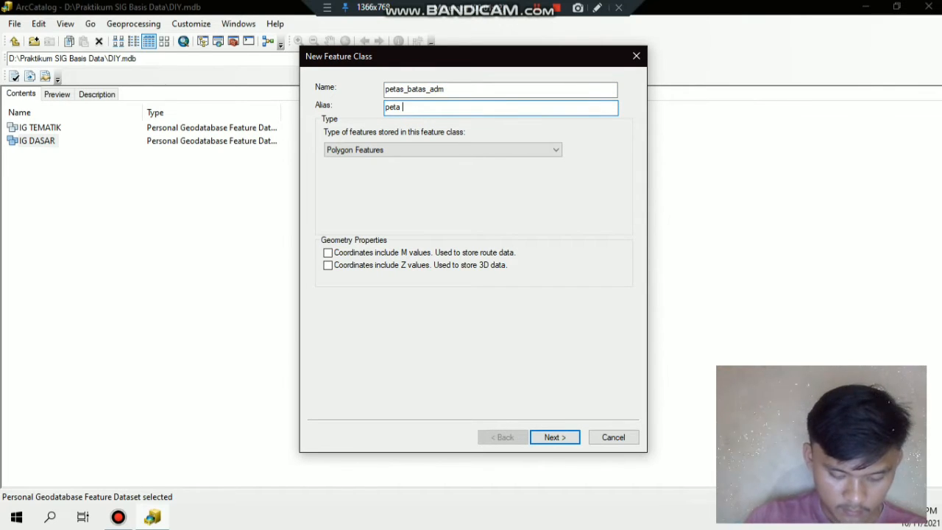
{"action": "type", "text": " adminis"}
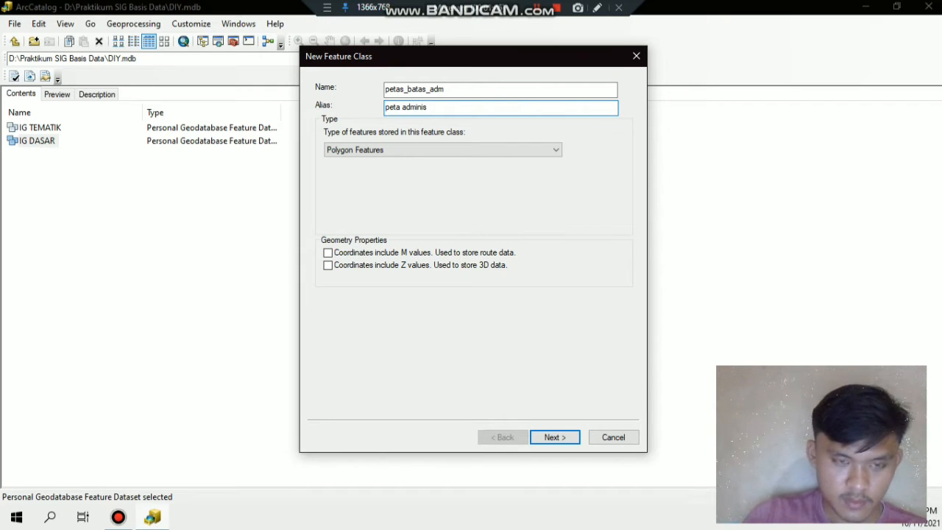
{"action": "type", "text": "trasi"}
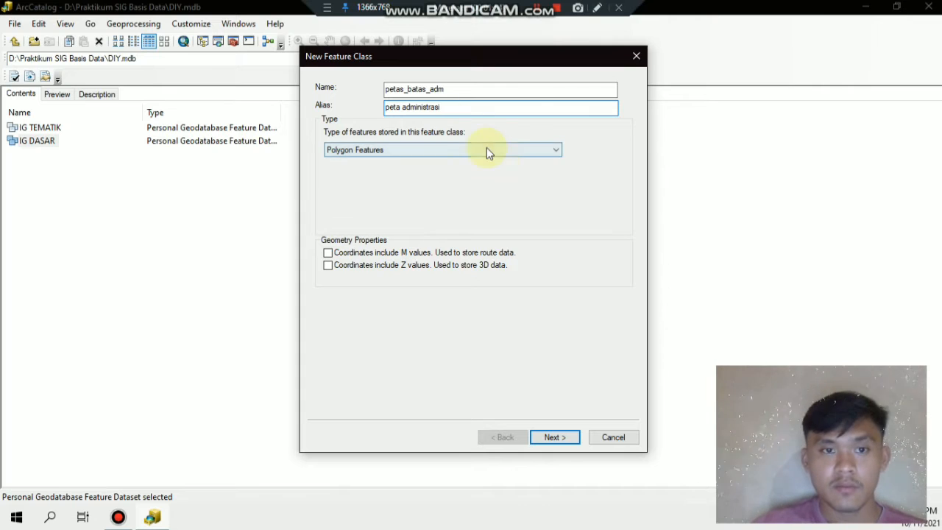
Step: Choose Polygon Features as the stored feature type, leave M and Z values off and proceed to the field definitions
{"action": "left_click", "coordinate": [557, 150]}
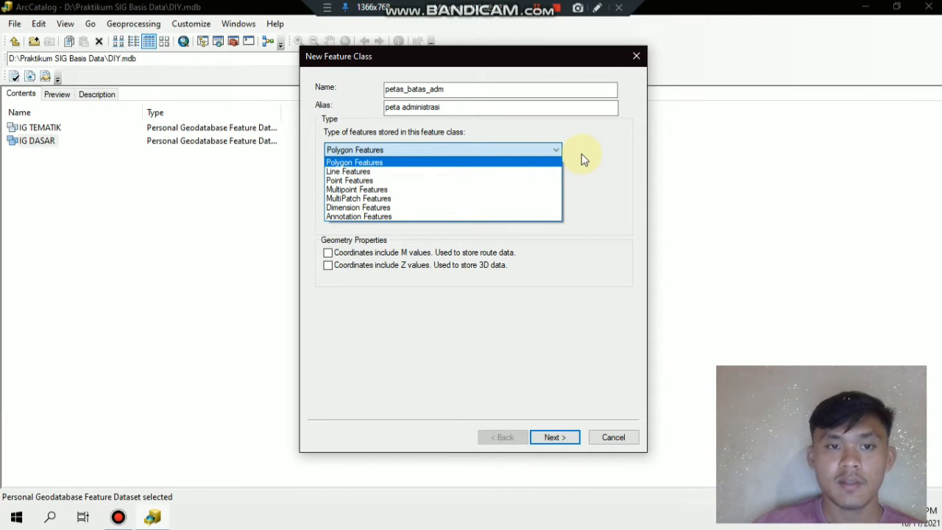
{"action": "left_click", "coordinate": [471, 160]}
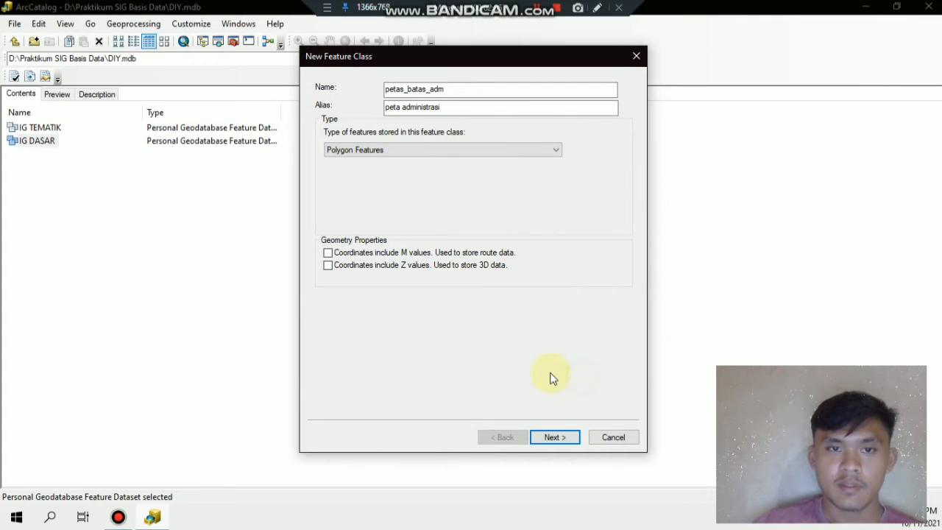
{"action": "left_click", "coordinate": [552, 444]}
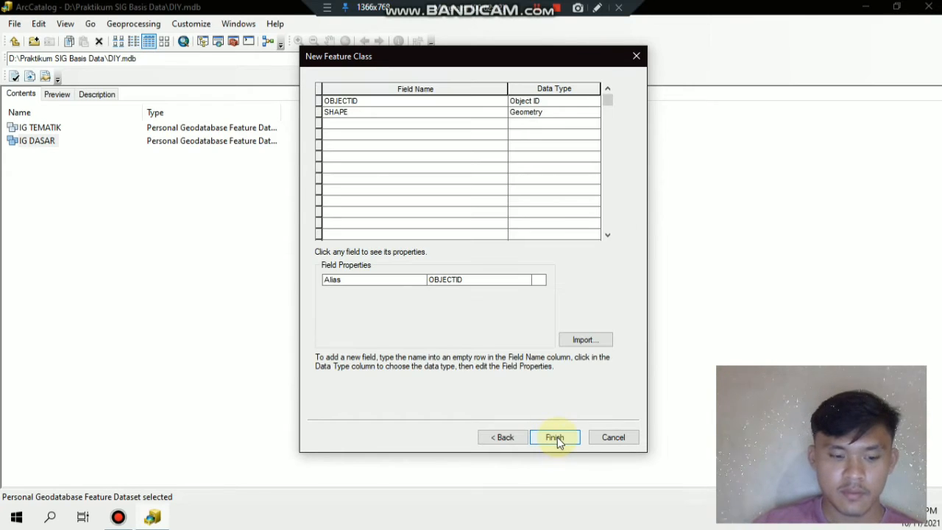
Step: Add a text field named kabupaten to the peta_batas_adm polygon feature class and finish creating the class
{"action": "left_click", "coordinate": [554, 442]}
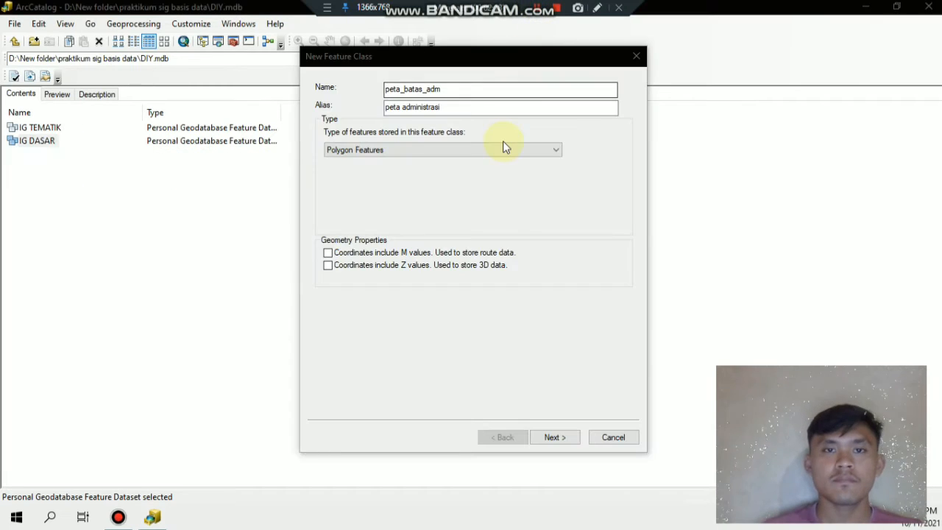
{"action": "left_click", "coordinate": [549, 432]}
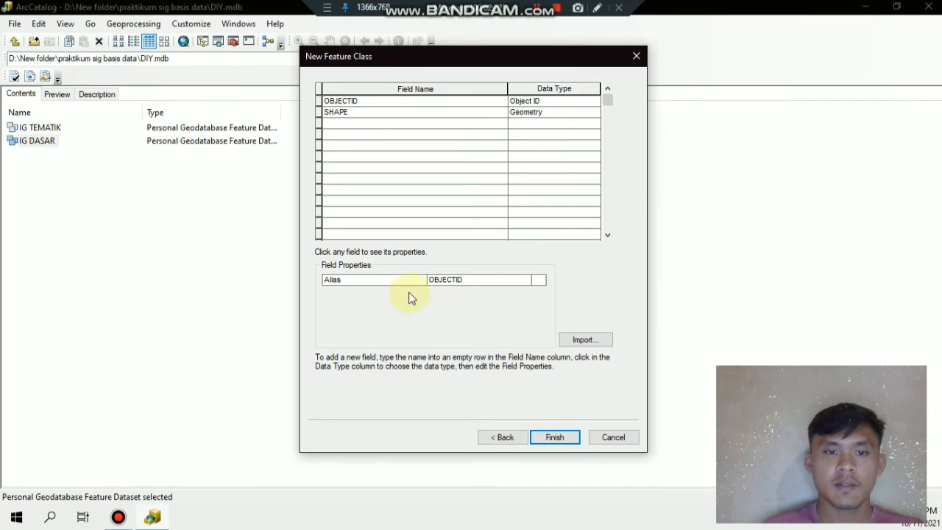
{"action": "left_click", "coordinate": [400, 123]}
{"action": "type", "text": "kab"}
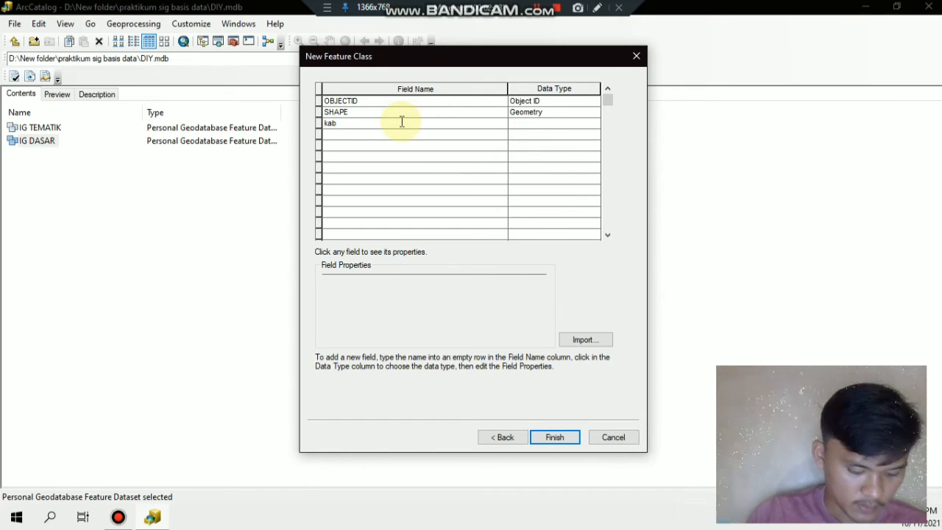
{"action": "type", "text": "upaten"}
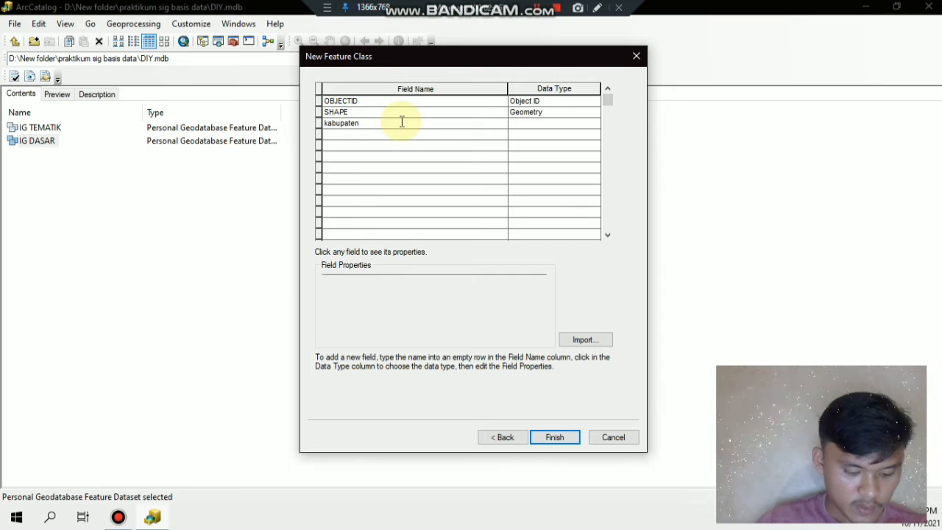
{"action": "left_click", "coordinate": [533, 114]}
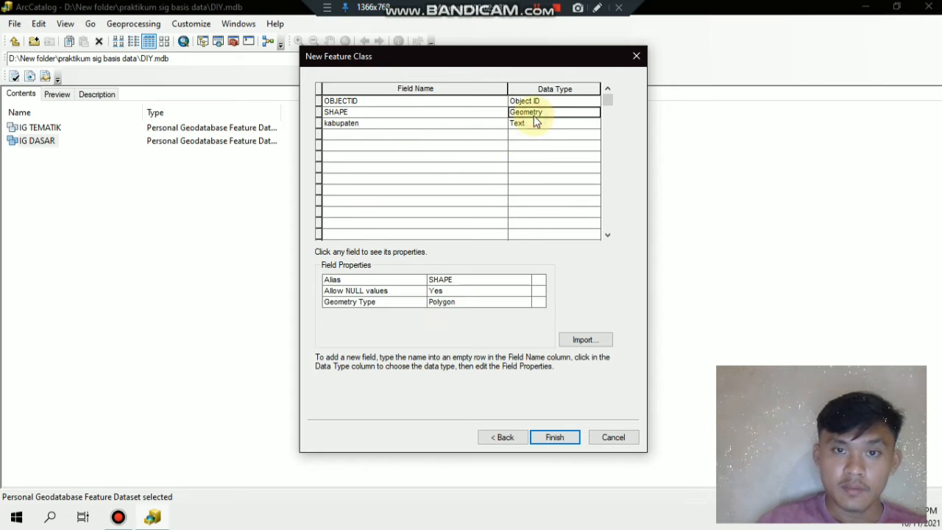
{"action": "left_click", "coordinate": [532, 123]}
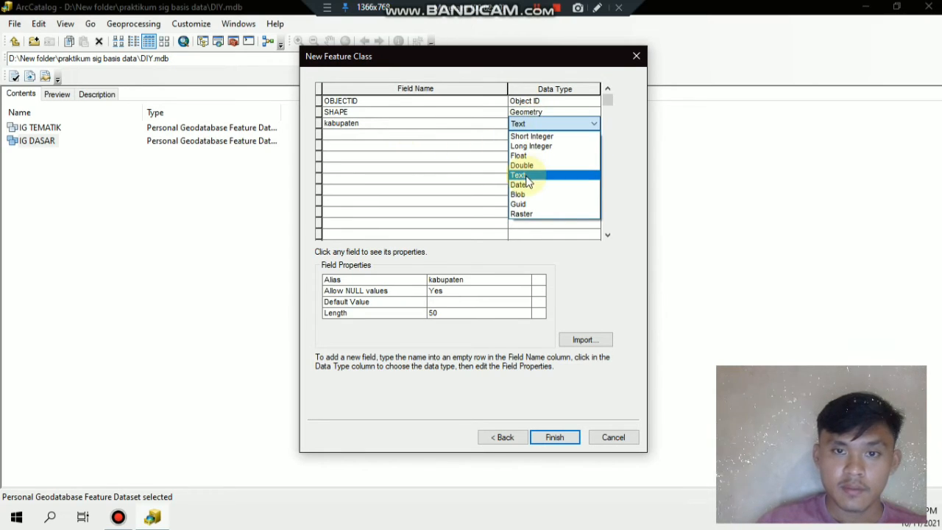
{"action": "left_click", "coordinate": [524, 175]}
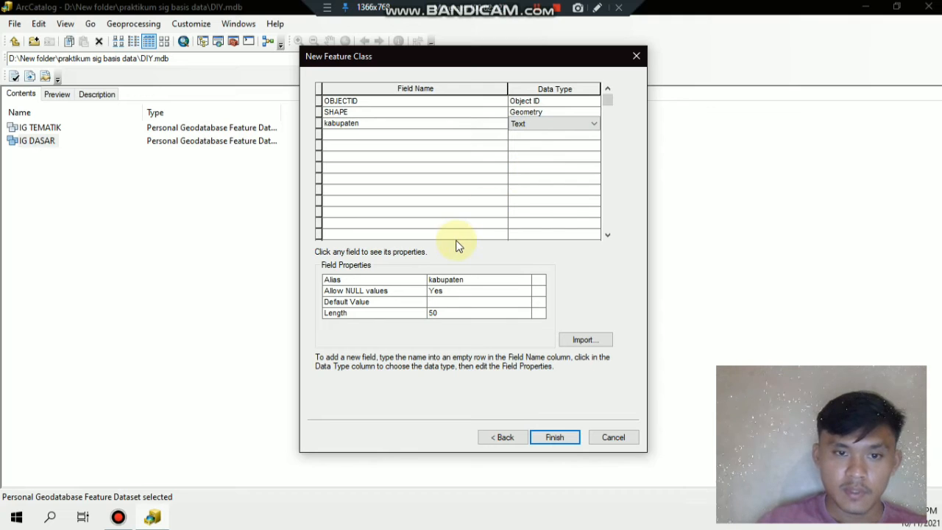
{"action": "left_click", "coordinate": [561, 440]}
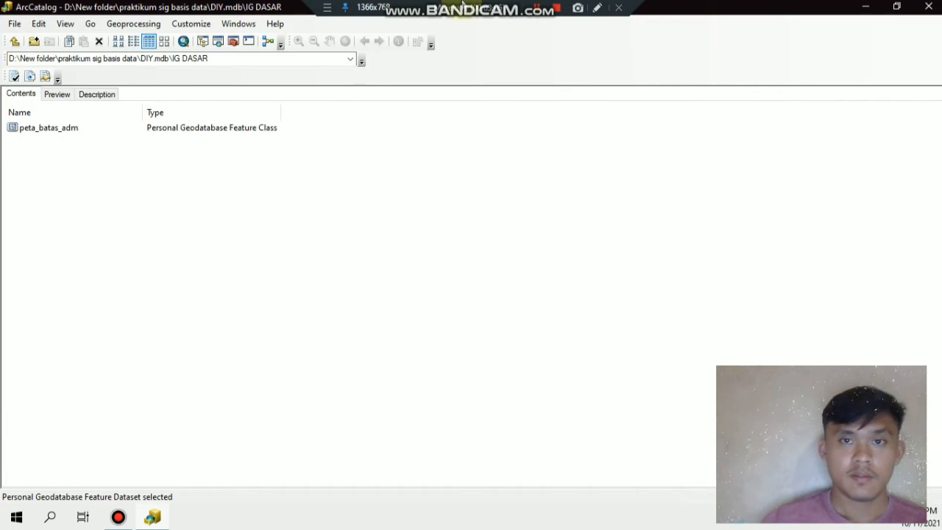
{"action": "left_click", "coordinate": [538, 9]}
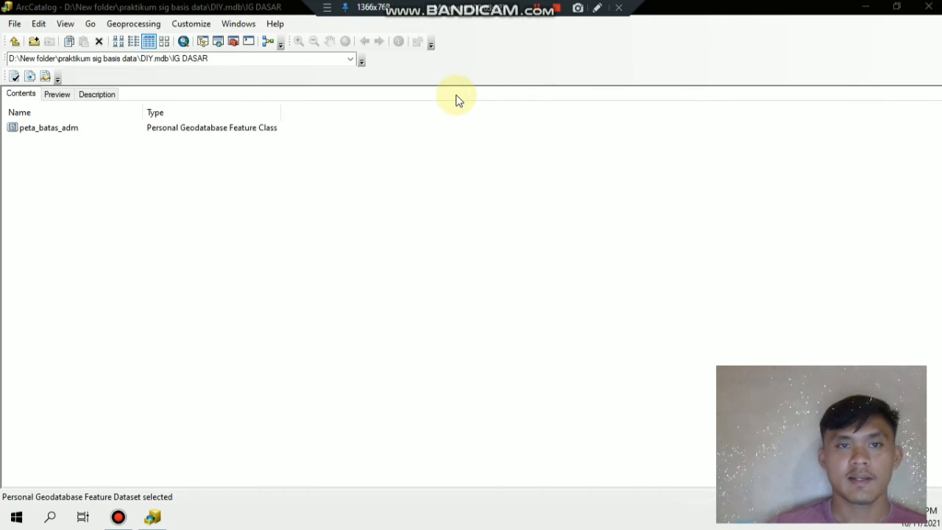
{"action": "left_click_drag", "start_coordinate": [6, 41], "coordinate": [13, 31]}
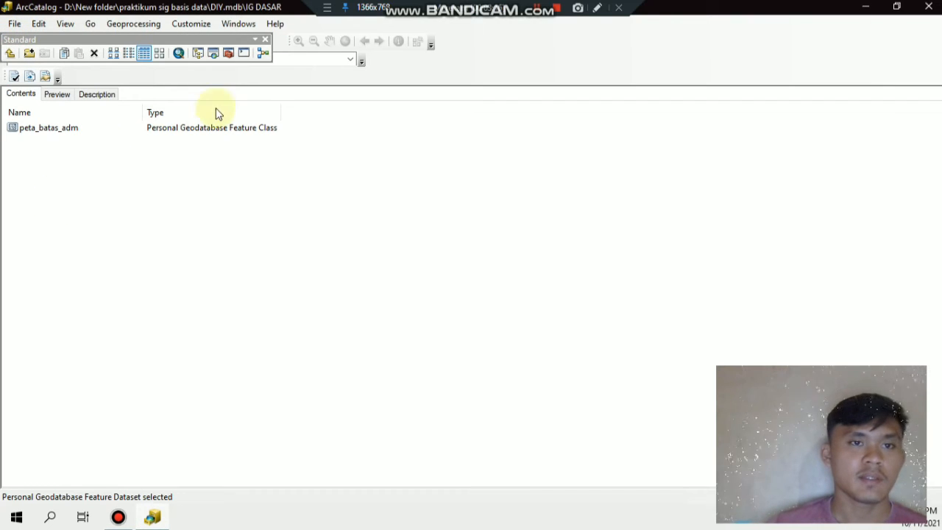
{"action": "left_click", "coordinate": [265, 39]}
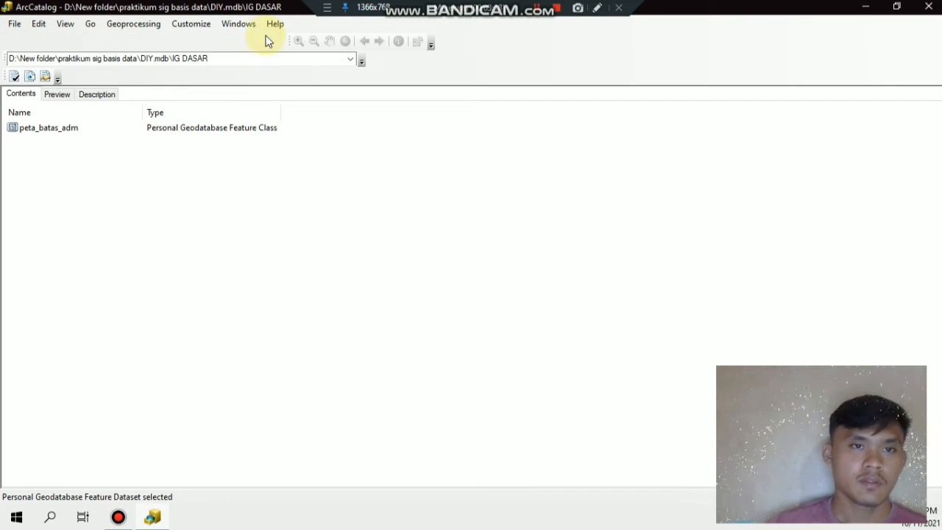
{"action": "left_click", "coordinate": [82, 283]}
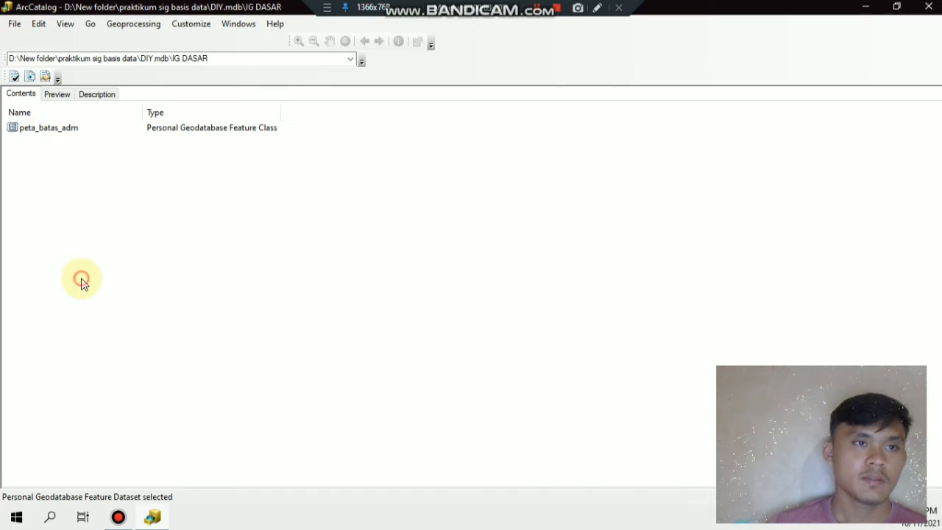
{"action": "left_click", "coordinate": [15, 24]}
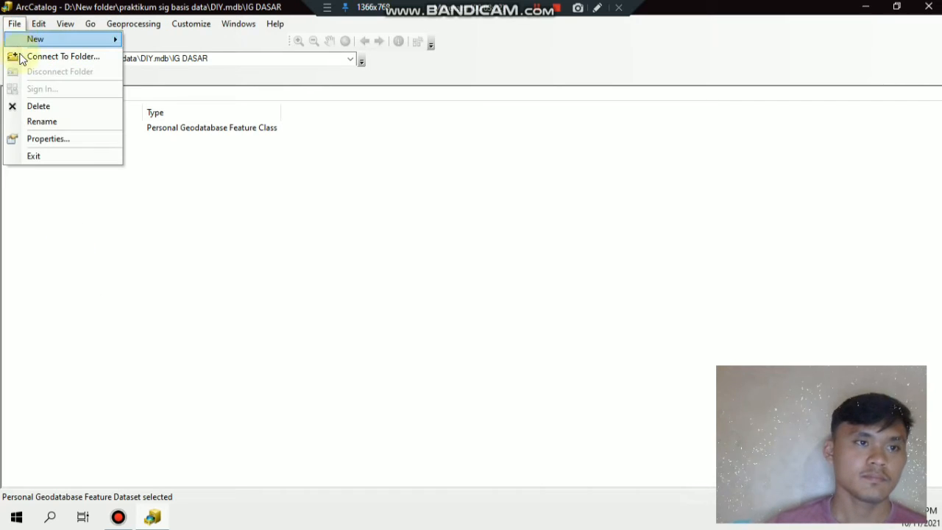
{"action": "left_click", "coordinate": [118, 278]}
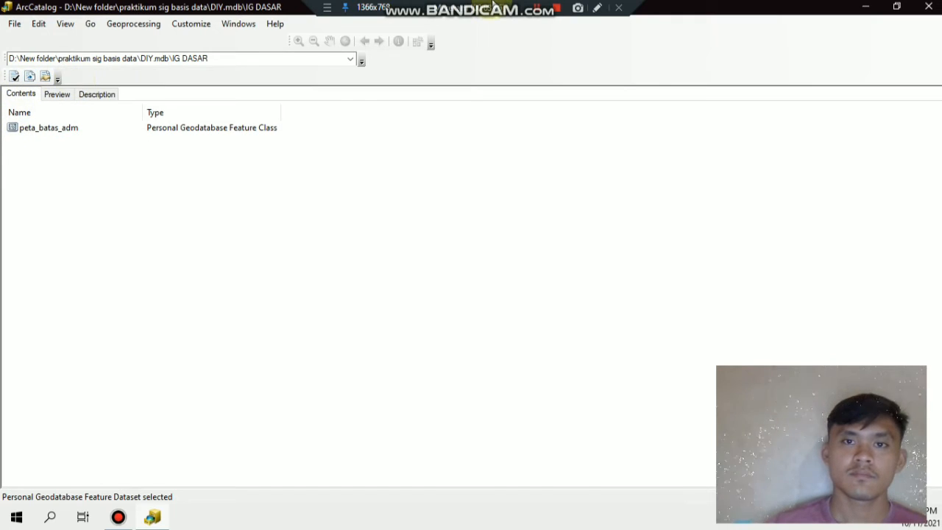
{"action": "left_click", "coordinate": [539, 10]}
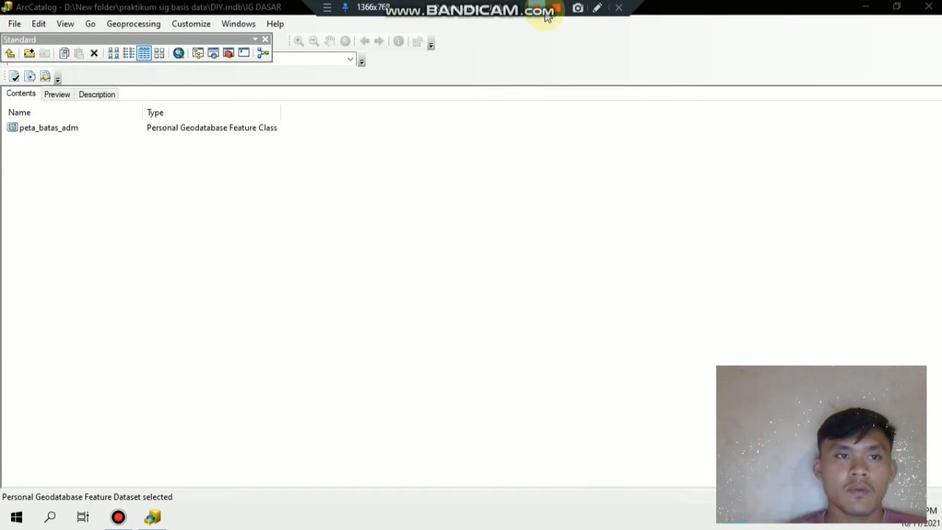
Step: Return to the DIY.mdb level and start another new feature class inside the IG DASAR feature dataset
{"action": "left_click", "coordinate": [13, 54]}
{"action": "right_click", "coordinate": [38, 143]}
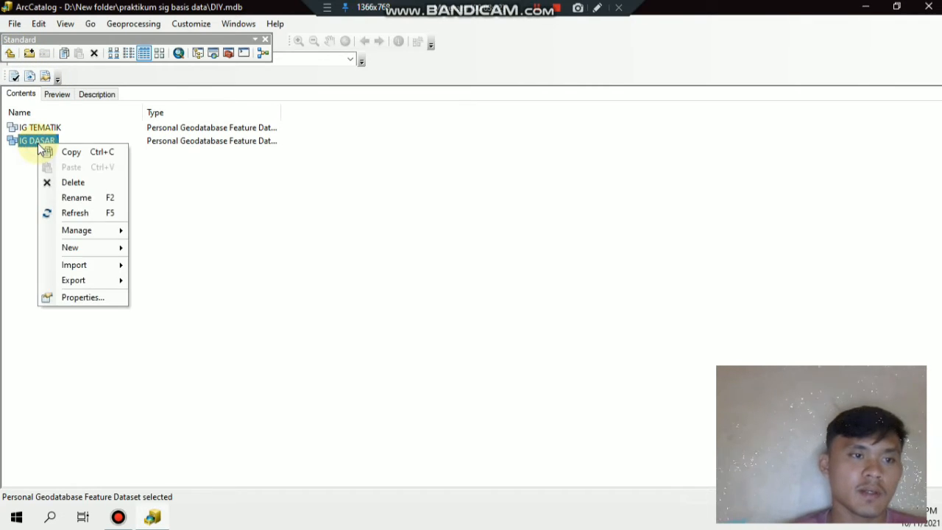
{"action": "mouse_move", "coordinate": [87, 250]}
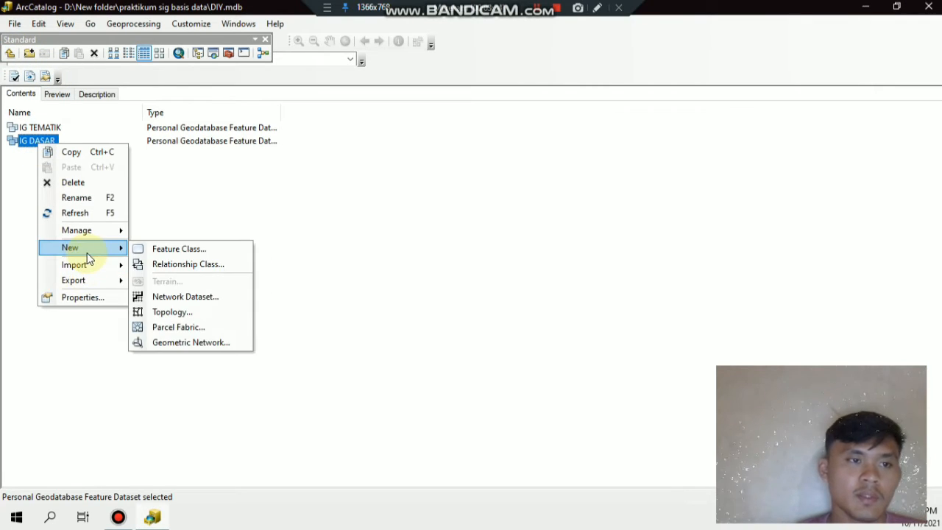
{"action": "left_click", "coordinate": [160, 250]}
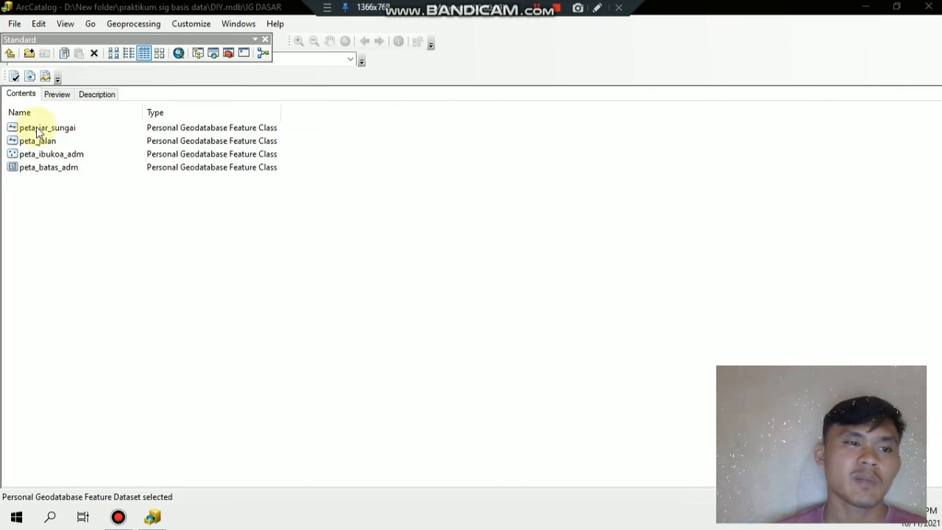
Step: Go back up to DIY.mdb and start a new feature class inside the IG TEMATIK feature dataset
{"action": "left_click", "coordinate": [10, 55]}
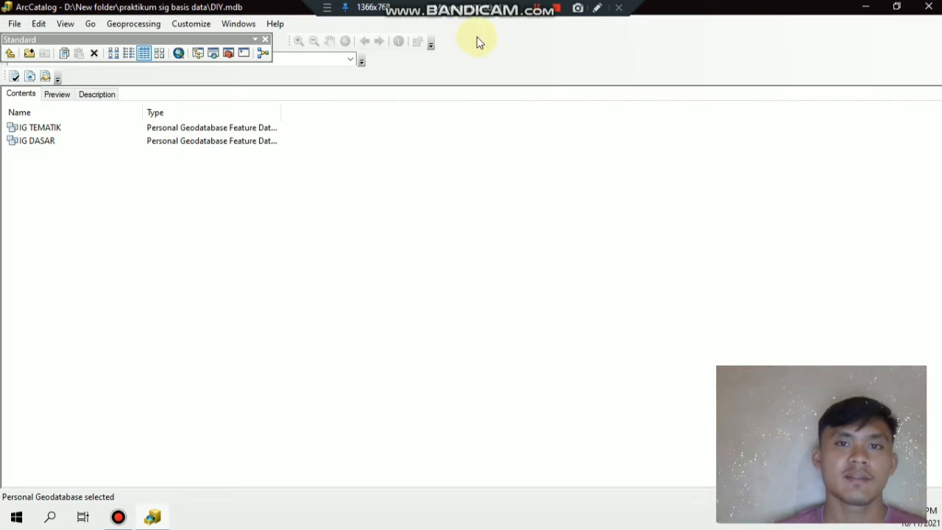
{"action": "left_click", "coordinate": [537, 12]}
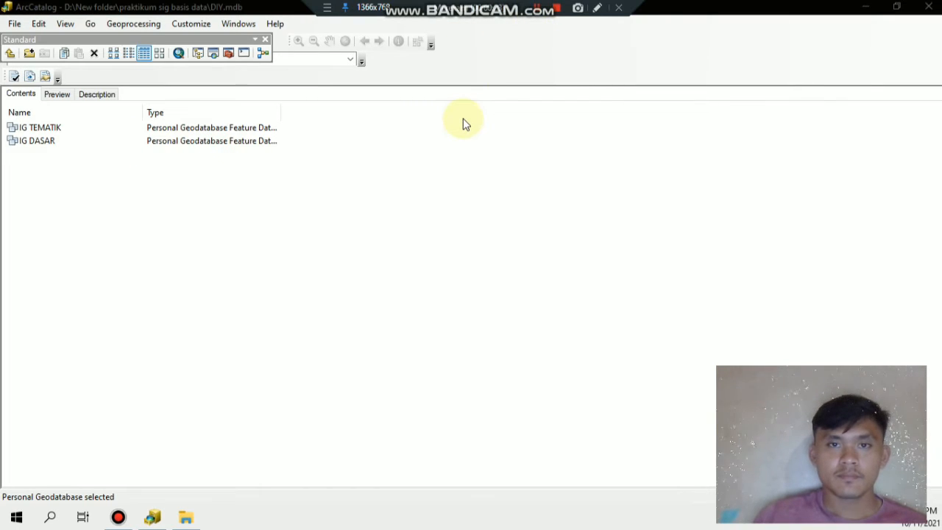
{"action": "right_click", "coordinate": [21, 128]}
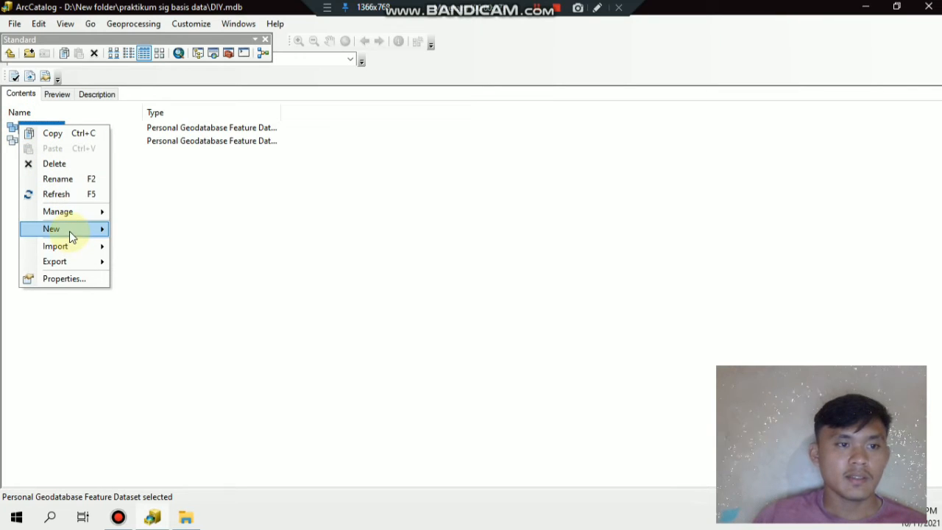
{"action": "mouse_move", "coordinate": [69, 231]}
{"action": "left_click", "coordinate": [153, 230]}
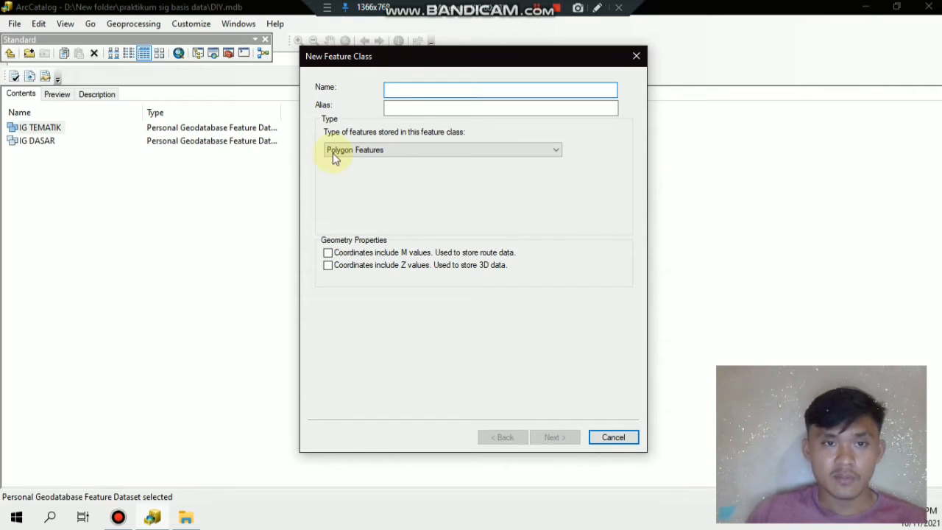
Step: Name the new feature class peta_hujan and give it the alias "peta intensitas hujan"
{"action": "type", "text": "peta"}
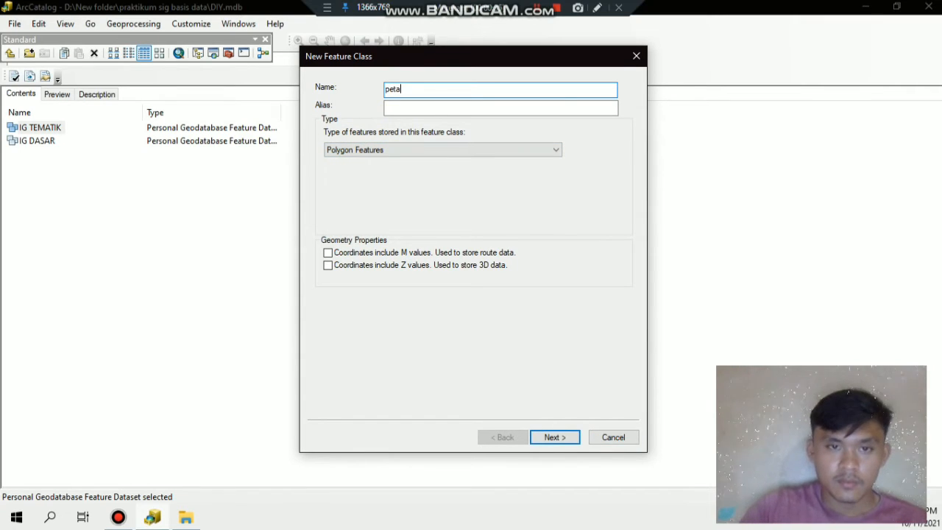
{"action": "type", "text": "_hujan"}
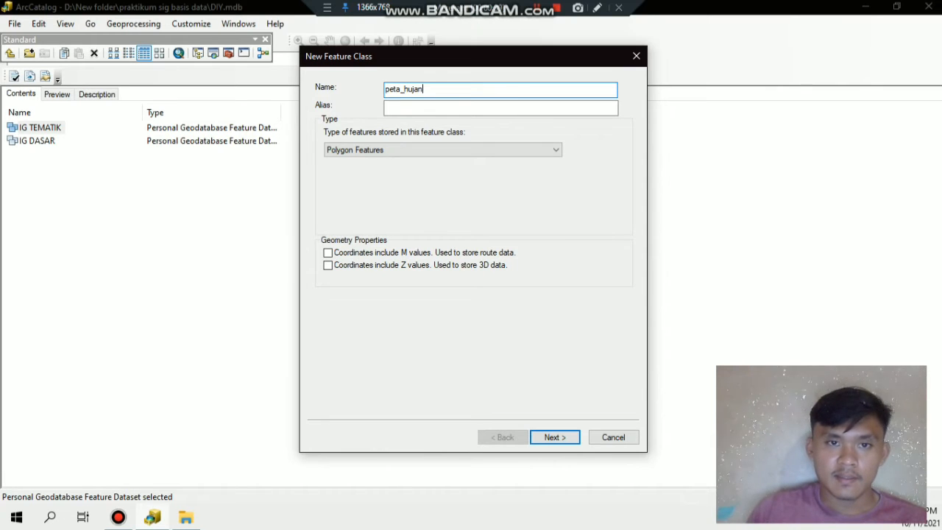
{"action": "left_click", "coordinate": [416, 108]}
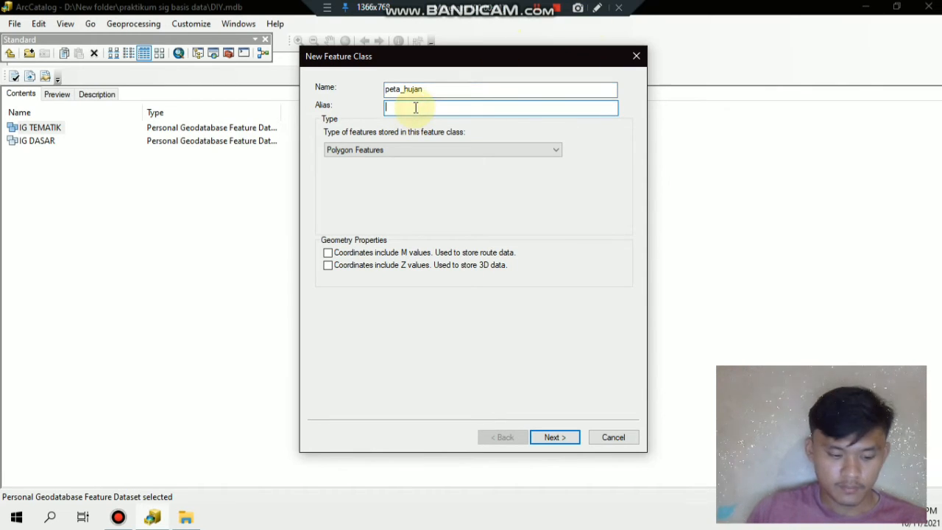
{"action": "type", "text": "peta int"}
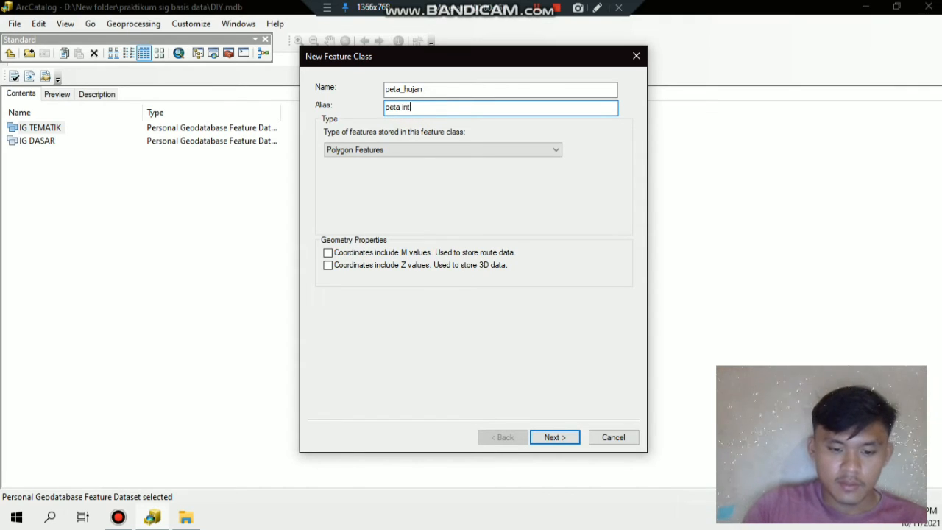
{"action": "type", "text": "ensitas hua"}
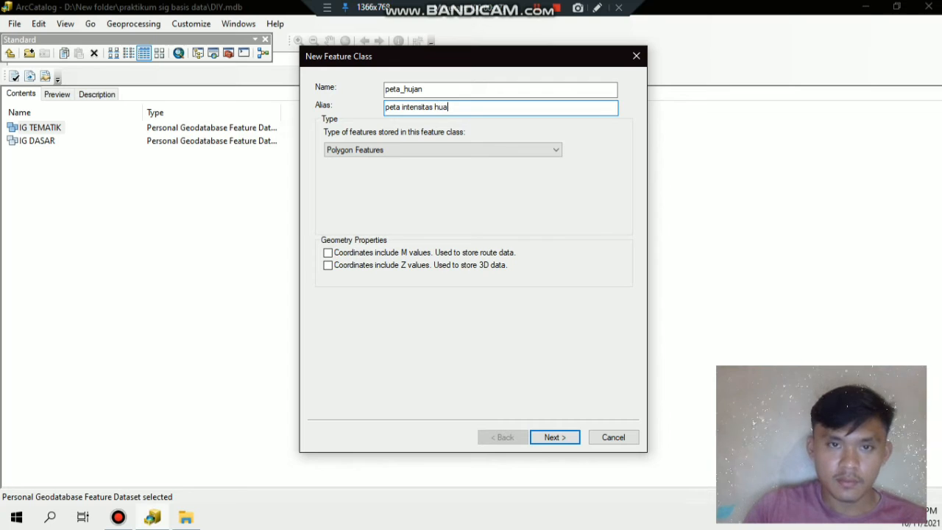
{"action": "key", "text": "BackSpace"}
{"action": "type", "text": "jan"}
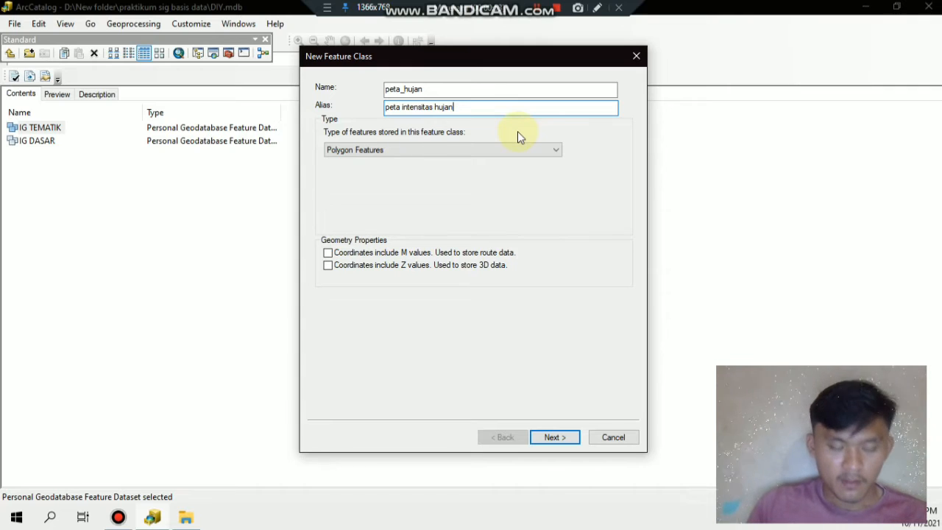
Step: Choose Polygon Features as the type stored in peta_hujan and proceed to its field definitions
{"action": "left_click", "coordinate": [557, 150]}
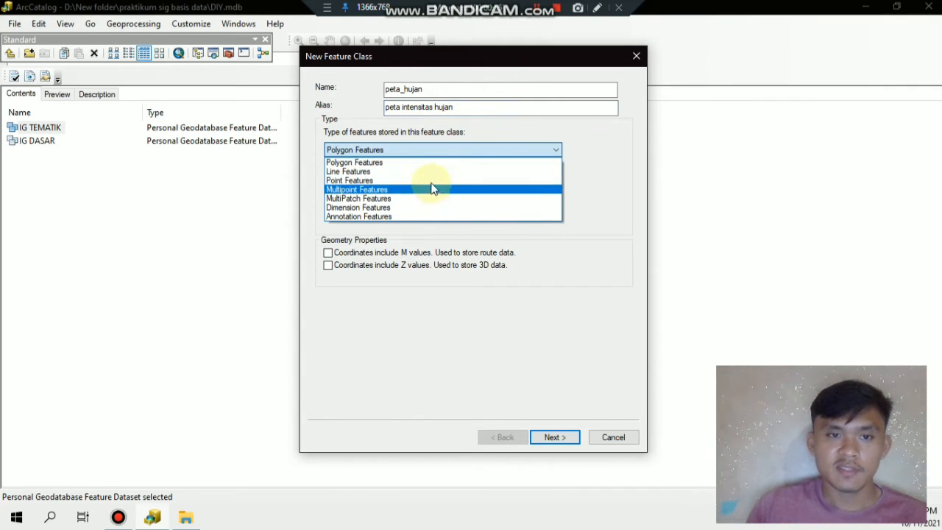
{"action": "left_click", "coordinate": [422, 164]}
{"action": "left_click", "coordinate": [561, 440]}
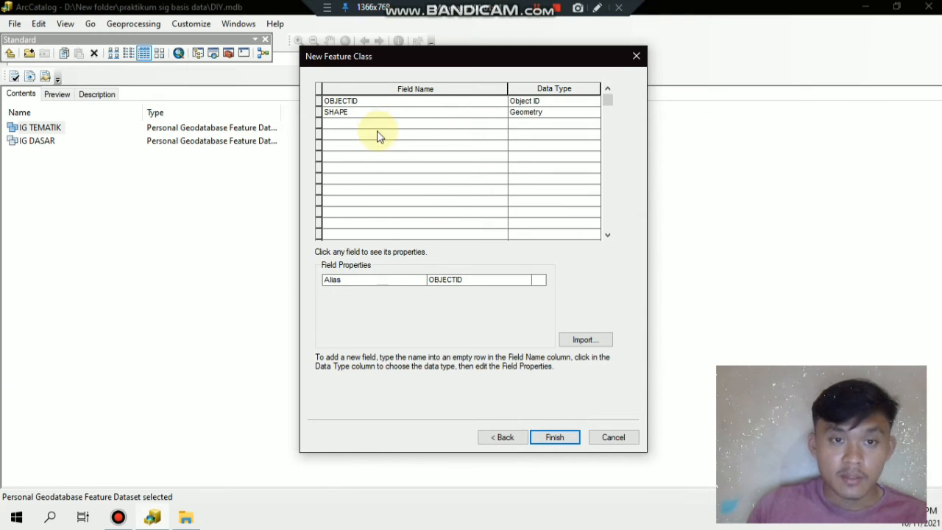
Step: Enter kelas_hujan and intensitas as two new field names for the peta_hujan feature class
{"action": "left_click", "coordinate": [369, 124]}
{"action": "type", "text": "ke"}
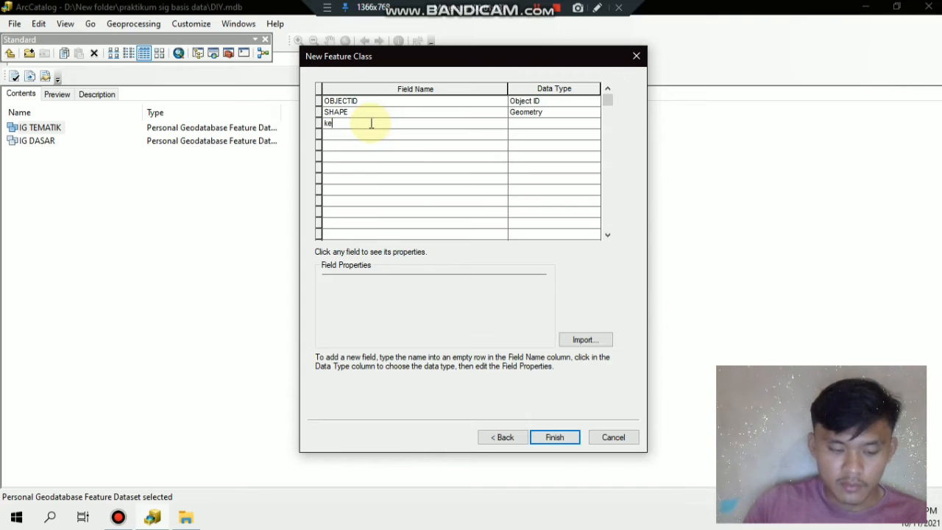
{"action": "type", "text": "las_hujan"}
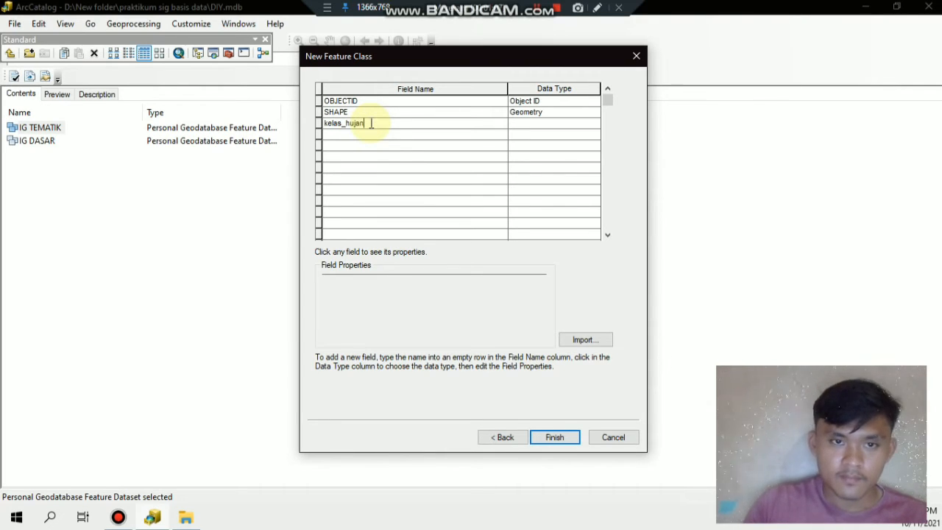
{"action": "left_click", "coordinate": [371, 135]}
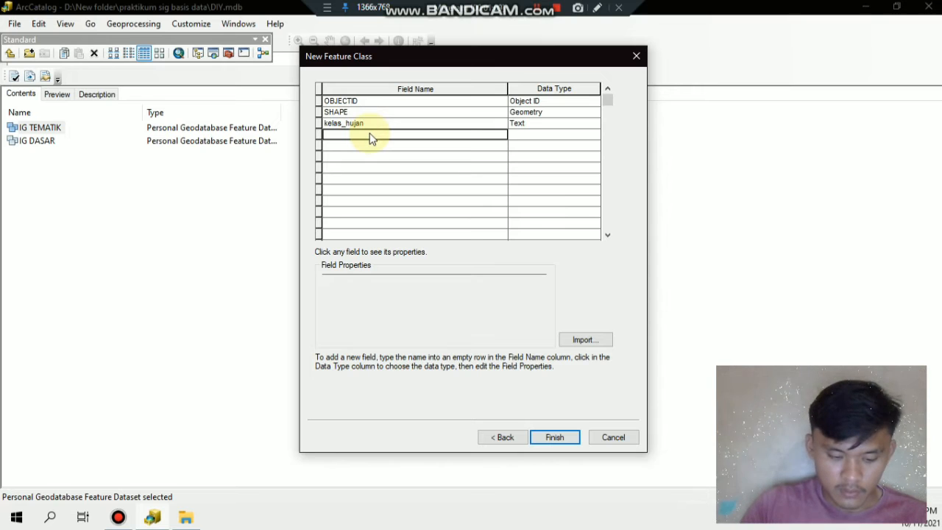
{"action": "type", "text": "int"}
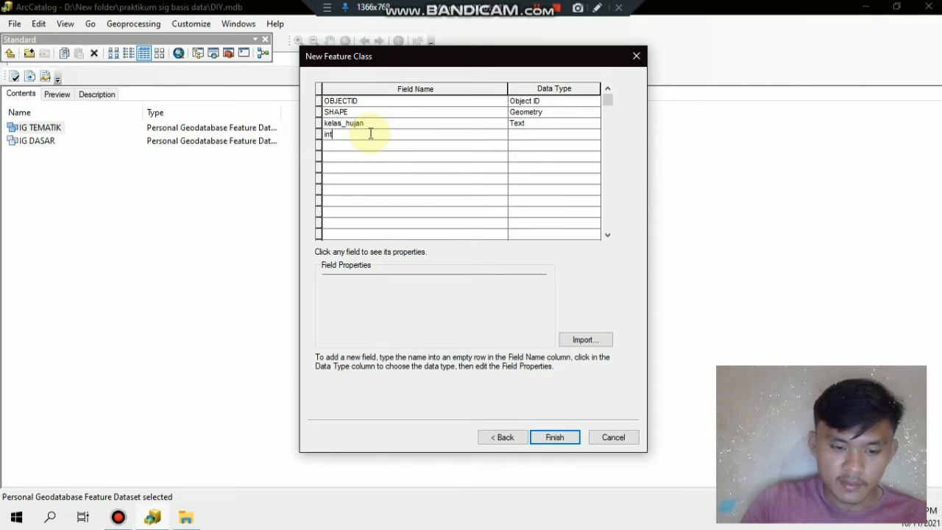
{"action": "type", "text": "ensitas"}
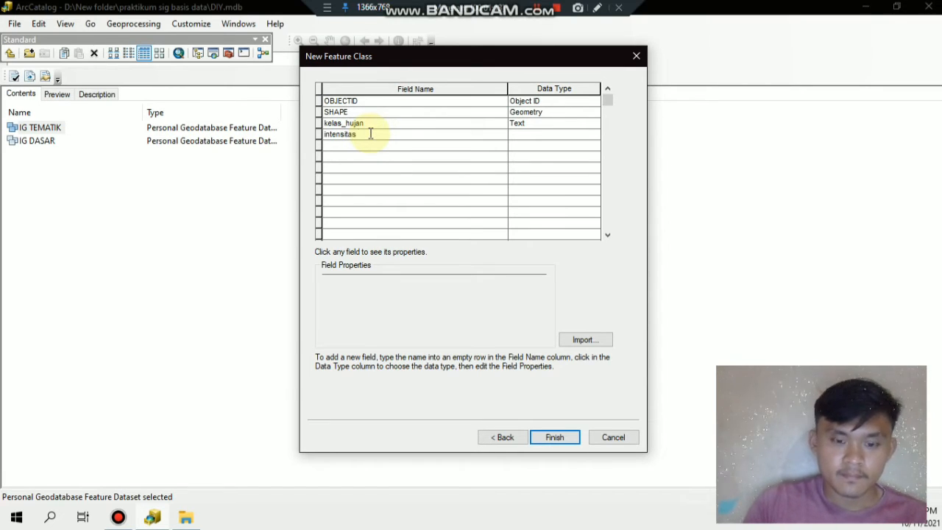
Step: Complete the second field name as intensitas_hujan and add a field named klasifikasi_hujan to the peta_hujan feature class
{"action": "type", "text": "_hujan"}
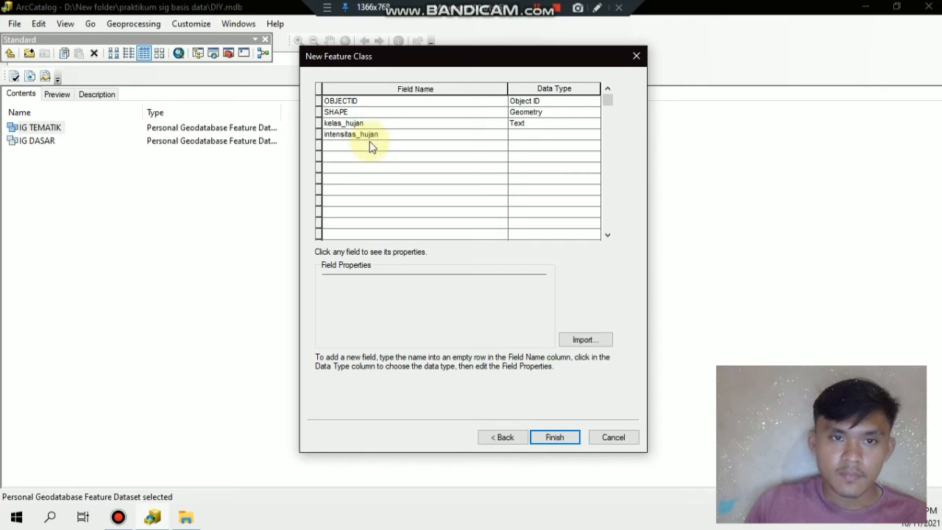
{"action": "left_click", "coordinate": [369, 148]}
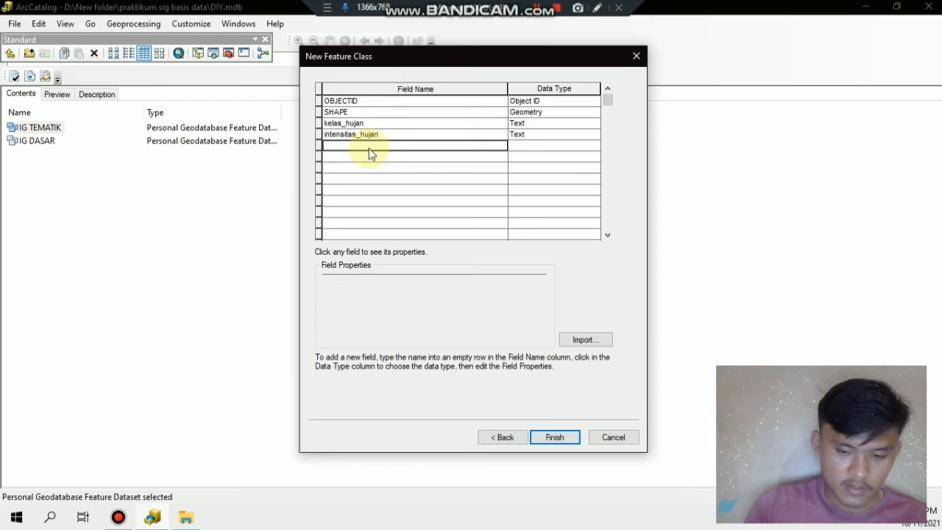
{"action": "type", "text": "klasifikasi_"}
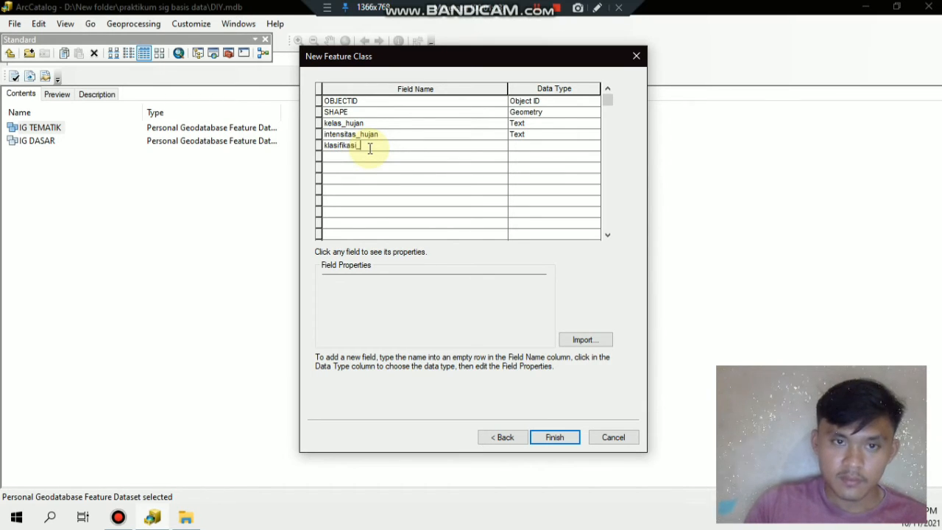
{"action": "type", "text": "hujan"}
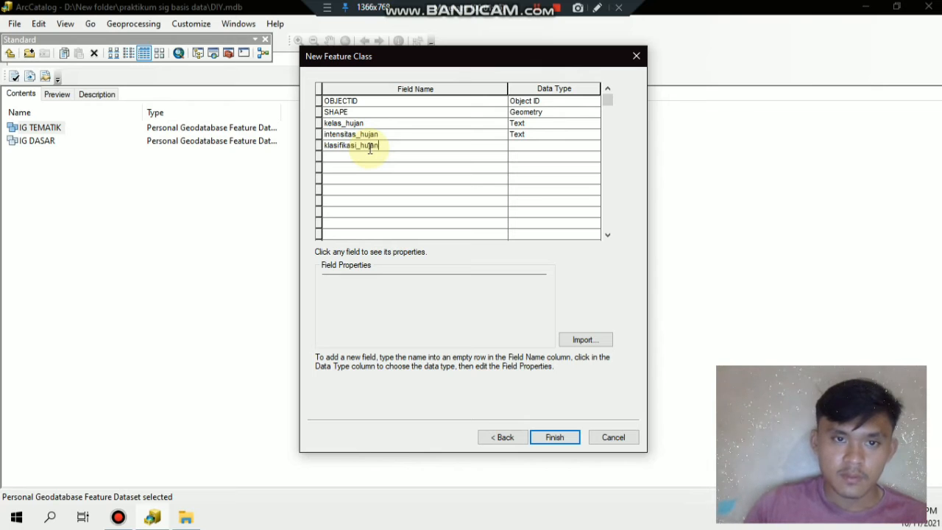
Step: Add a fourth attribute field named skor_hujan below klasifikasi_hujan
{"action": "left_click", "coordinate": [370, 156]}
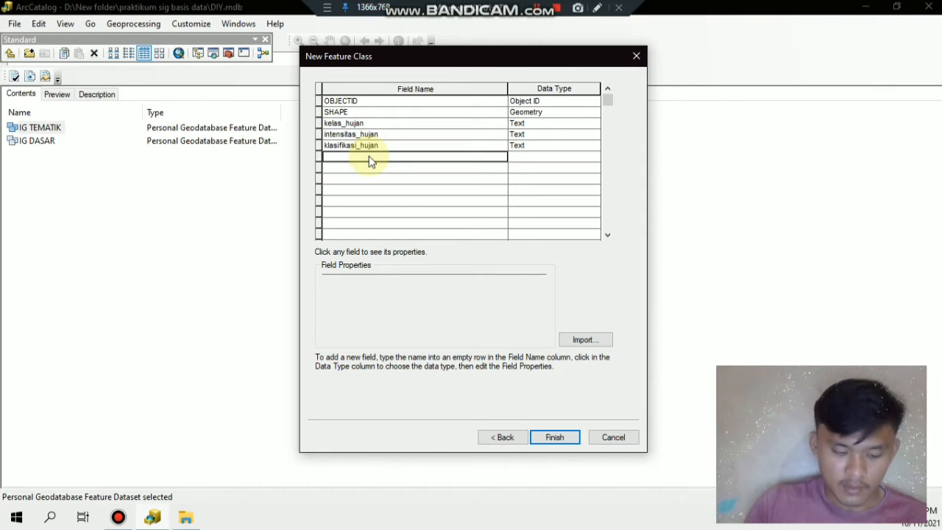
{"action": "type", "text": "skora-"}
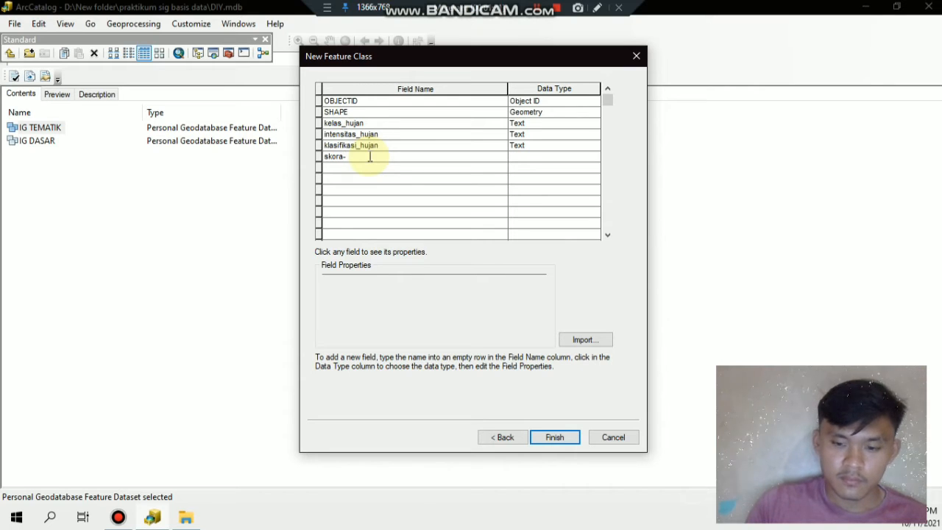
{"action": "key", "text": "BackSpace"}
{"action": "type", "text": "_"}
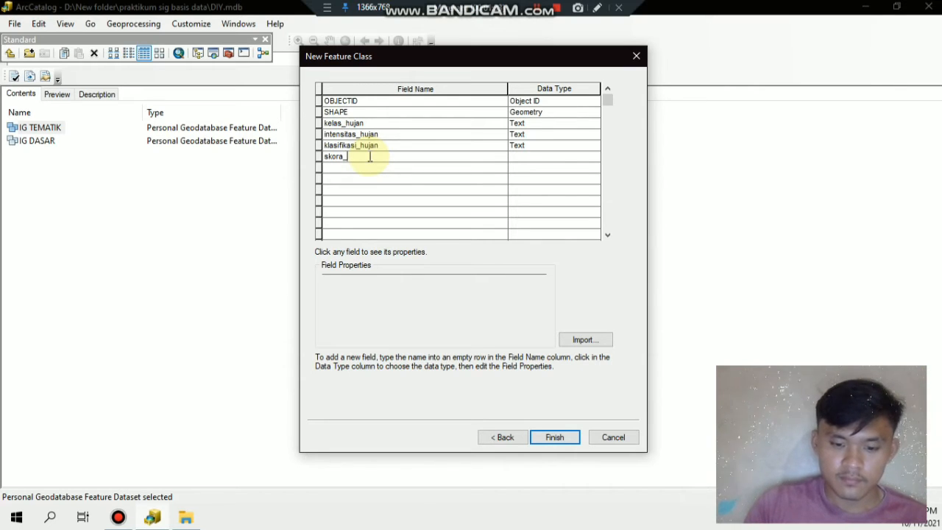
{"action": "type", "text": "h"}
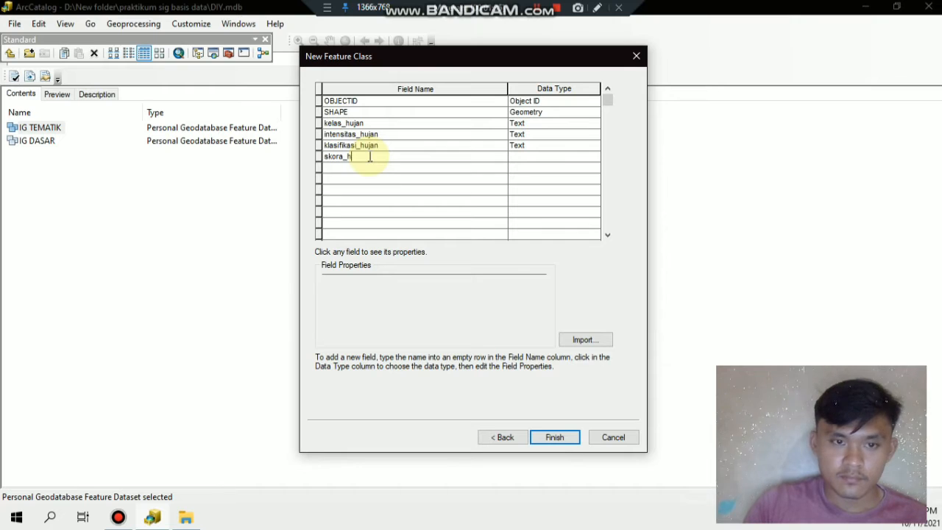
{"action": "key", "text": "BackSpace"}
{"action": "key", "text": "BackSpace"}
{"action": "key", "text": "BackSpace"}
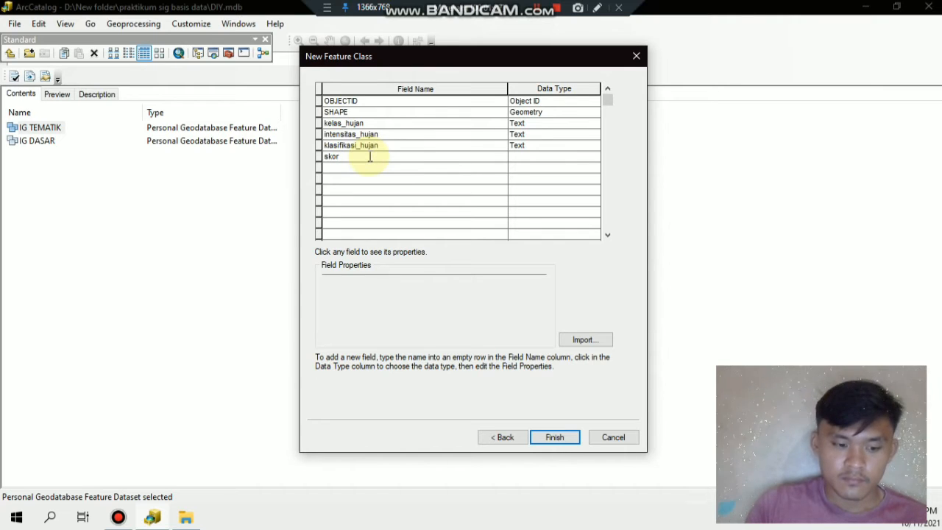
{"action": "type", "text": "_"}
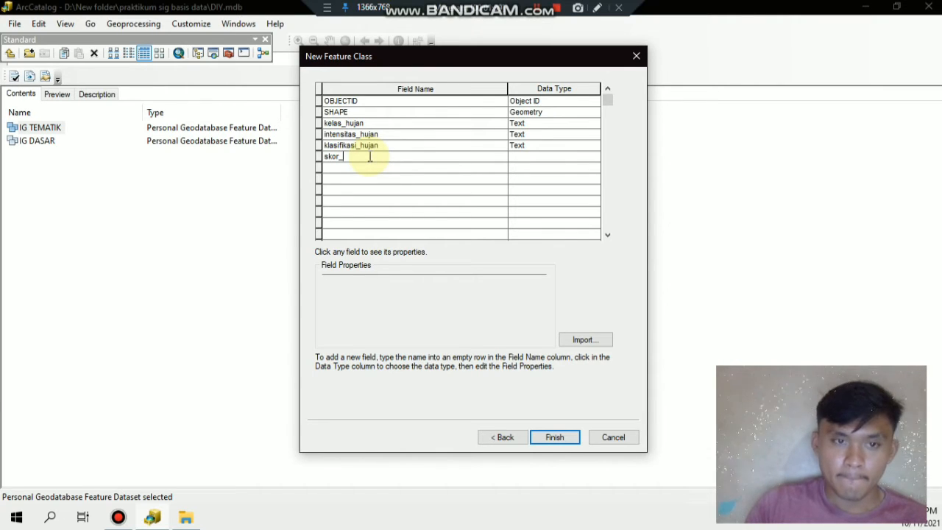
{"action": "type", "text": "hujan"}
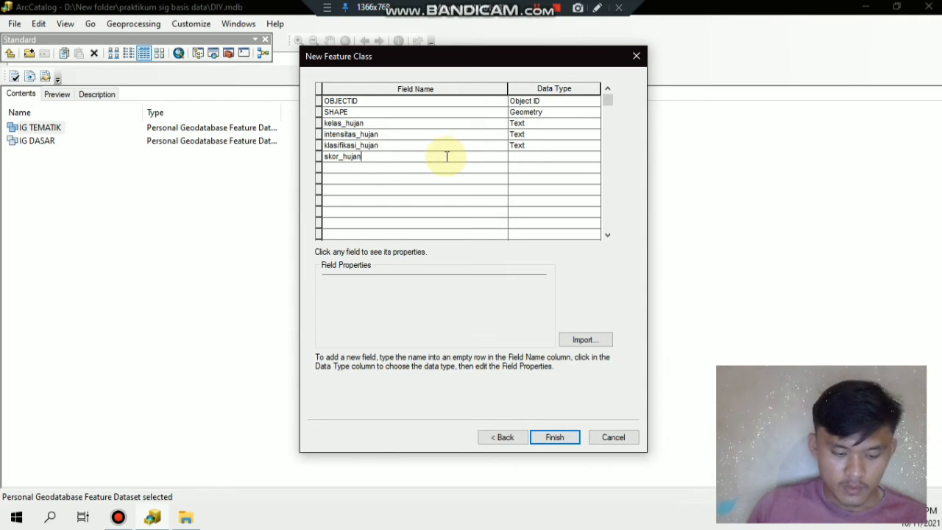
Step: Set the data type of skor_hujan to Short Integer and finish creating the peta_hujan feature class
{"action": "left_click", "coordinate": [522, 156]}
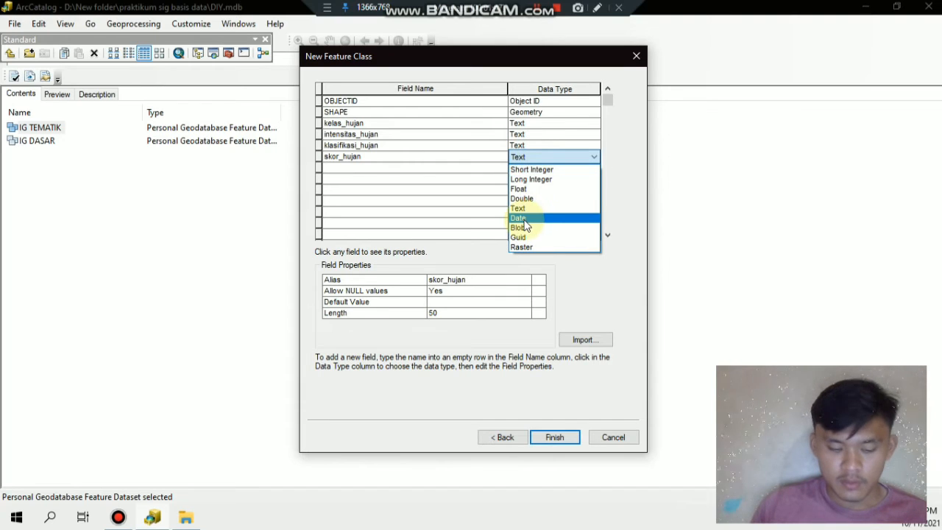
{"action": "left_click", "coordinate": [542, 170]}
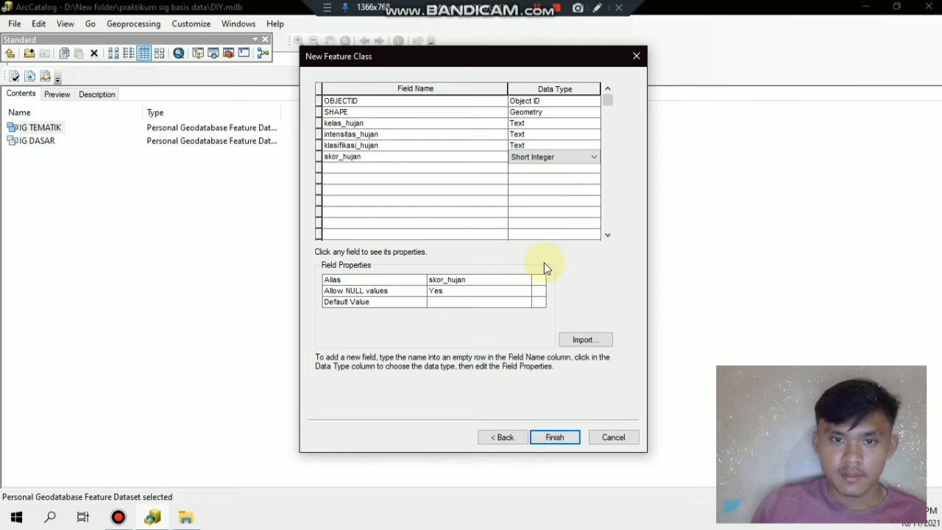
{"action": "left_click", "coordinate": [555, 440]}
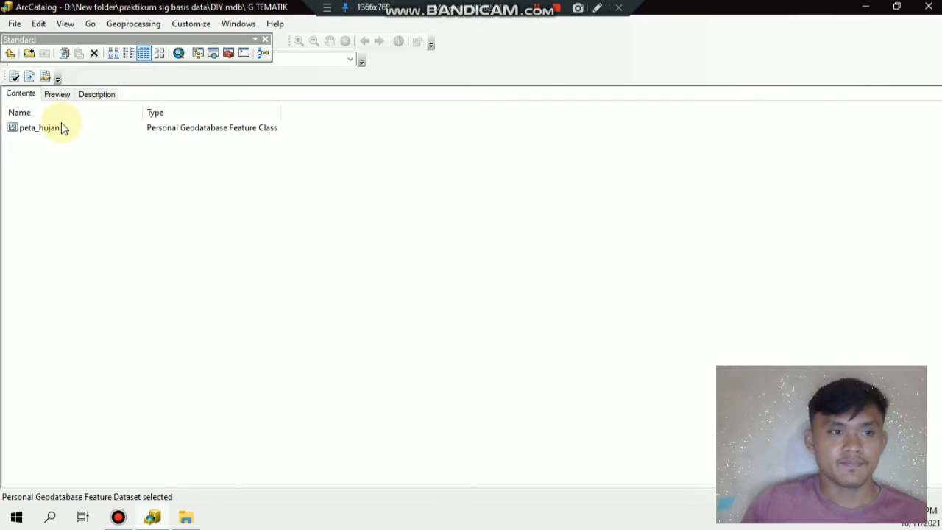
Step: Return to the DIY.mdb level and start another new feature class inside the IG TEMATIK feature dataset
{"action": "left_click", "coordinate": [10, 53]}
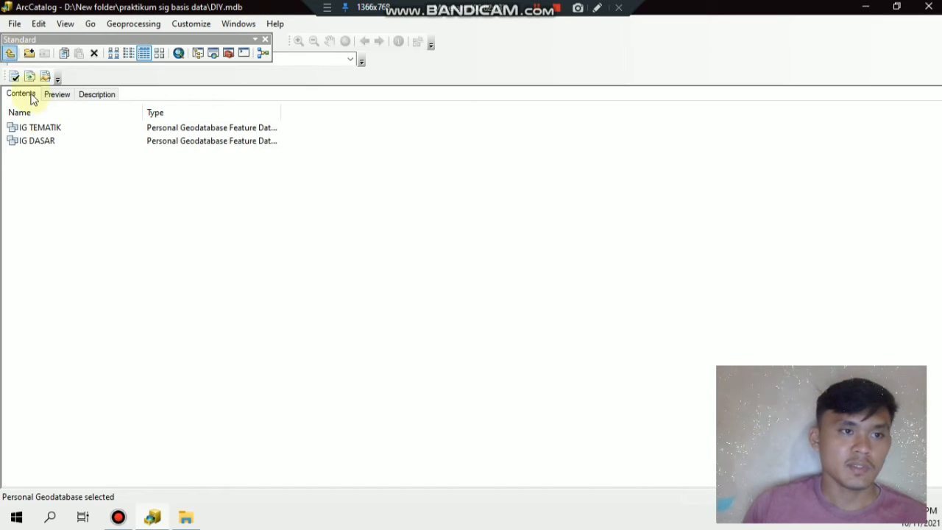
{"action": "right_click", "coordinate": [50, 131]}
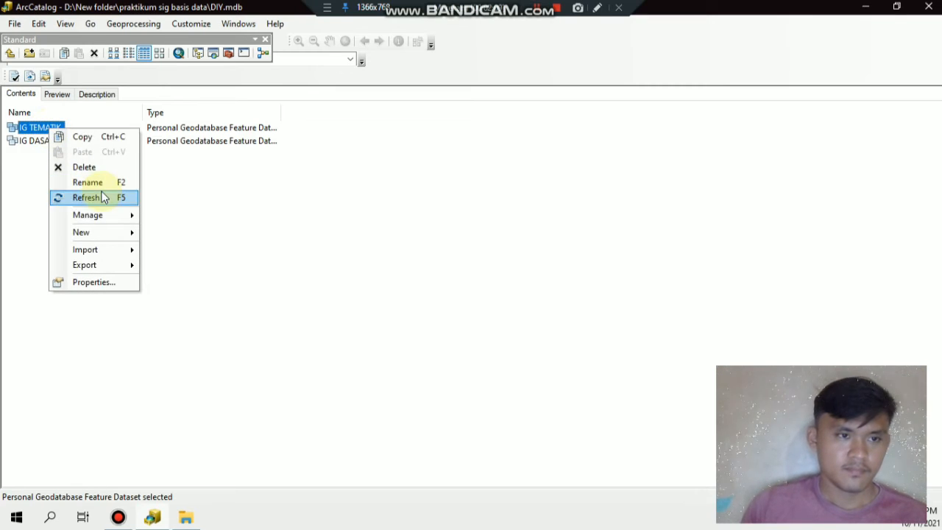
{"action": "mouse_move", "coordinate": [100, 233]}
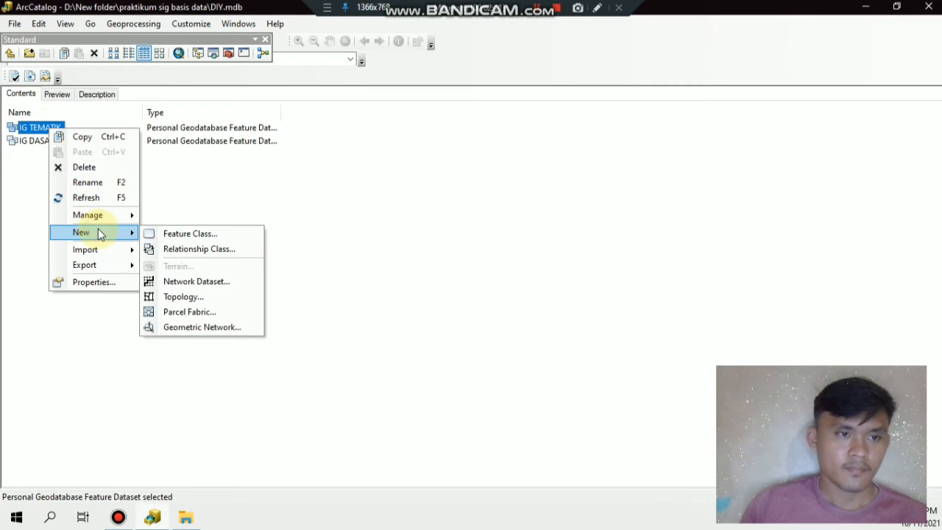
{"action": "left_click", "coordinate": [182, 235]}
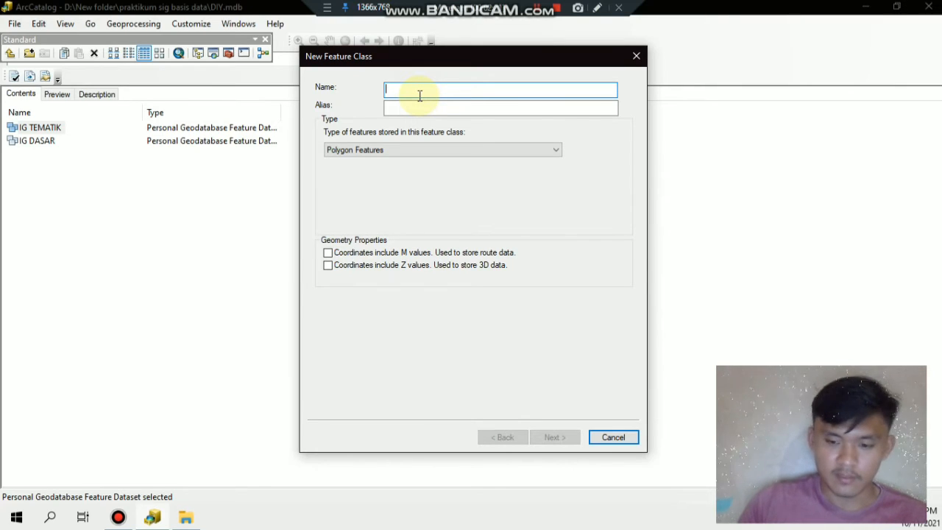
Step: Name the new feature class peta_kem_lereng with the alias "peta" and proceed to its field definitions
{"action": "type", "text": "peta"}
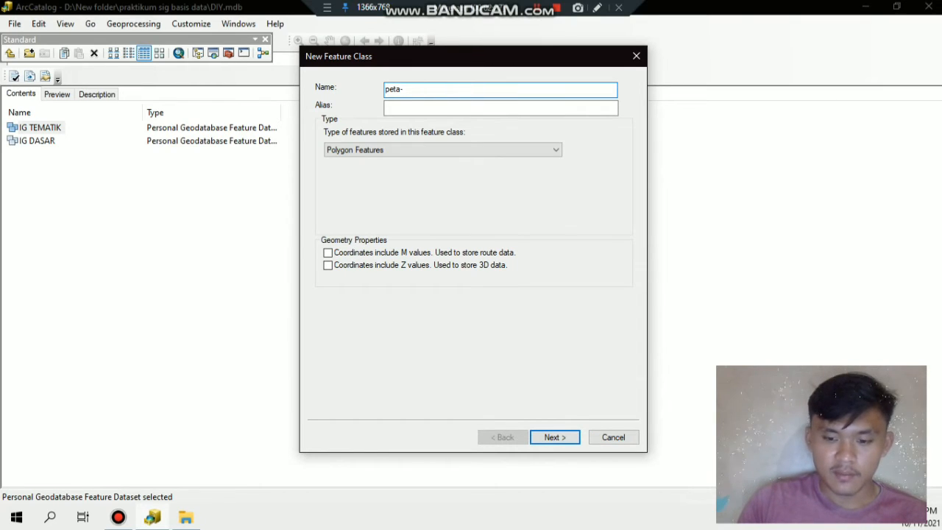
{"action": "type", "text": "_ke"}
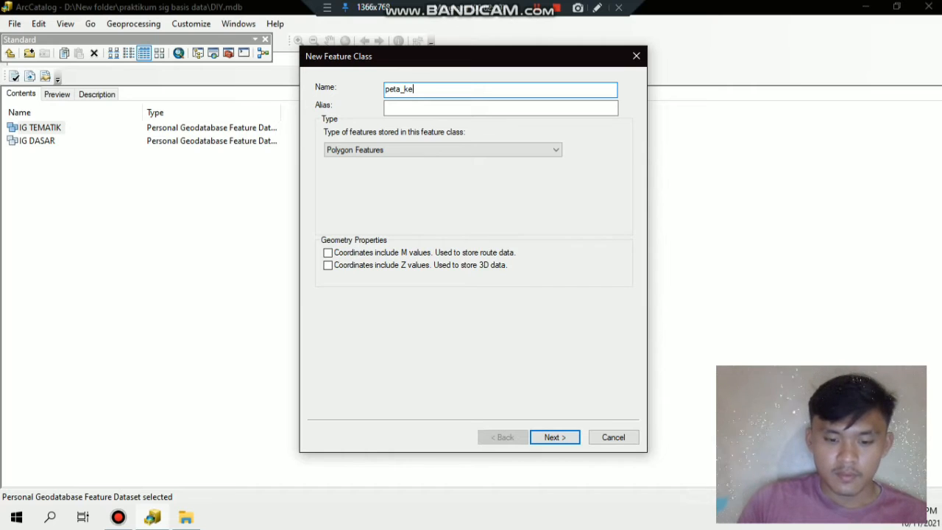
{"action": "type", "text": "m_lem"}
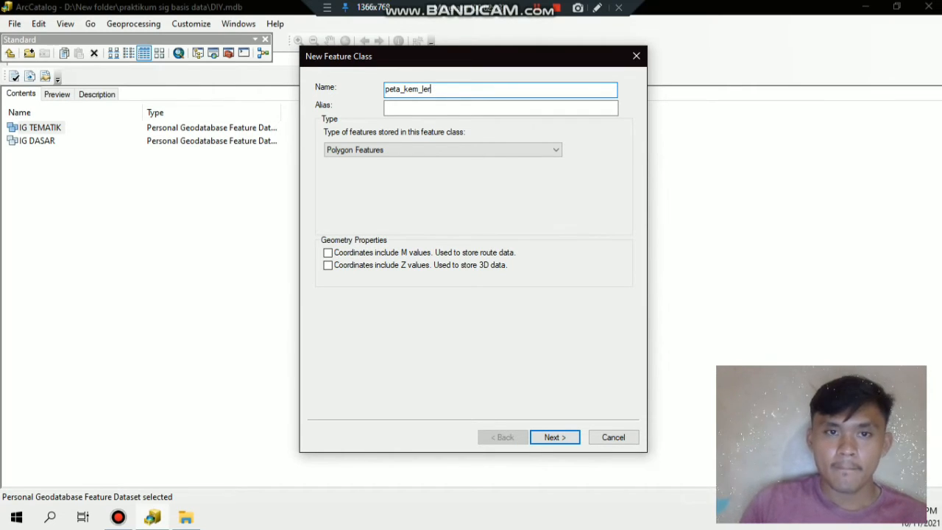
{"action": "type", "text": "eng"}
{"action": "left_click", "coordinate": [417, 110]}
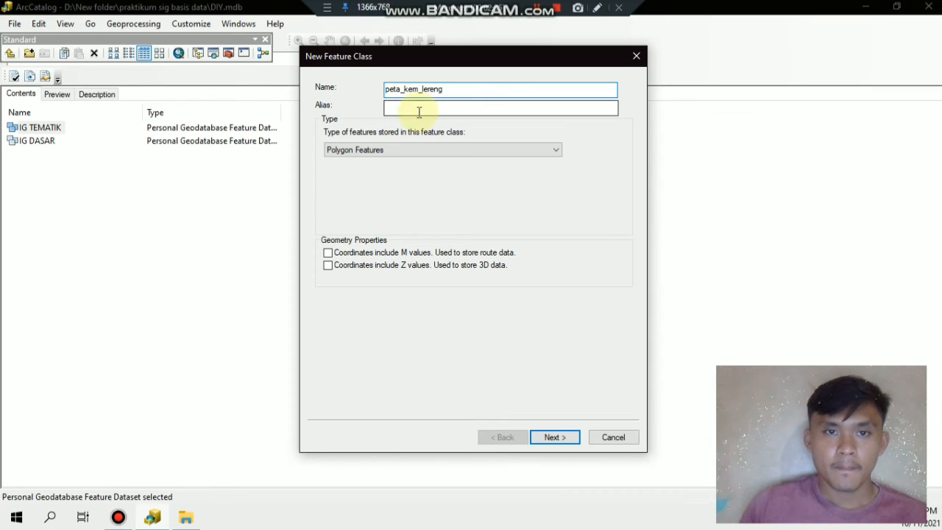
{"action": "type", "text": "pta"}
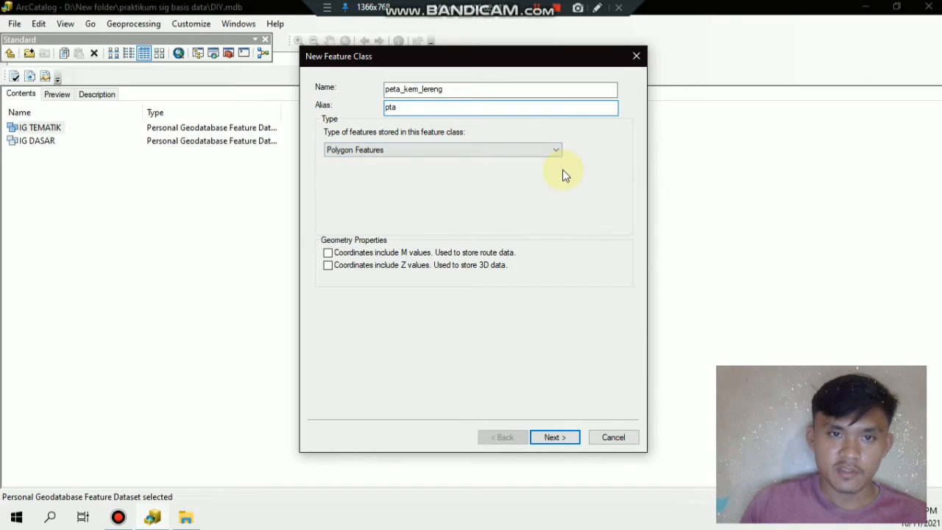
{"action": "key", "text": "BackSpace"}
{"action": "key", "text": "BackSpace"}
{"action": "type", "text": "eta"}
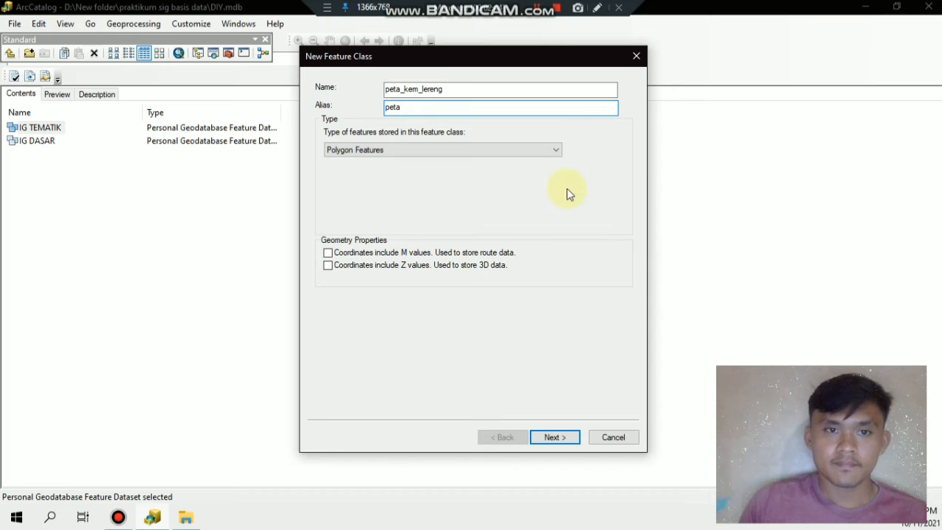
{"action": "left_click", "coordinate": [554, 437]}
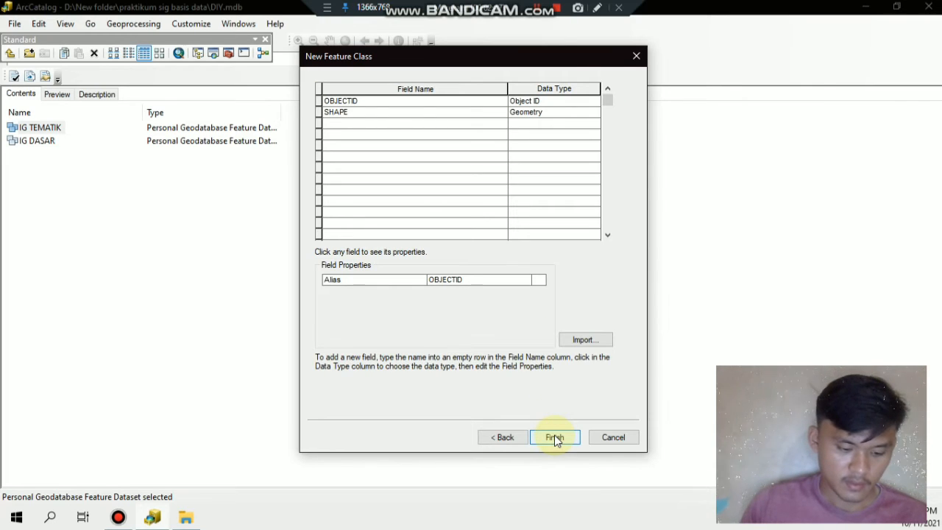
Step: Enter kemiringan_lereng as the first new field name for the peta_kem_lereng feature class
{"action": "left_click", "coordinate": [371, 123]}
{"action": "type", "text": "kem"}
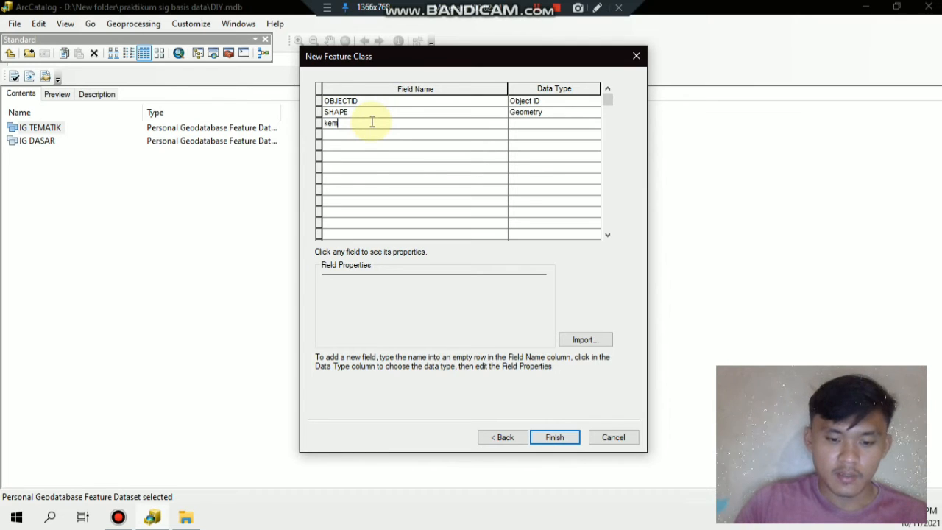
{"action": "type", "text": "iringan"}
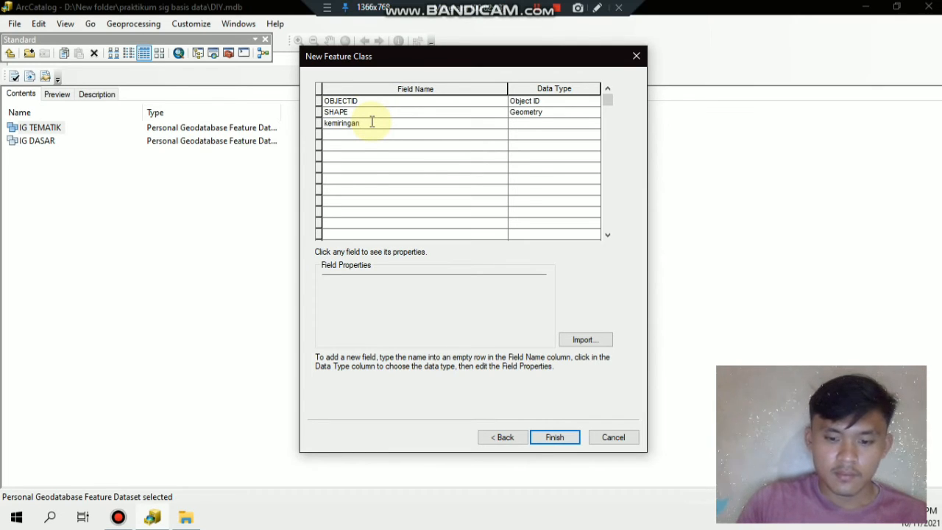
{"action": "type", "text": "_lereng"}
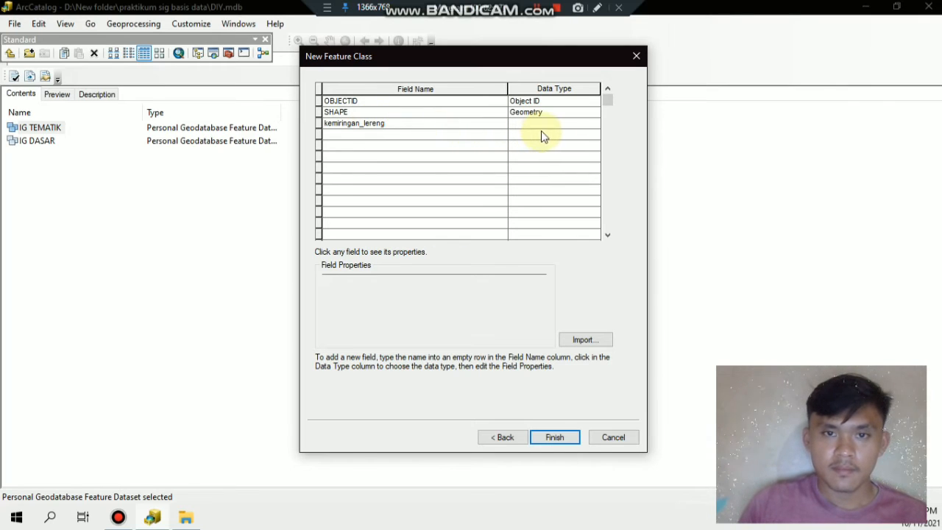
Step: Add a text field named klasifikasi_lereng below kemiringan_lereng, correcting the space to an underscore
{"action": "left_click", "coordinate": [434, 145]}
{"action": "left_click", "coordinate": [430, 135]}
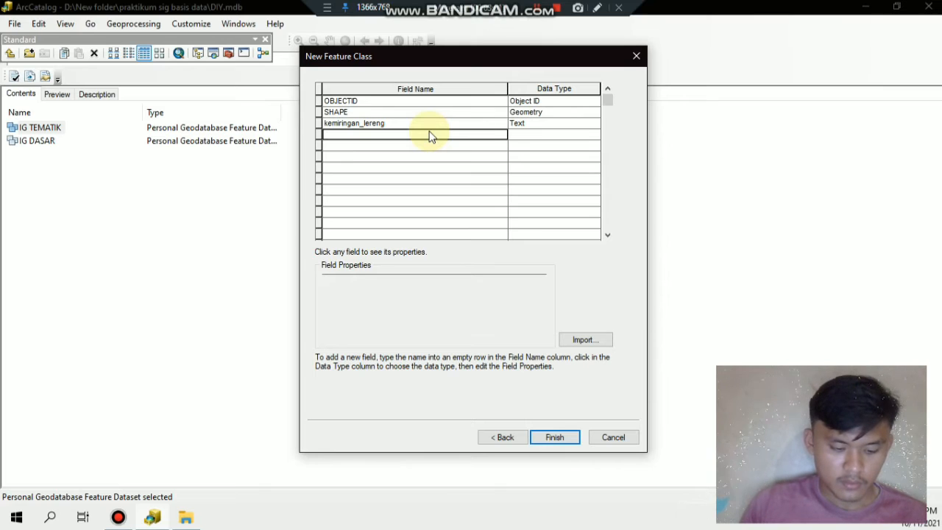
{"action": "type", "text": "klas"}
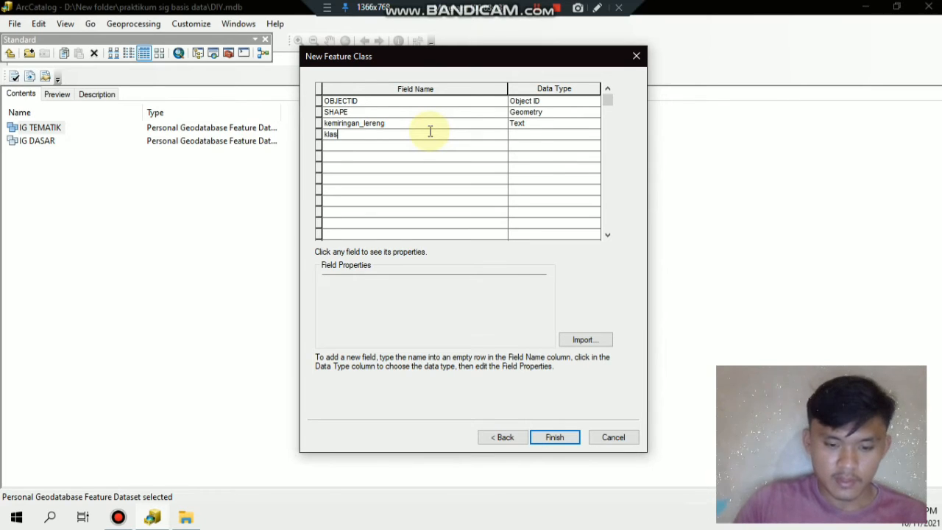
{"action": "type", "text": "ifikasi lereng"}
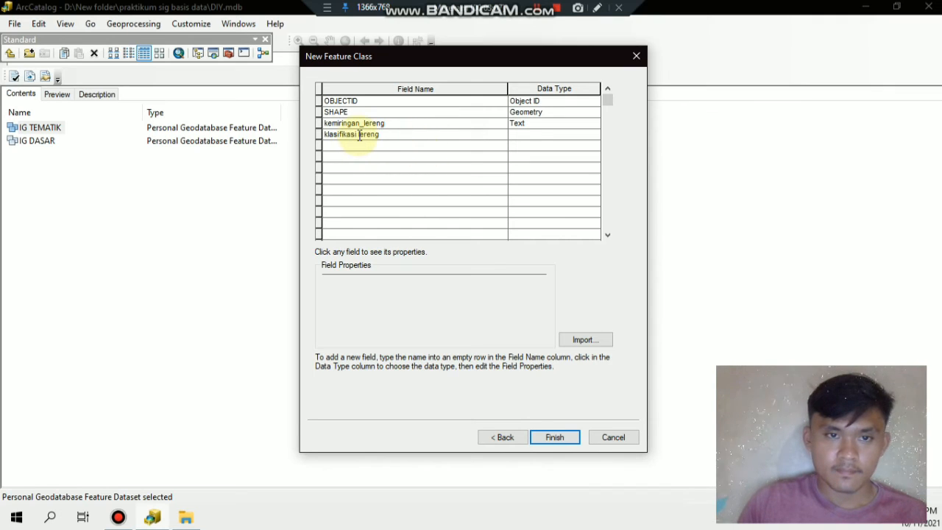
{"action": "key", "text": "BackSpace"}
{"action": "type", "text": "_"}
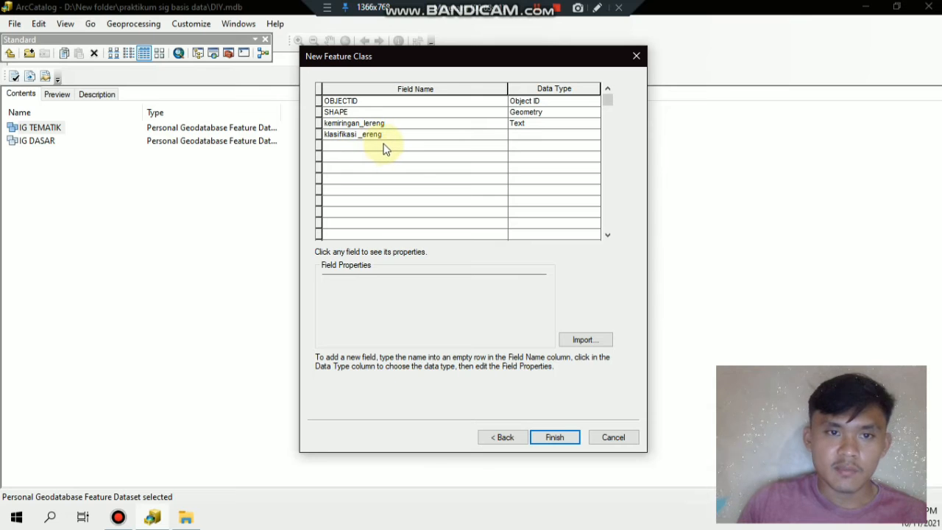
{"action": "key", "text": "BackSpace"}
{"action": "type", "text": "i"}
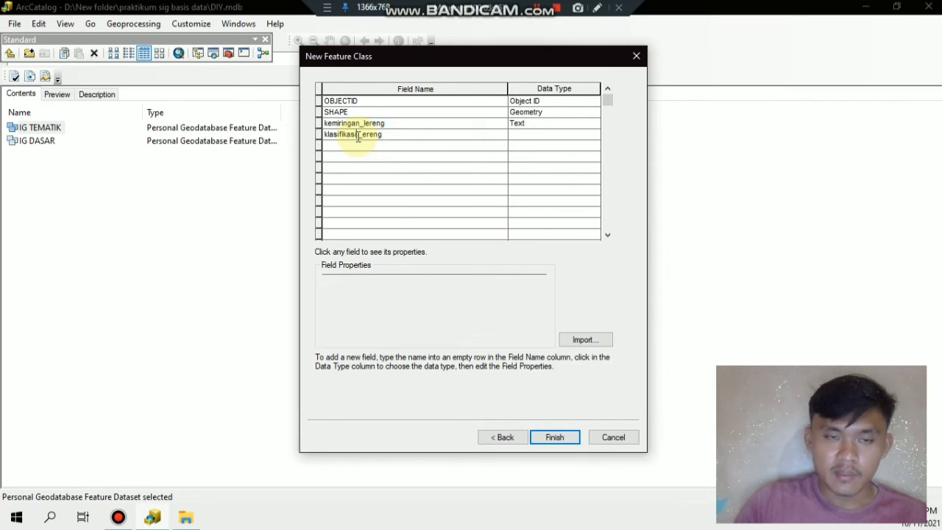
{"action": "key", "text": "BackSpace"}
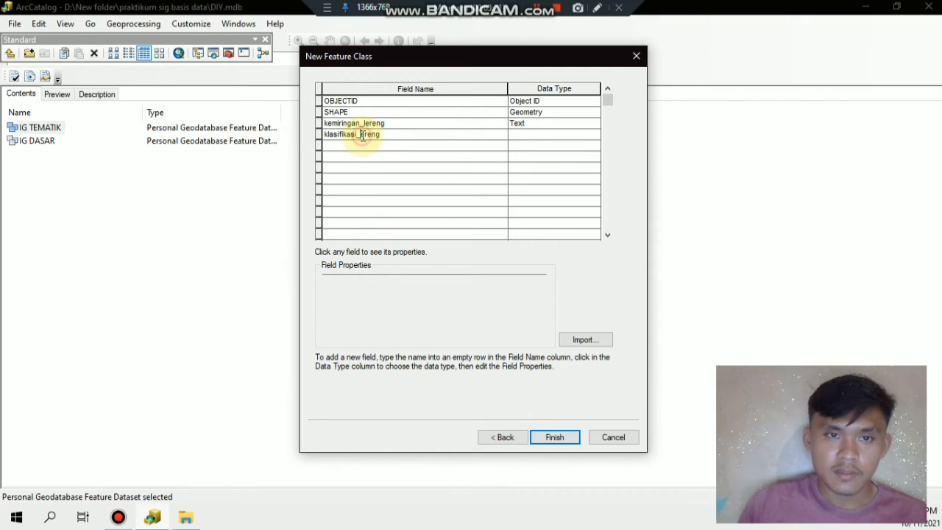
{"action": "left_click", "coordinate": [363, 151]}
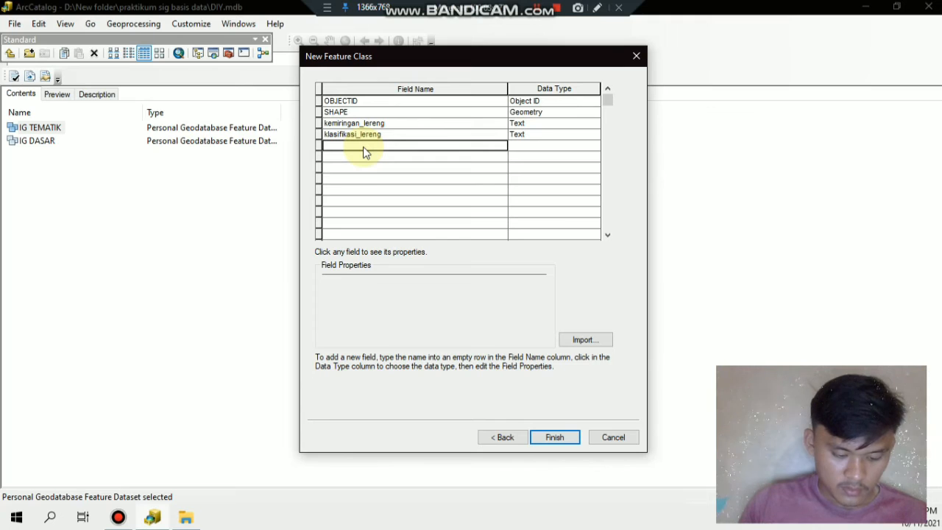
Step: Add a skor_lereng field of type Short Integer below klasifikasi_lereng and finish creating the peta_kem_lereng feature class
{"action": "type", "text": "skor"}
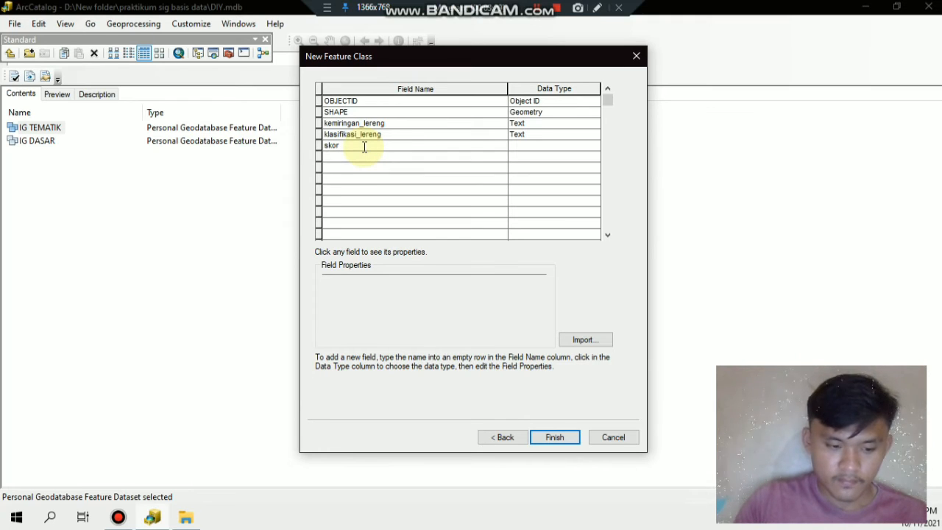
{"action": "type", "text": "_lereng"}
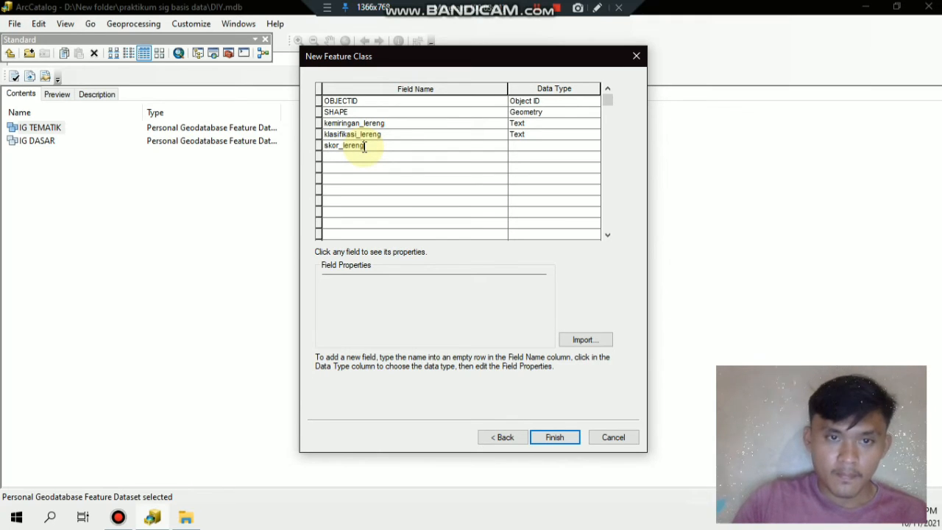
{"action": "left_click", "coordinate": [532, 143]}
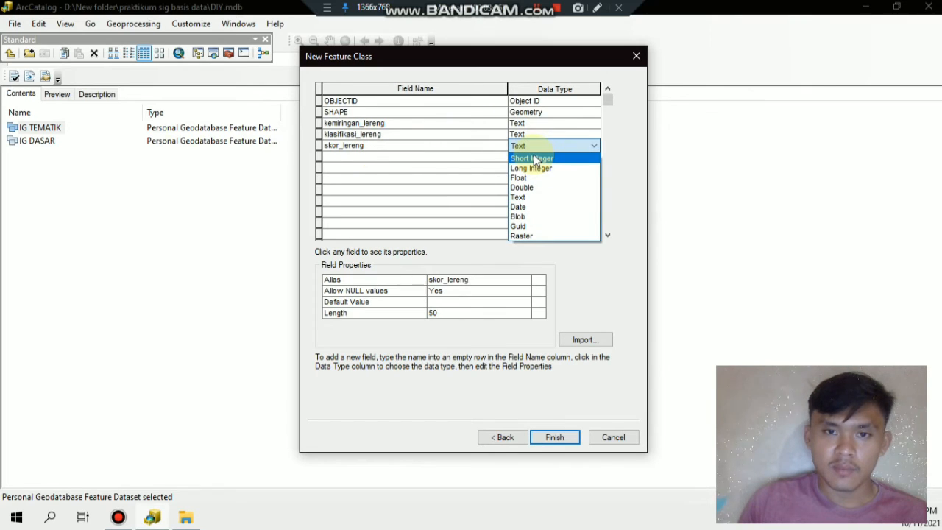
{"action": "left_click", "coordinate": [535, 158]}
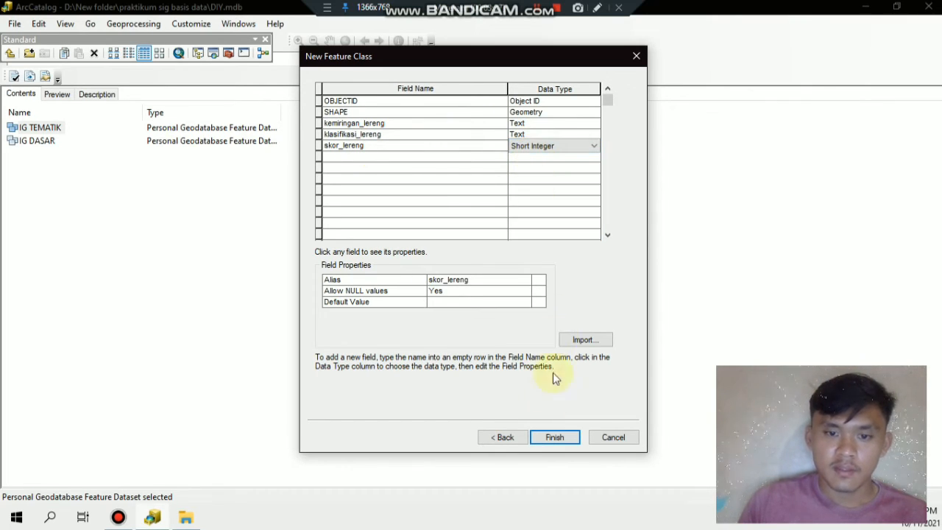
{"action": "left_click", "coordinate": [554, 438]}
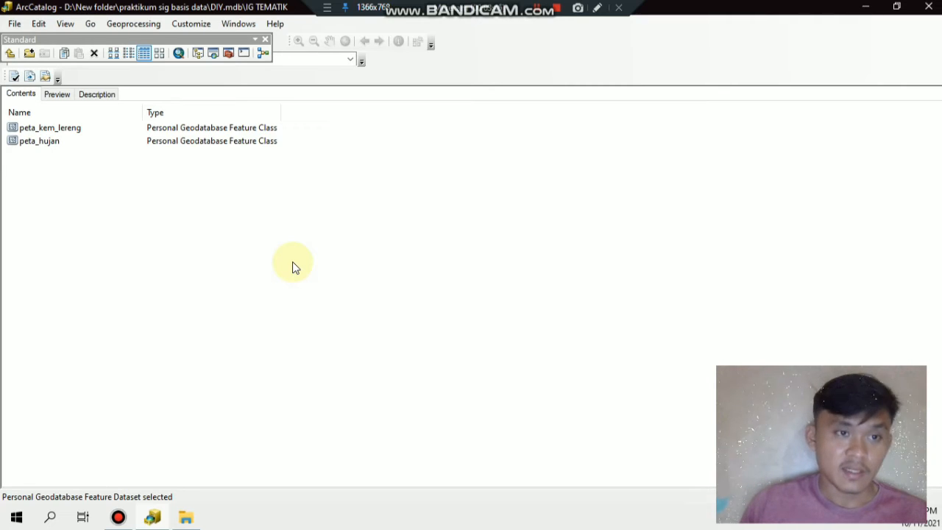
Step: Go back up to DIY.mdb and begin a third new feature class in the IG TEMATIK feature dataset
{"action": "left_click", "coordinate": [10, 54]}
{"action": "left_click", "coordinate": [46, 130]}
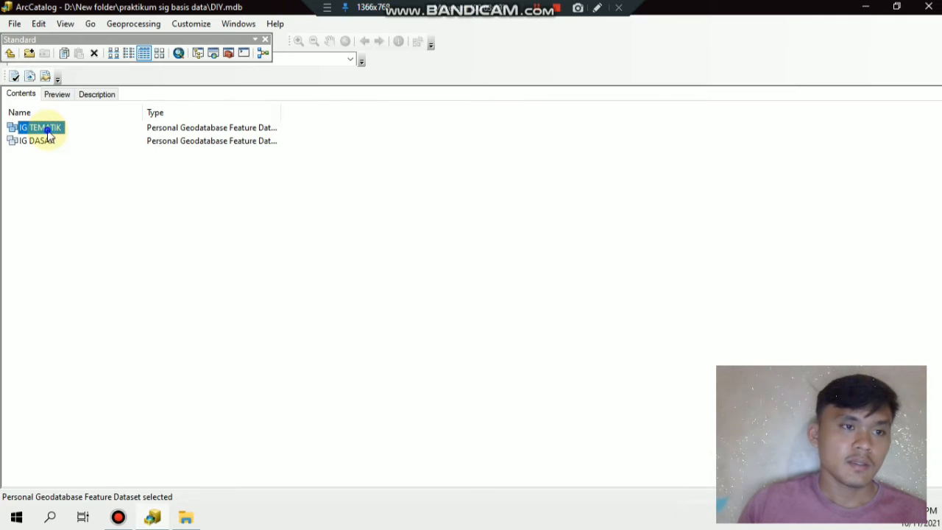
{"action": "right_click", "coordinate": [47, 131]}
{"action": "mouse_move", "coordinate": [84, 235]}
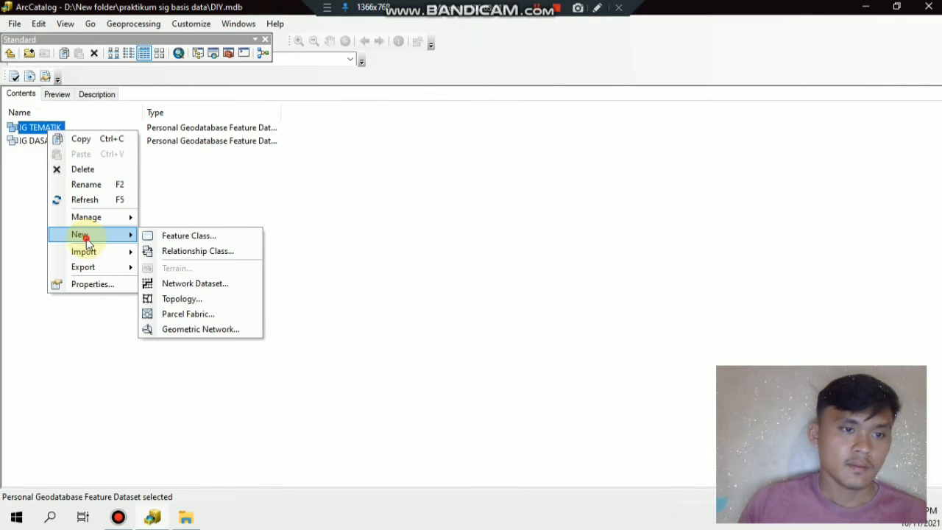
{"action": "left_click", "coordinate": [167, 240]}
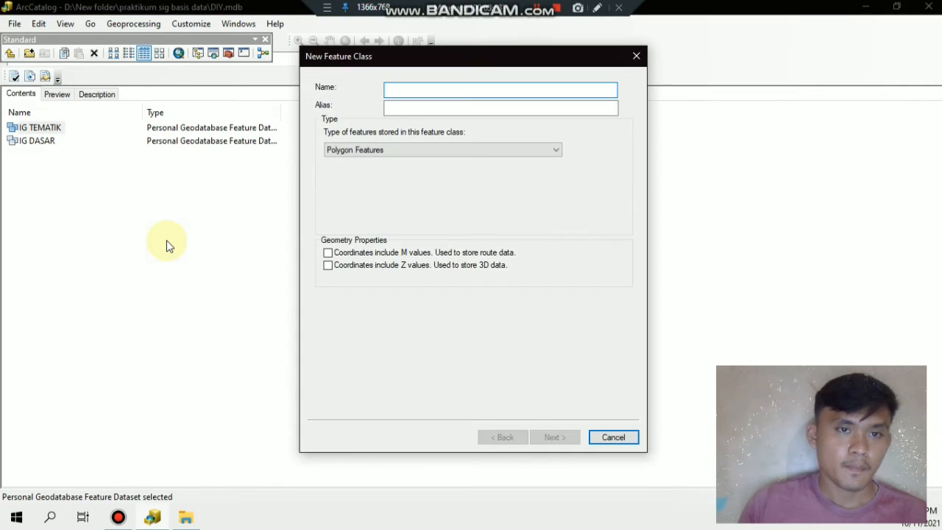
Step: Name the new feature class peta_tanah with the alias "peta tanah" and proceed to its field definitions
{"action": "type", "text": "peta_tanah"}
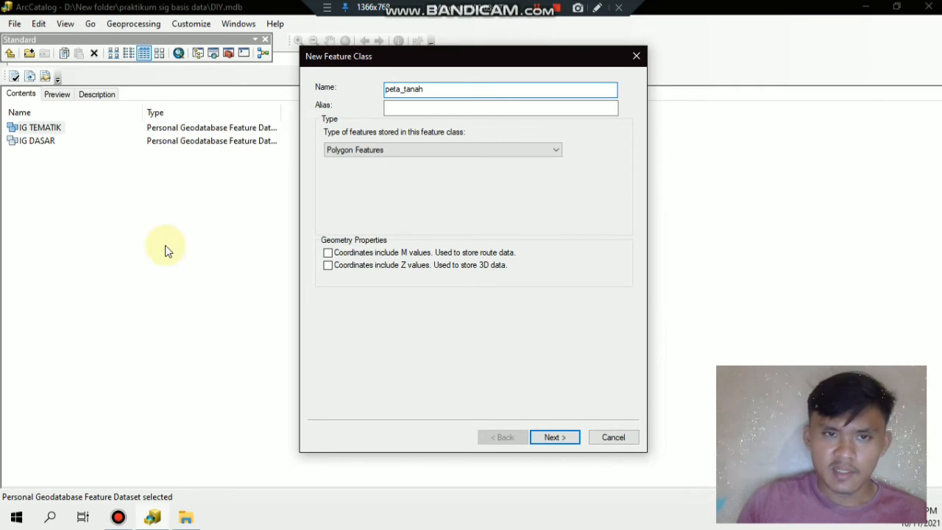
{"action": "left_click", "coordinate": [429, 105]}
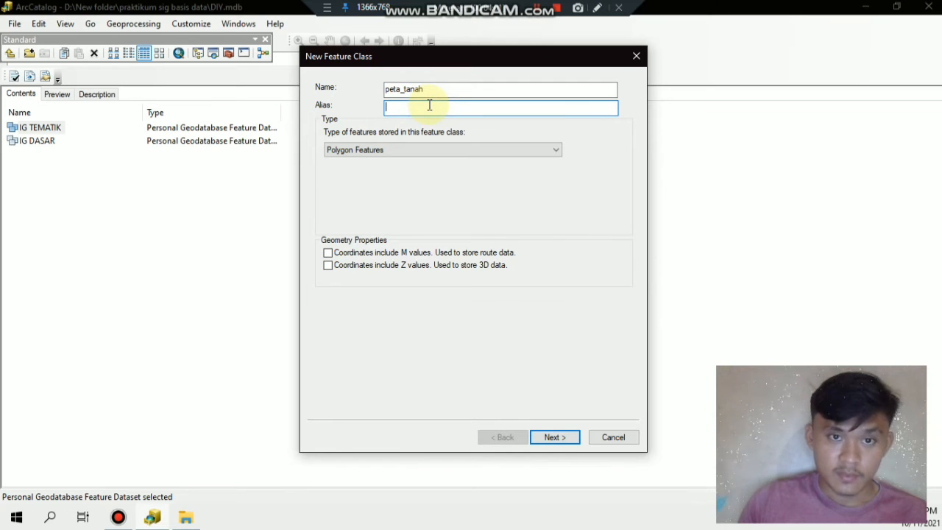
{"action": "type", "text": "peta tanah"}
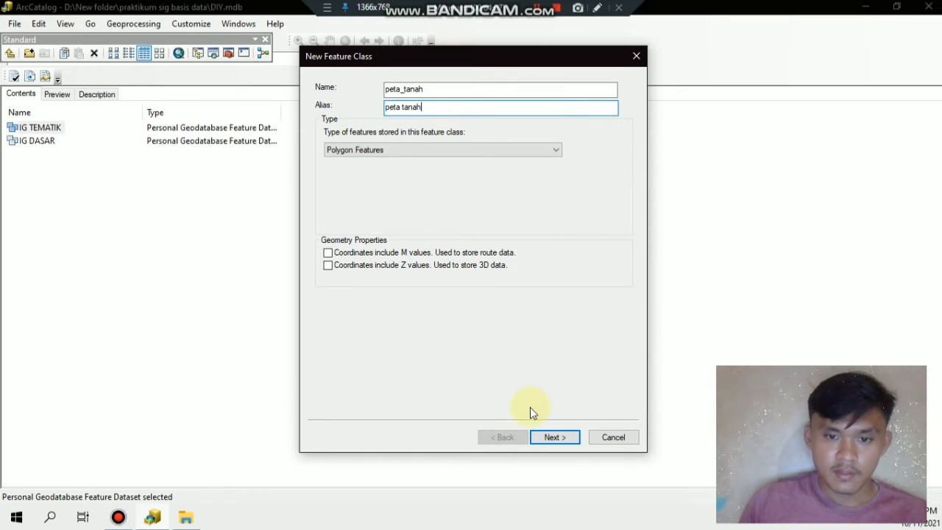
{"action": "left_click", "coordinate": [558, 437]}
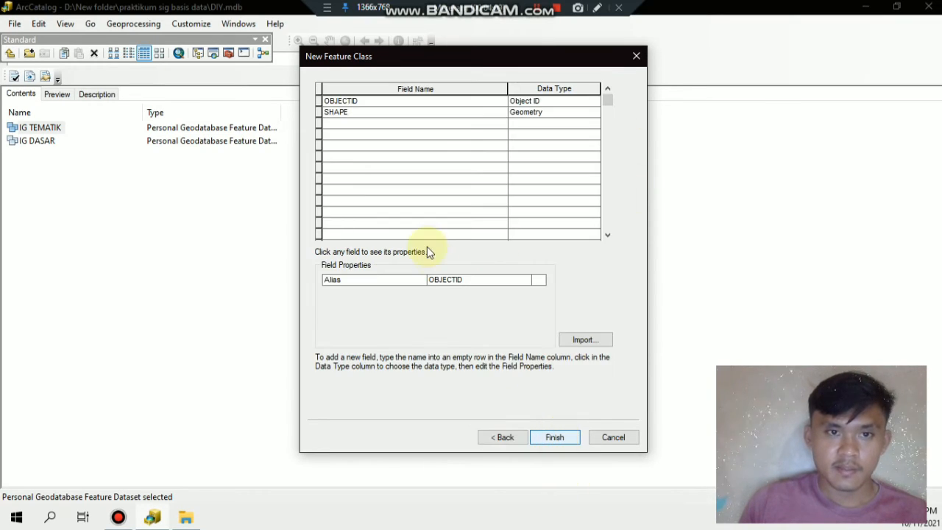
Step: Enter peta_tanah and jenis_tanah as the first two new fields of the peta_tanah feature class
{"action": "left_click", "coordinate": [347, 124]}
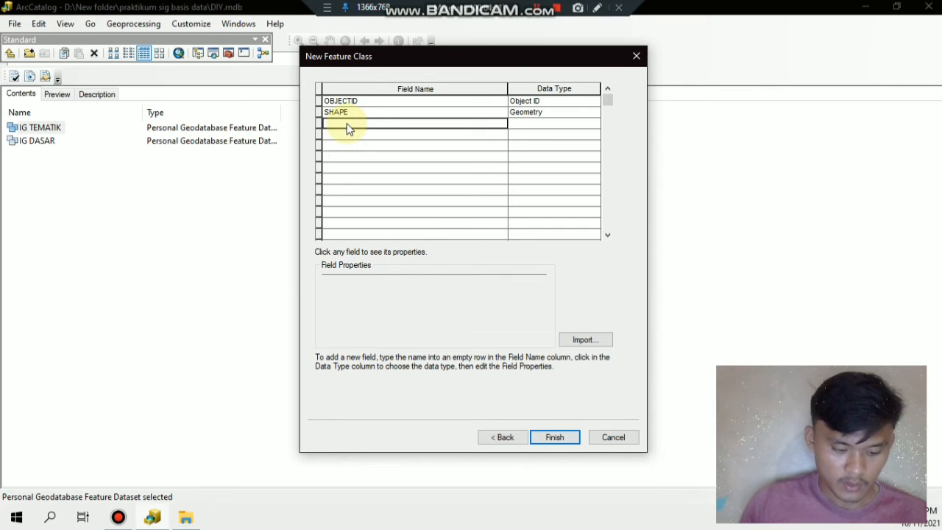
{"action": "type", "text": "peta"}
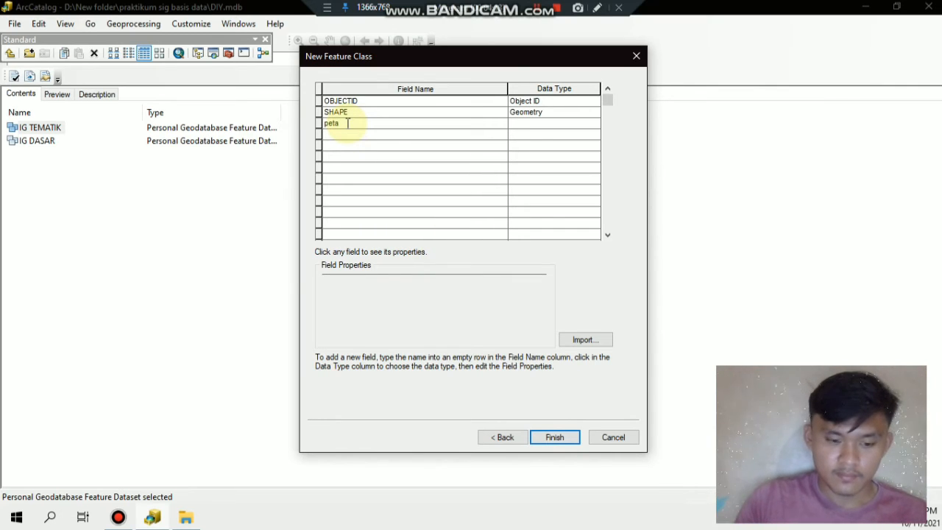
{"action": "type", "text": "_tanah"}
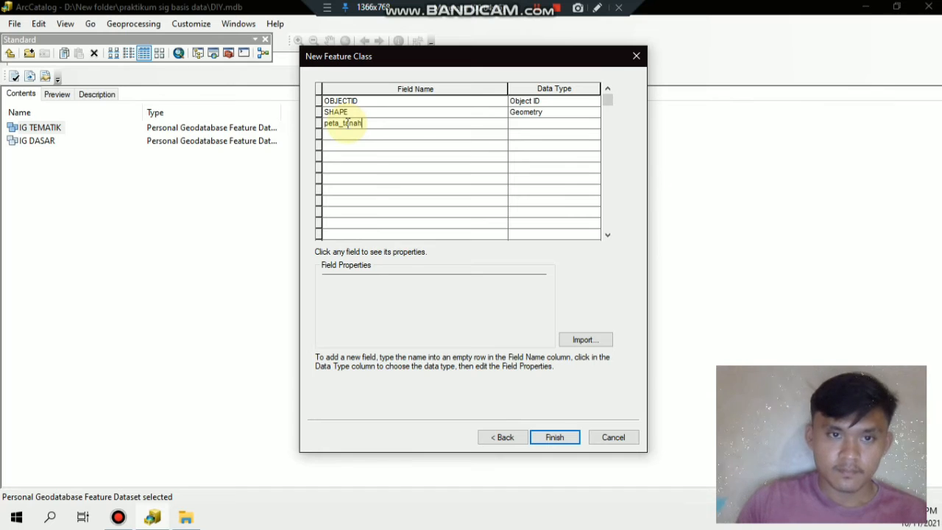
{"action": "left_click", "coordinate": [346, 137]}
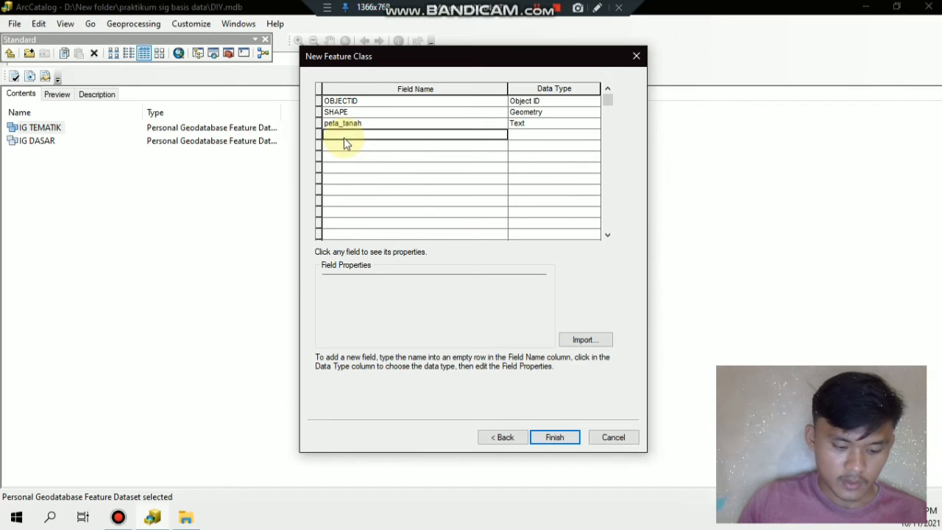
{"action": "type", "text": "jenis_tanah"}
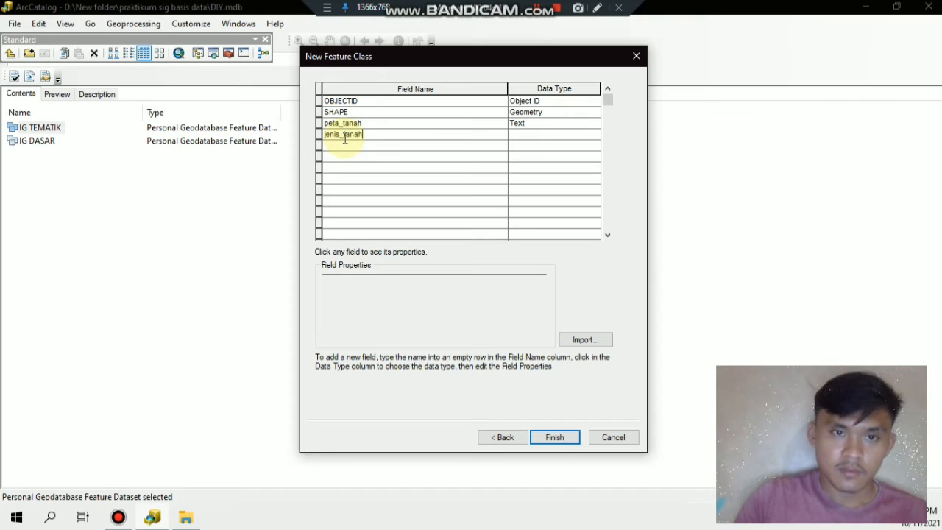
Step: Add a field named keterangan_tanah below jenis_tanah, correcting the misspelled ending
{"action": "left_click", "coordinate": [344, 144]}
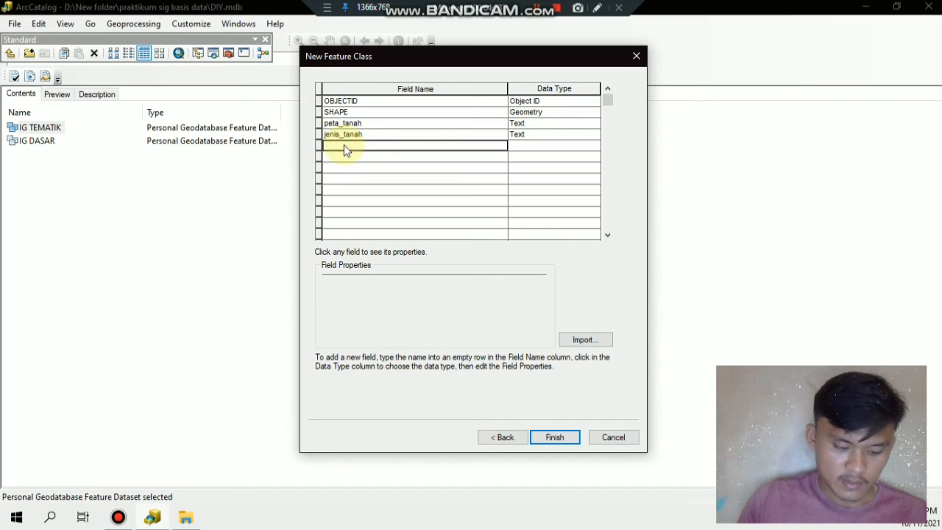
{"action": "type", "text": "keterangan"}
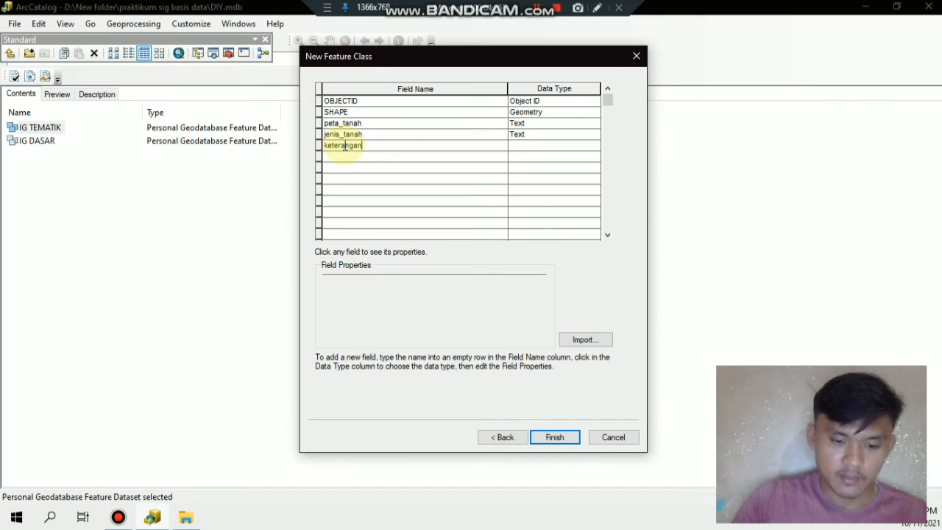
{"action": "type", "text": "_taah"}
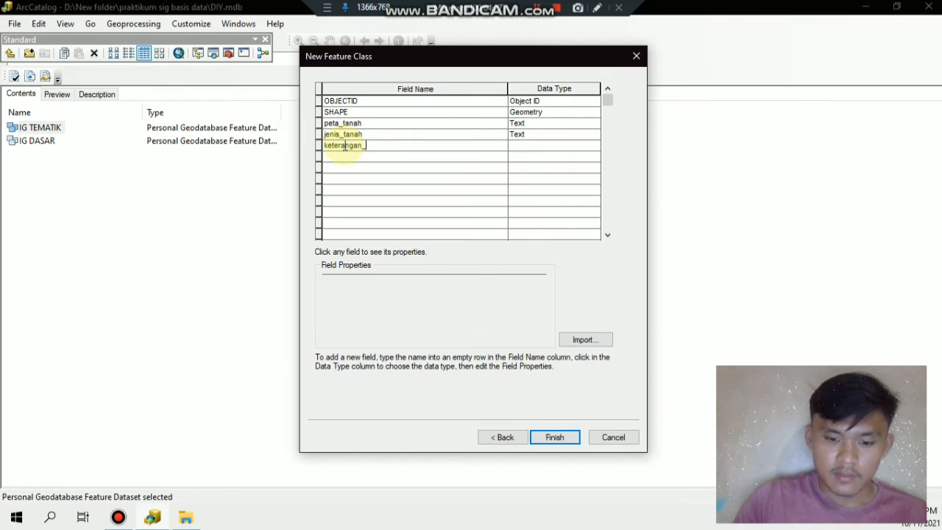
{"action": "key", "text": "BackSpace"}
{"action": "key", "text": "BackSpace"}
{"action": "type", "text": "nah"}
Step: Enter skor_tanah as the field name below keterangan_tanah, removing the stray letter before the underscore
{"action": "left_click", "coordinate": [344, 157]}
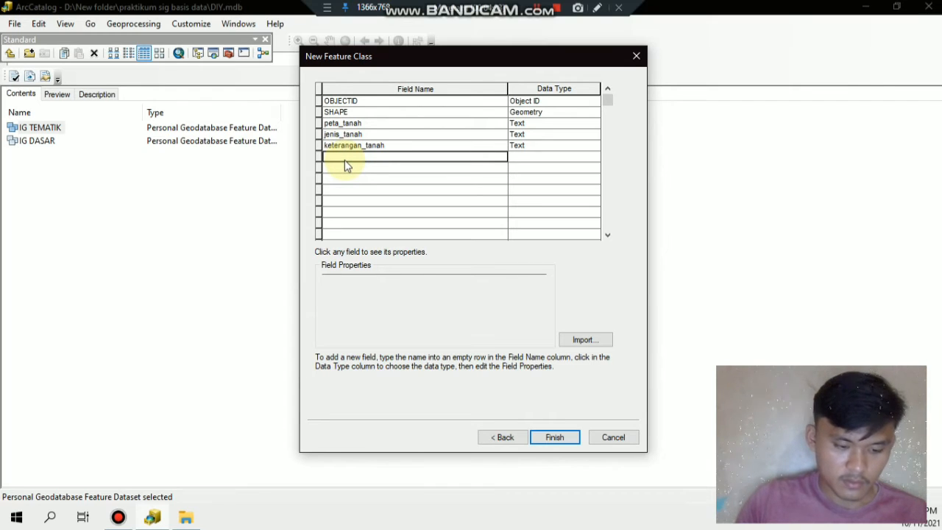
{"action": "type", "text": "skorP_tanah"}
{"action": "key", "text": "BackSpace"}
{"action": "key", "text": "BackSpace"}
{"action": "key", "text": "BackSpace"}
{"action": "key", "text": "BackSpace"}
{"action": "key", "text": "BackSpace"}
{"action": "key", "text": "BackSpace"}
{"action": "key", "text": "BackSpace"}
{"action": "type", "text": "_tanah"}
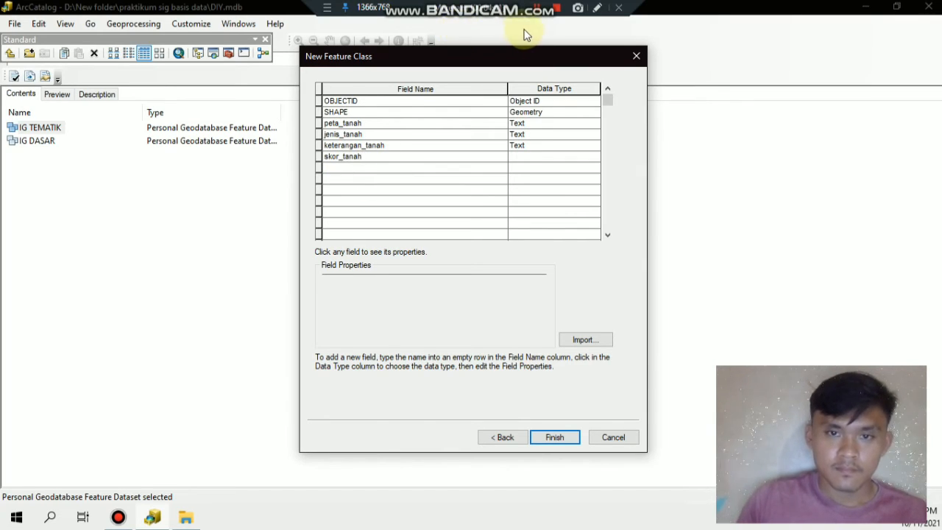
Step: Set the data type of skor_tanah to Short Integer and finish creating the peta_tanah feature class
{"action": "left_click", "coordinate": [527, 158]}
{"action": "left_click", "coordinate": [527, 158]}
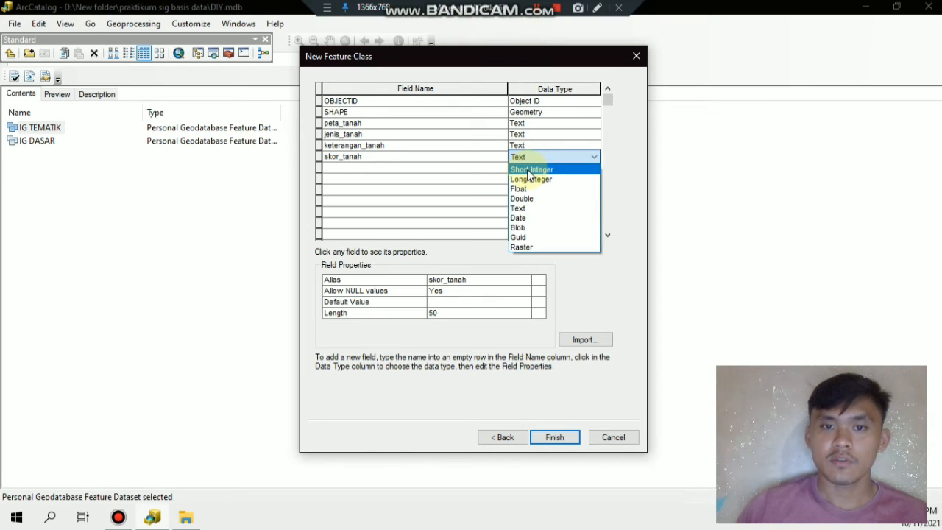
{"action": "left_click", "coordinate": [528, 171]}
{"action": "left_click", "coordinate": [559, 439]}
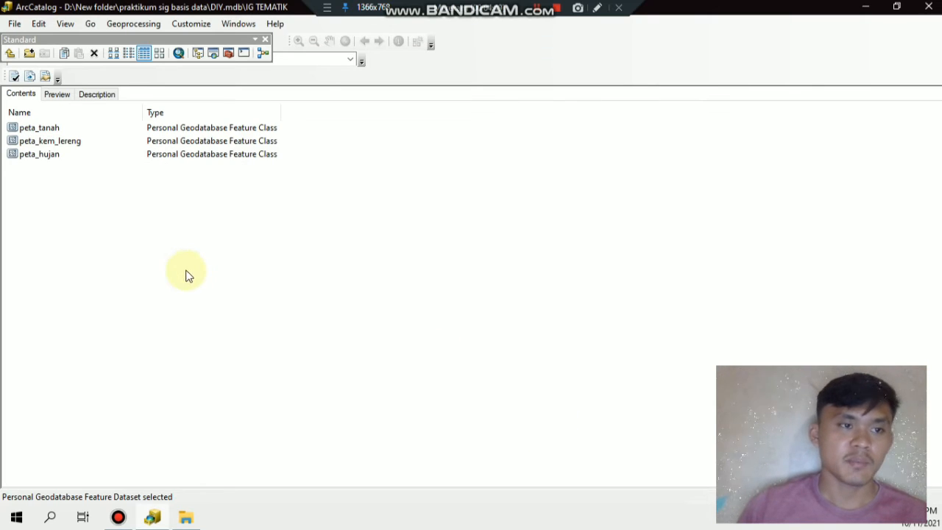
Step: Return to the DIY.mdb level and open the IG DASAR feature dataset to review its feature classes
{"action": "left_click", "coordinate": [10, 53]}
{"action": "left_click", "coordinate": [35, 142]}
{"action": "double_click", "coordinate": [40, 144]}
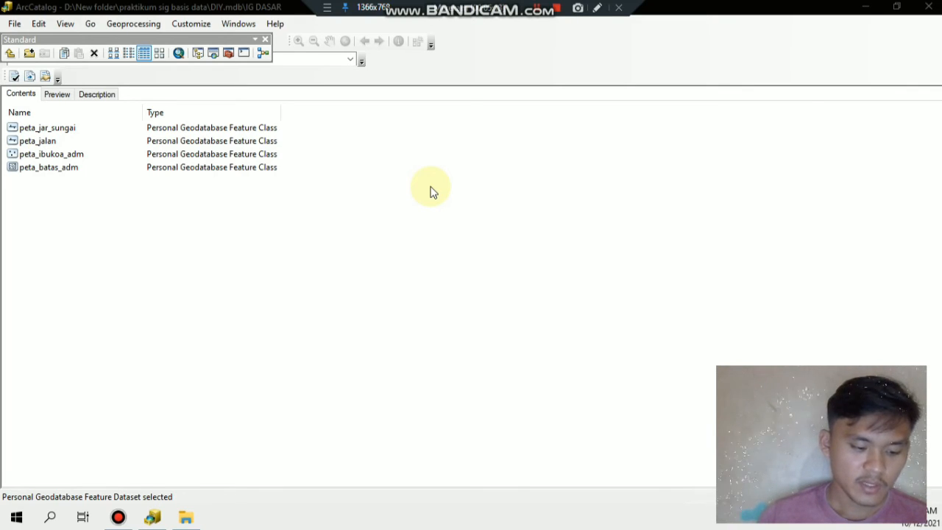
Step: Go back up to the praktikum sig basis data folder and open the database properties of DIY.mdb
{"action": "left_click", "coordinate": [10, 53]}
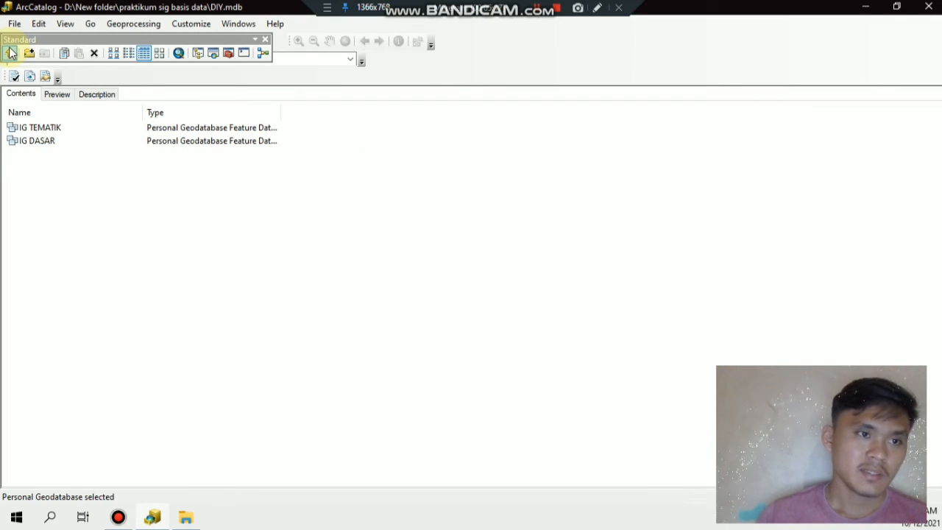
{"action": "left_click", "coordinate": [10, 54]}
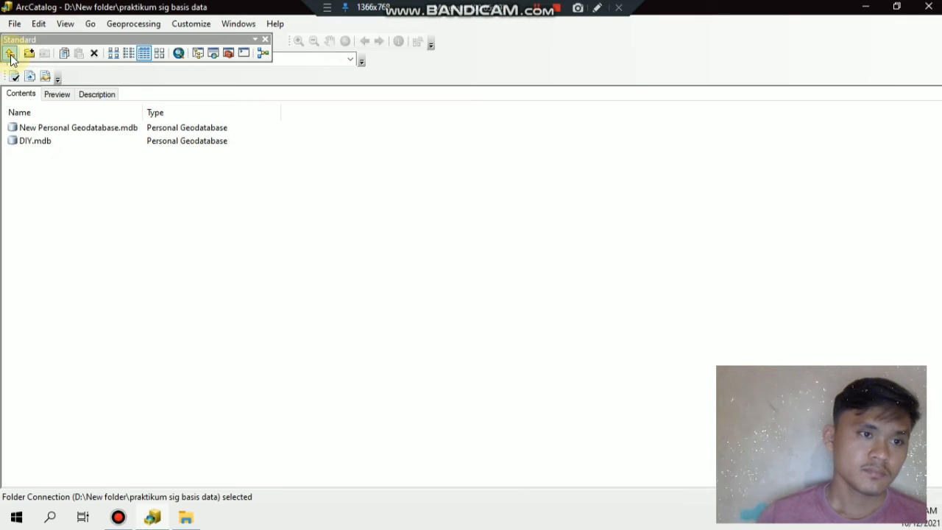
{"action": "double_click", "coordinate": [25, 143]}
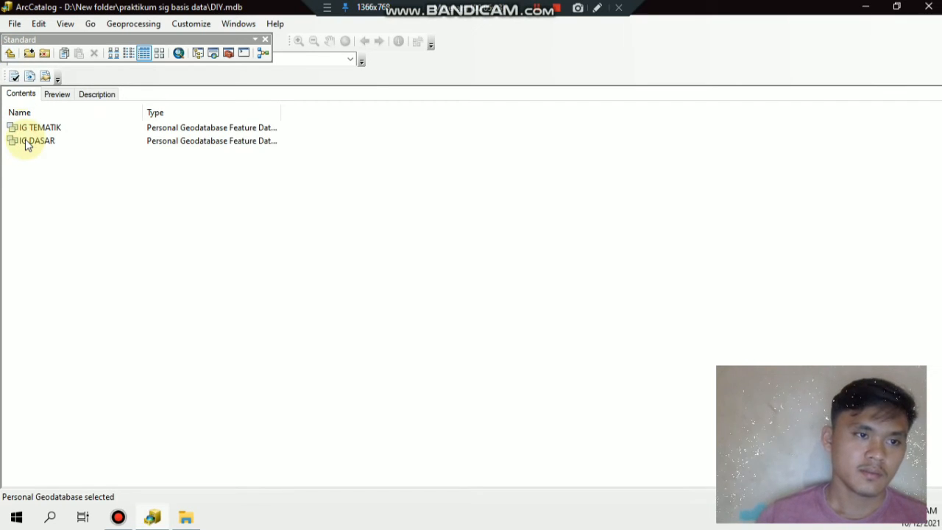
{"action": "left_click", "coordinate": [10, 55]}
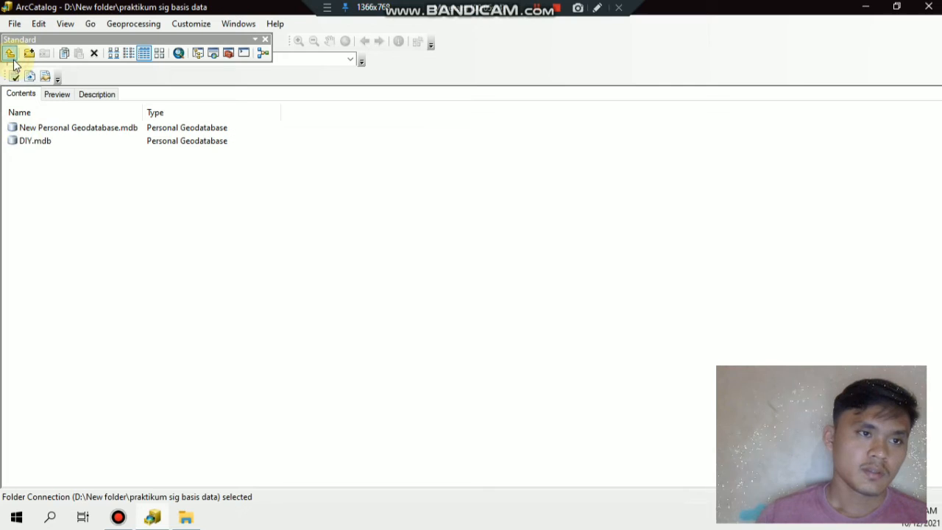
{"action": "right_click", "coordinate": [27, 143]}
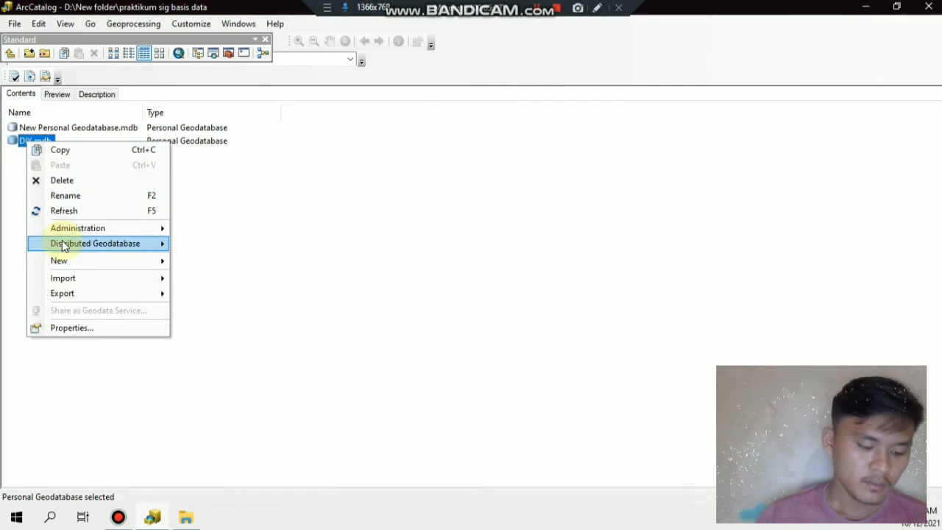
{"action": "mouse_move", "coordinate": [62, 245]}
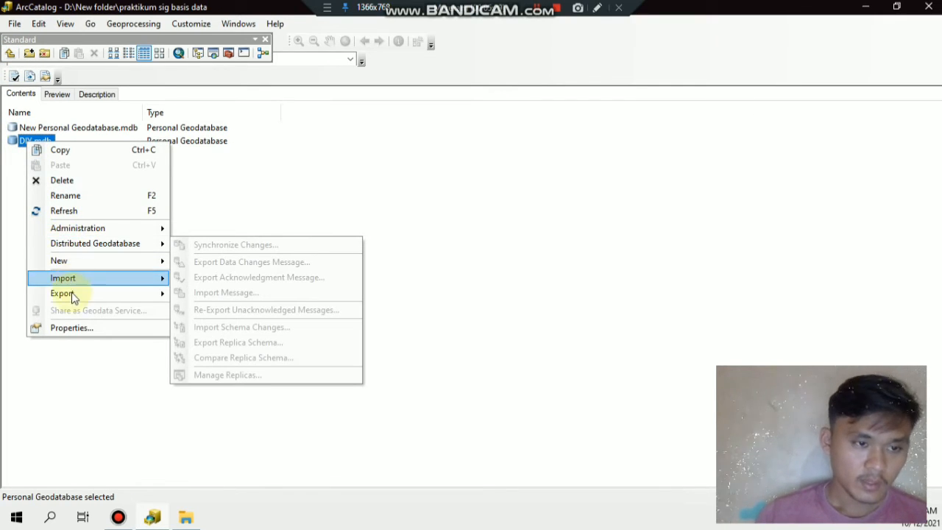
{"action": "left_click", "coordinate": [73, 327]}
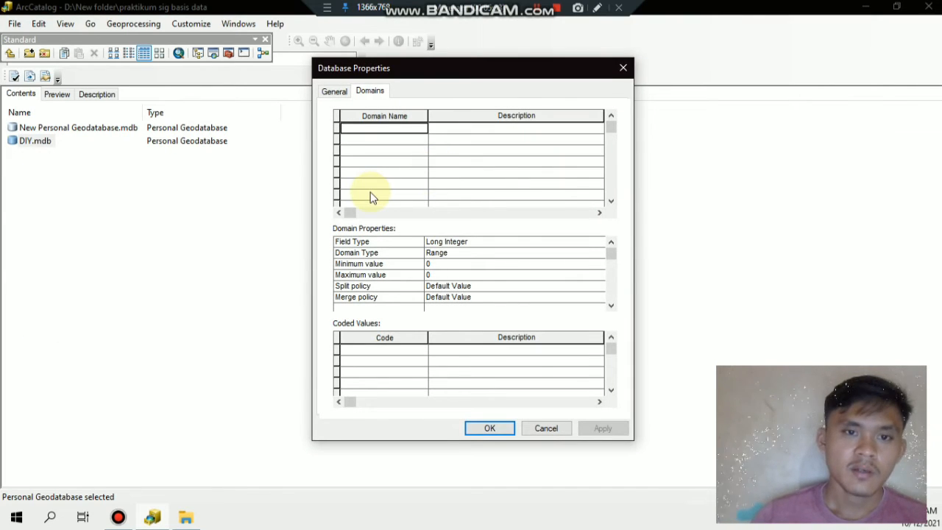
Step: Examine the empty domain list and the code and description columns of the coded values table for DIY.mdb
{"action": "left_click", "coordinate": [380, 138]}
{"action": "scroll", "coordinate": [446, 272], "scroll_direction": "down", "scroll_amount": 2}
{"action": "scroll", "coordinate": [446, 276], "scroll_direction": "up", "scroll_amount": 2}
{"action": "scroll", "coordinate": [400, 373], "scroll_direction": "down", "scroll_amount": 2}
{"action": "left_click", "coordinate": [375, 353]}
{"action": "left_click", "coordinate": [497, 357]}
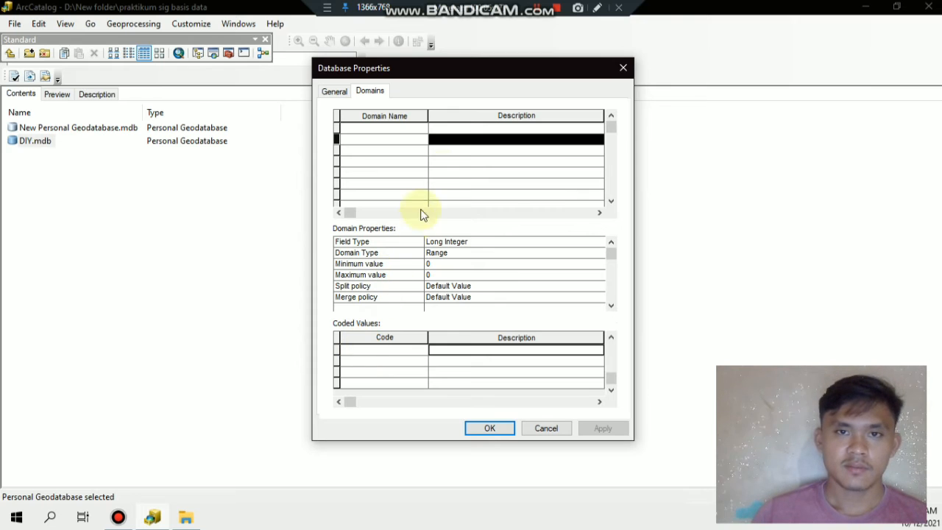
Step: Review the arahan domain of DIY.mdb, checking its field type, domain type and coded values
{"action": "left_click", "coordinate": [542, 10]}
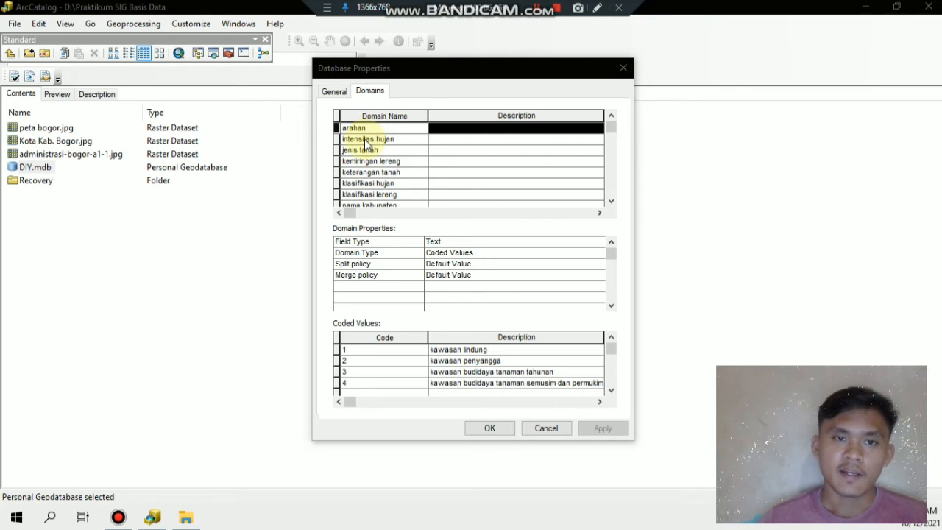
{"action": "left_click", "coordinate": [375, 128]}
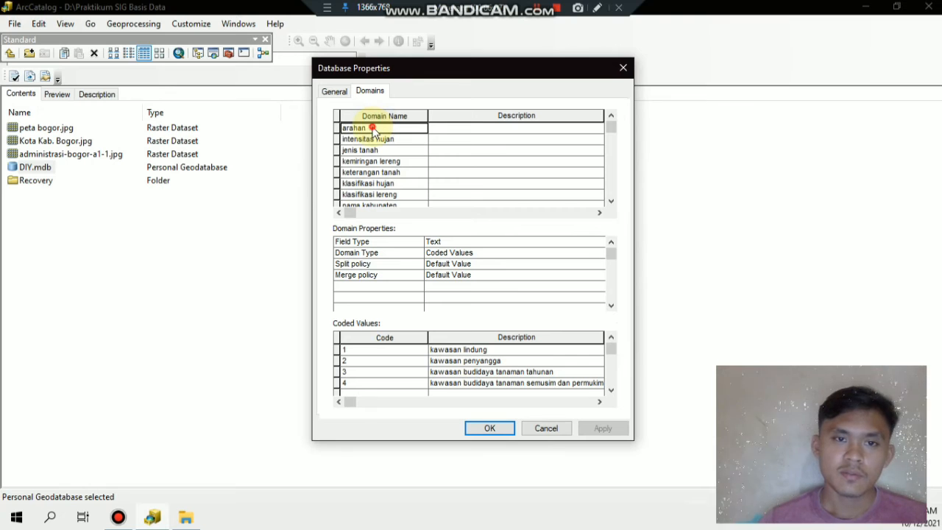
{"action": "left_click", "coordinate": [432, 241]}
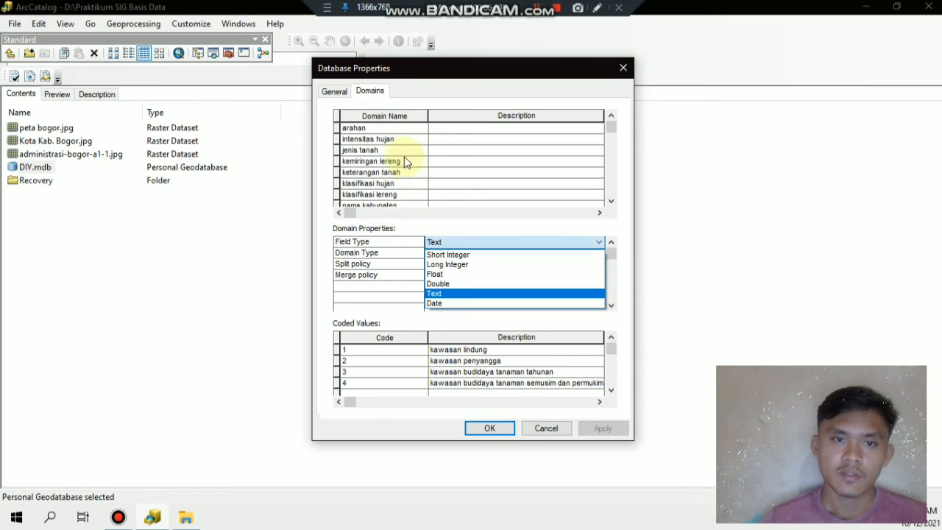
{"action": "left_click", "coordinate": [387, 120]}
{"action": "left_click", "coordinate": [384, 129]}
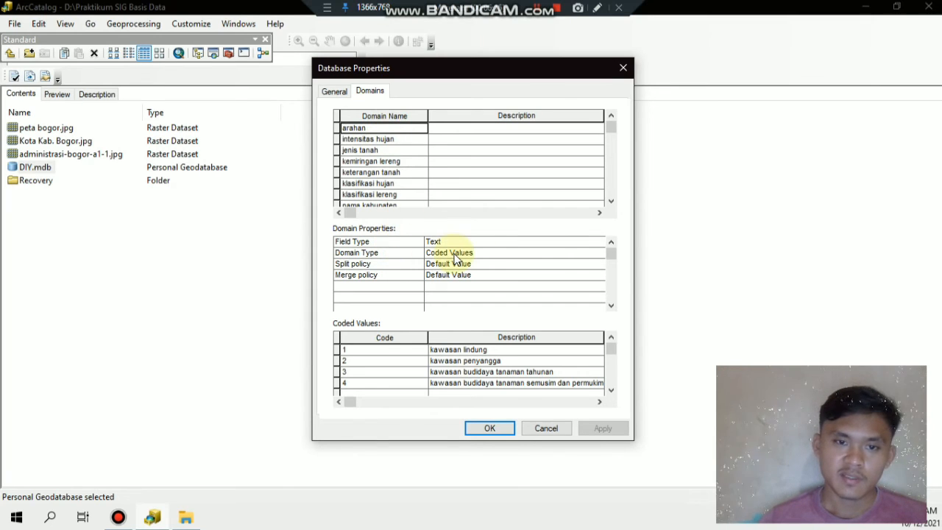
{"action": "scroll", "coordinate": [409, 360], "scroll_direction": "down", "scroll_amount": 3}
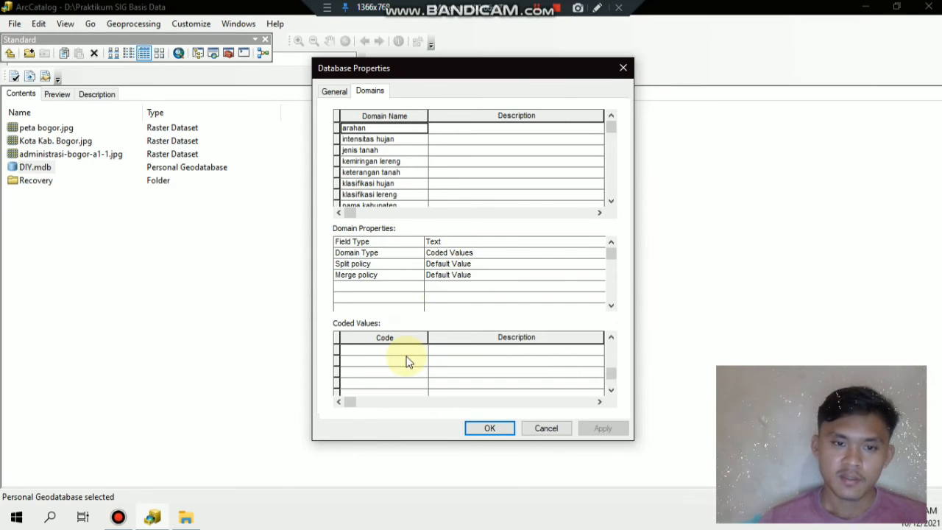
{"action": "scroll", "coordinate": [407, 358], "scroll_direction": "up", "scroll_amount": 3}
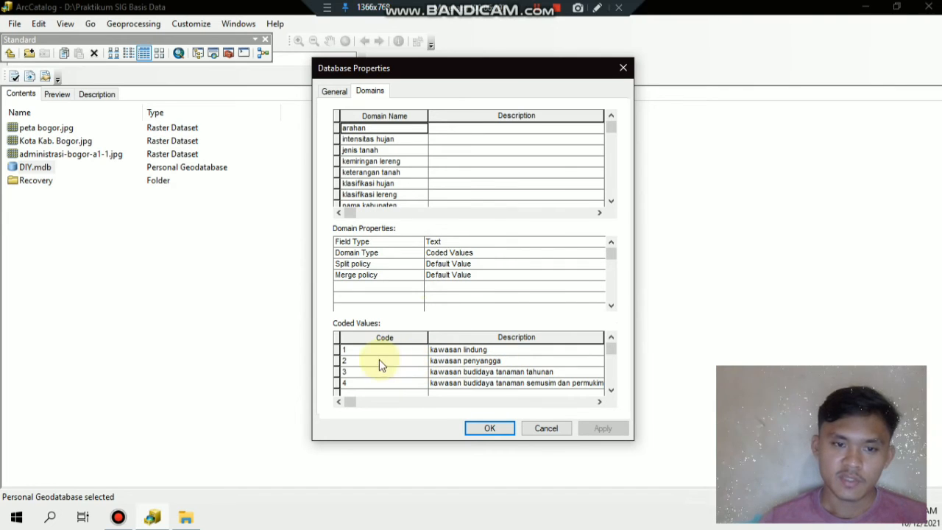
{"action": "scroll", "coordinate": [478, 372], "scroll_direction": "down", "scroll_amount": 3}
{"action": "scroll", "coordinate": [475, 372], "scroll_direction": "up", "scroll_amount": 3}
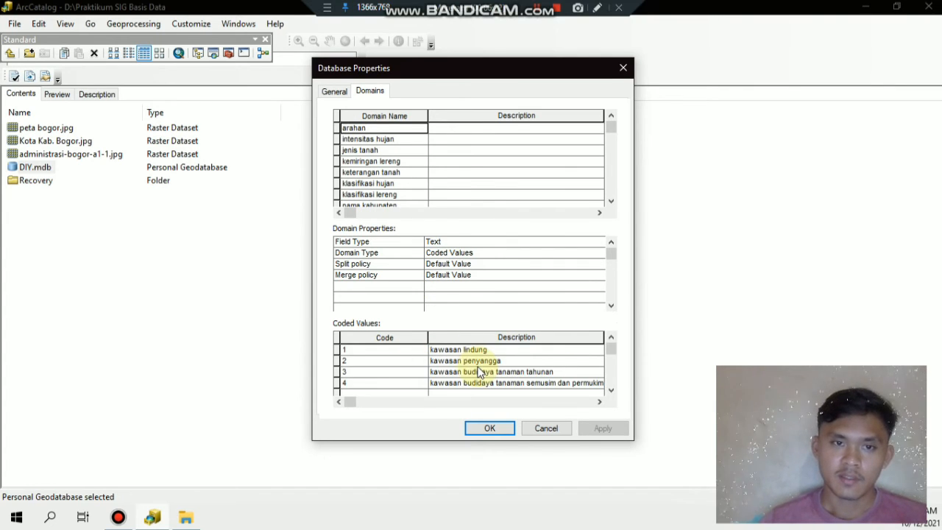
Step: Review the coded values of the remaining domains from intensitas hujan to nama kabupaten, and accept the database properties
{"action": "left_click", "coordinate": [391, 137]}
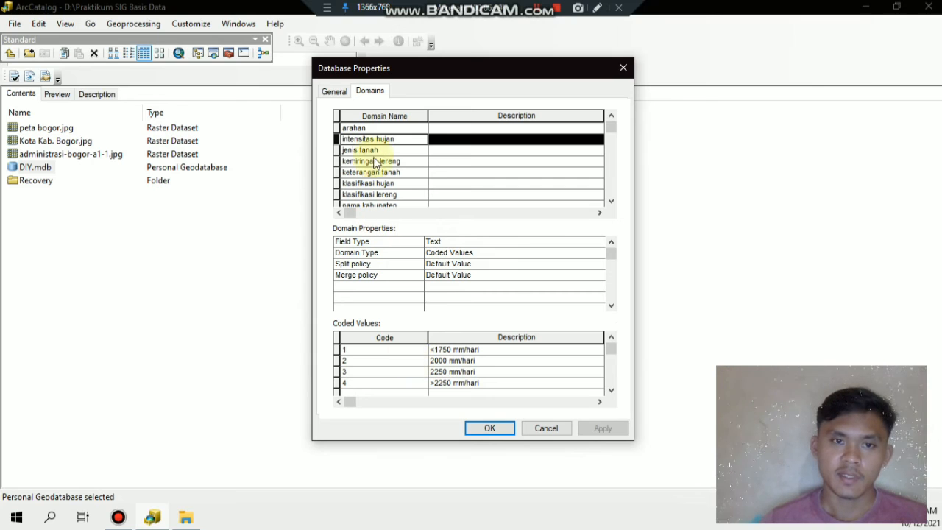
{"action": "left_click", "coordinate": [362, 149]}
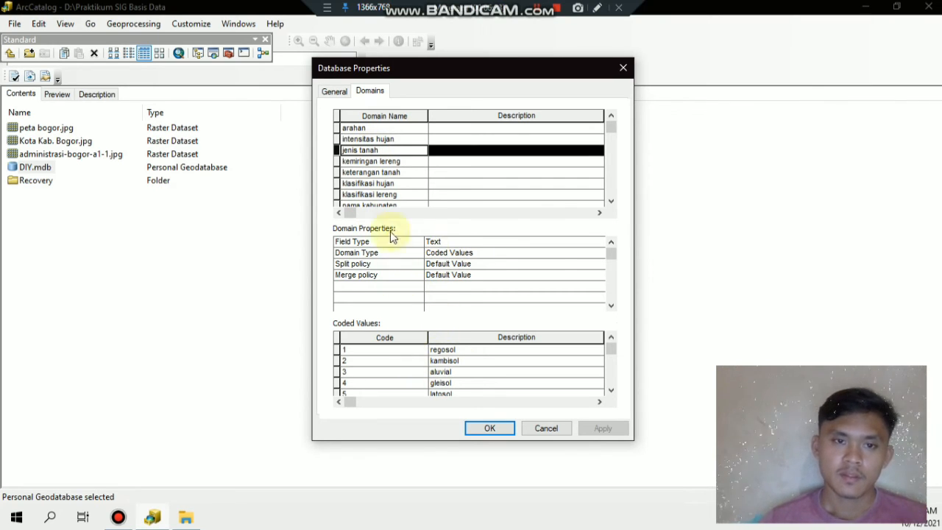
{"action": "left_click", "coordinate": [385, 161]}
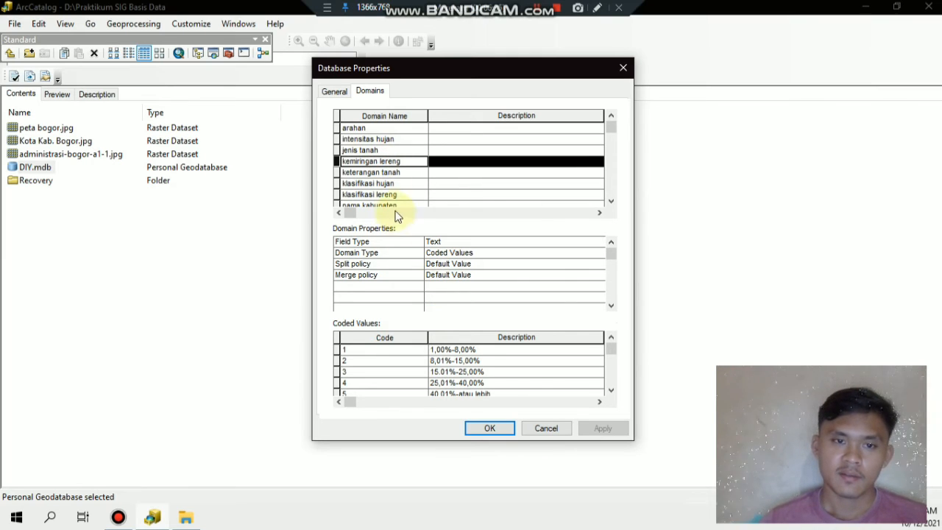
{"action": "left_click", "coordinate": [388, 173]}
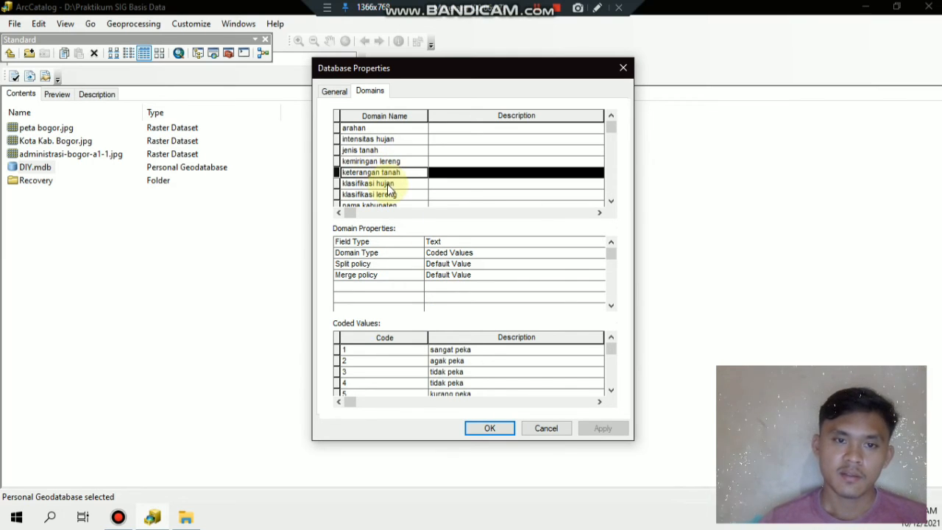
{"action": "left_click", "coordinate": [386, 184]}
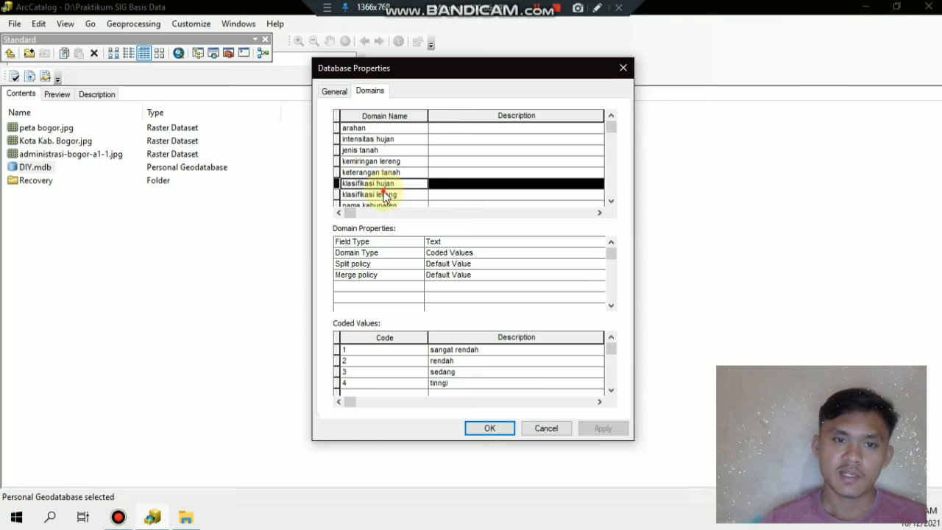
{"action": "left_click", "coordinate": [387, 193]}
{"action": "scroll", "coordinate": [385, 186], "scroll_direction": "down", "scroll_amount": 1}
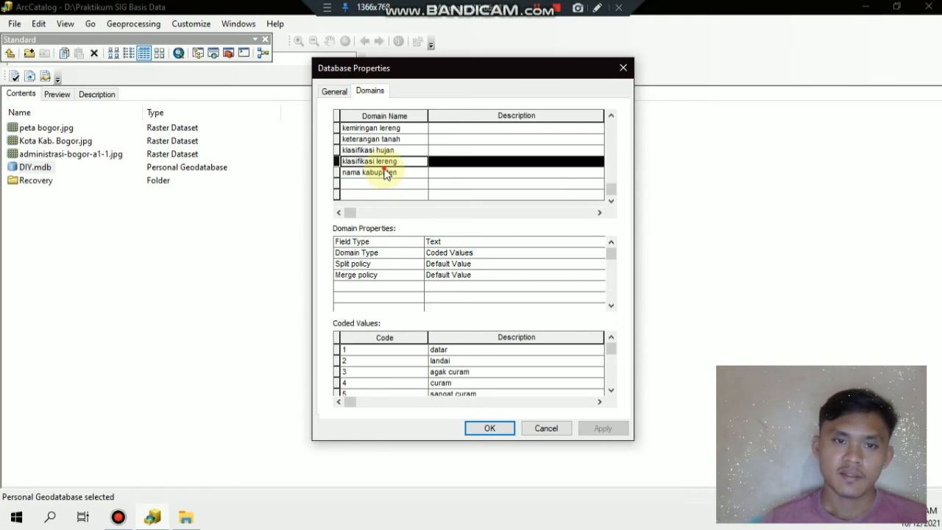
{"action": "left_click", "coordinate": [385, 173]}
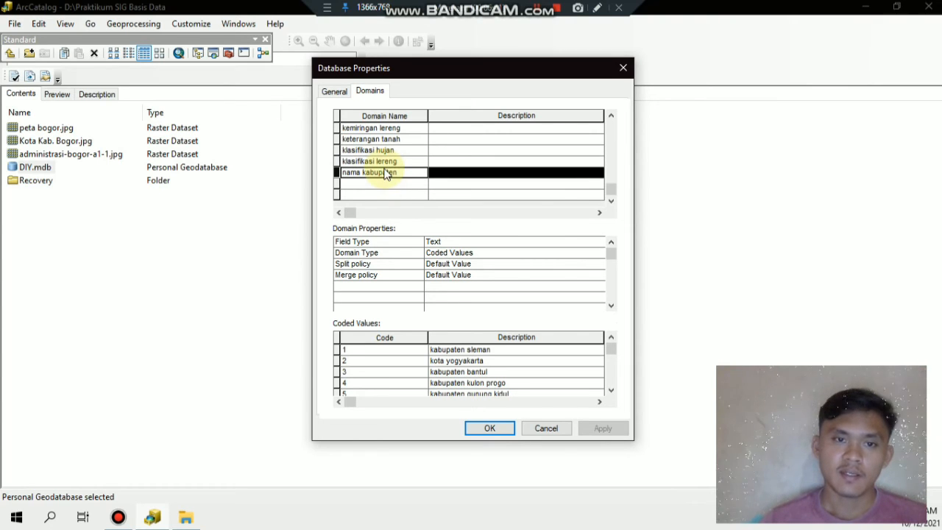
{"action": "left_click", "coordinate": [493, 426]}
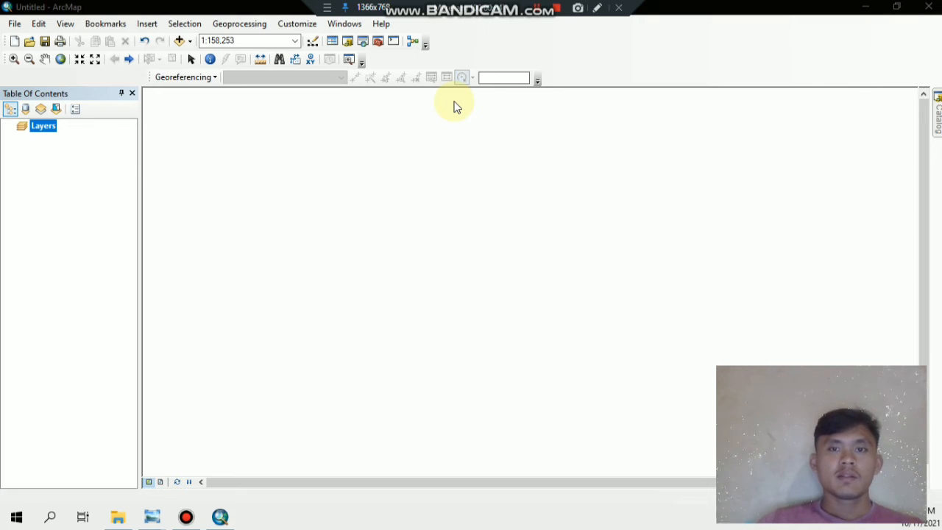
Step: Switch to ArcMap and add the raster administrasi-bogor-a1-1.jpg from the Praktikum SIG Basis Data folder to the map
{"action": "left_click", "coordinate": [180, 41]}
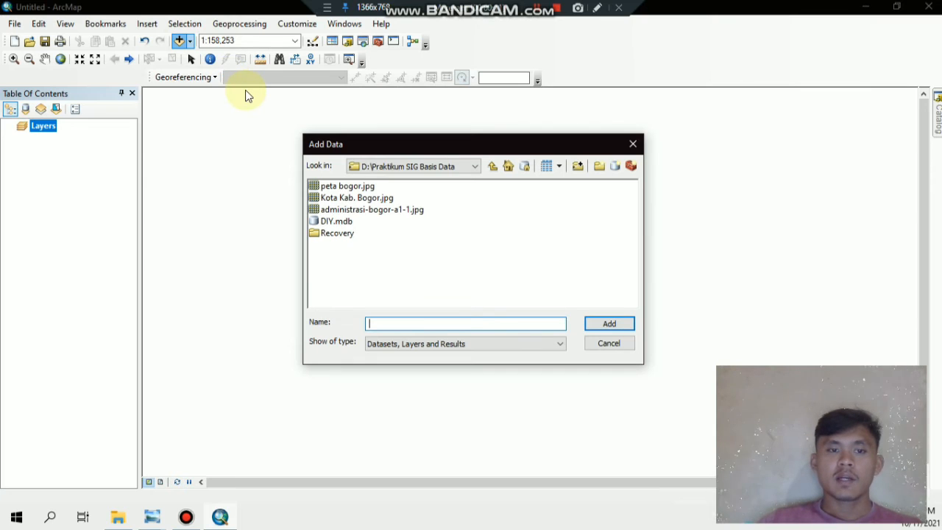
{"action": "left_click", "coordinate": [371, 208]}
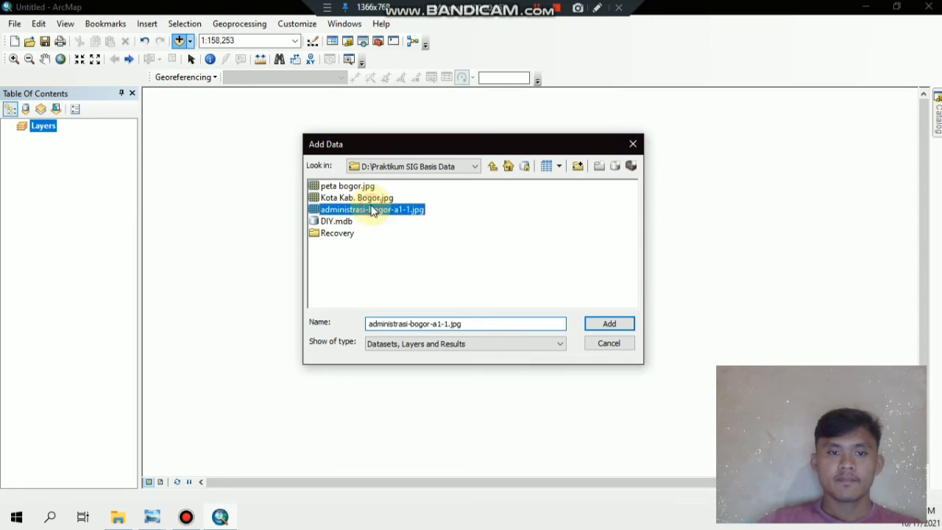
{"action": "left_click", "coordinate": [614, 327]}
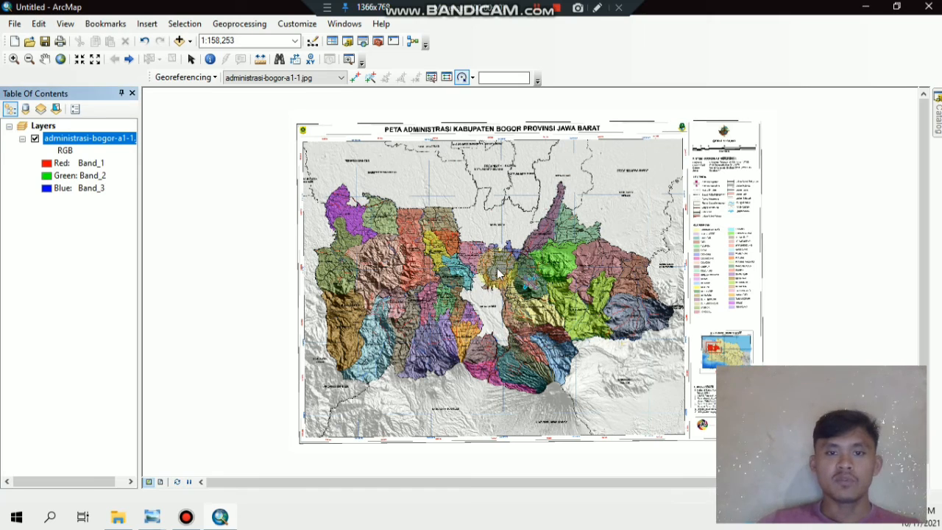
{"action": "scroll", "coordinate": [542, 224], "scroll_direction": "up", "scroll_amount": 4}
{"action": "scroll", "coordinate": [542, 225], "scroll_direction": "down", "scroll_amount": 3}
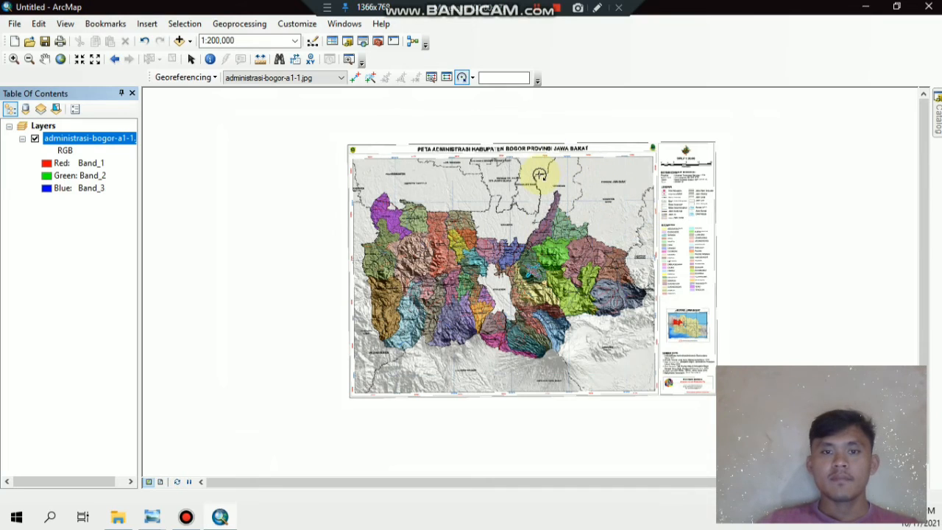
Step: Check that the Georeferencing toolbar is enabled and examine the coordinate labels and grid lines around Kecamatan Tenjo on the Bogor map
{"action": "right_click", "coordinate": [637, 65]}
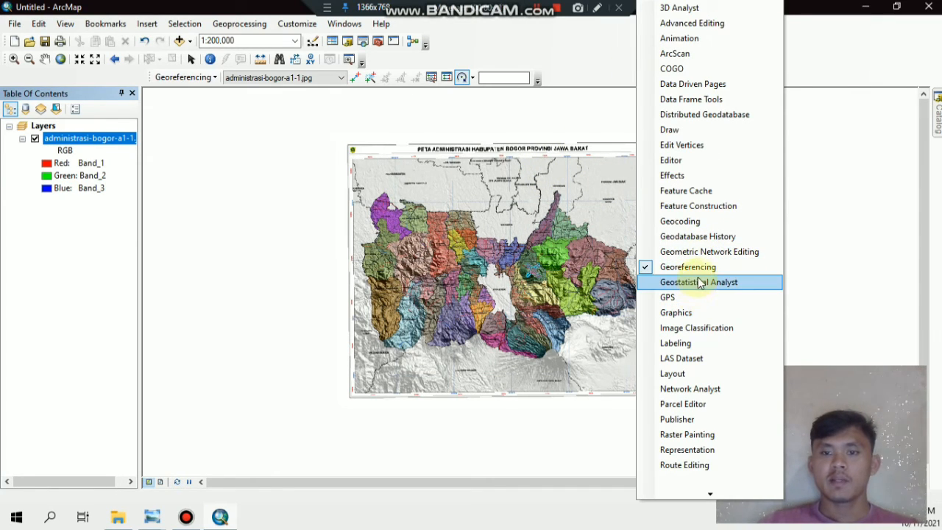
{"action": "left_click", "coordinate": [599, 73]}
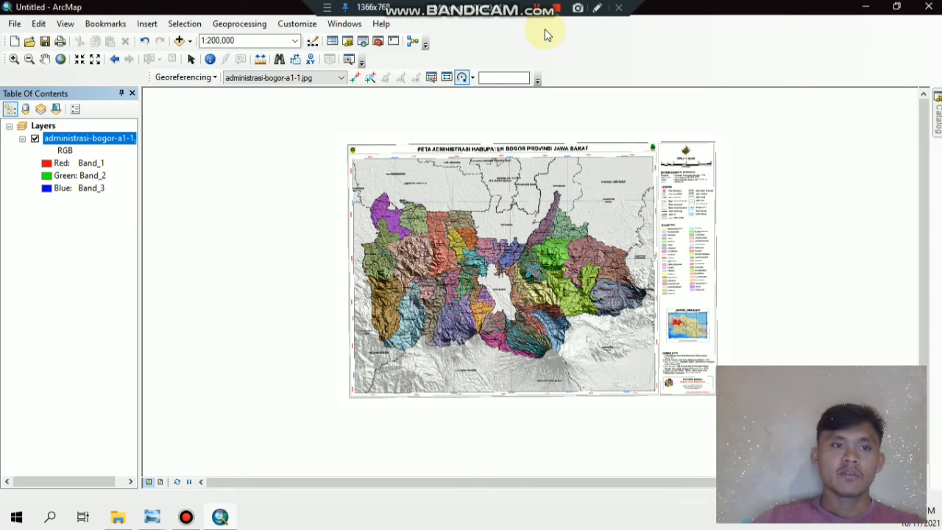
{"action": "left_click", "coordinate": [46, 61]}
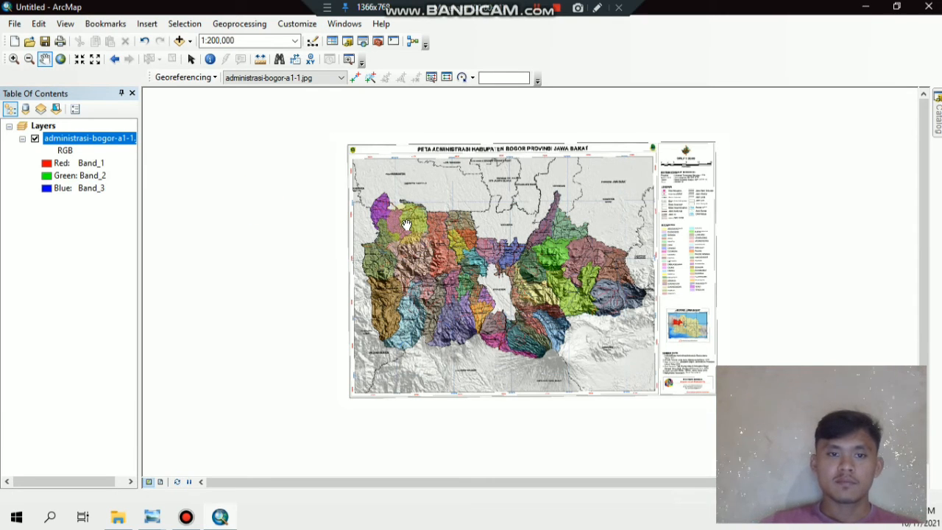
{"action": "scroll", "coordinate": [393, 219], "scroll_direction": "down", "scroll_amount": 4}
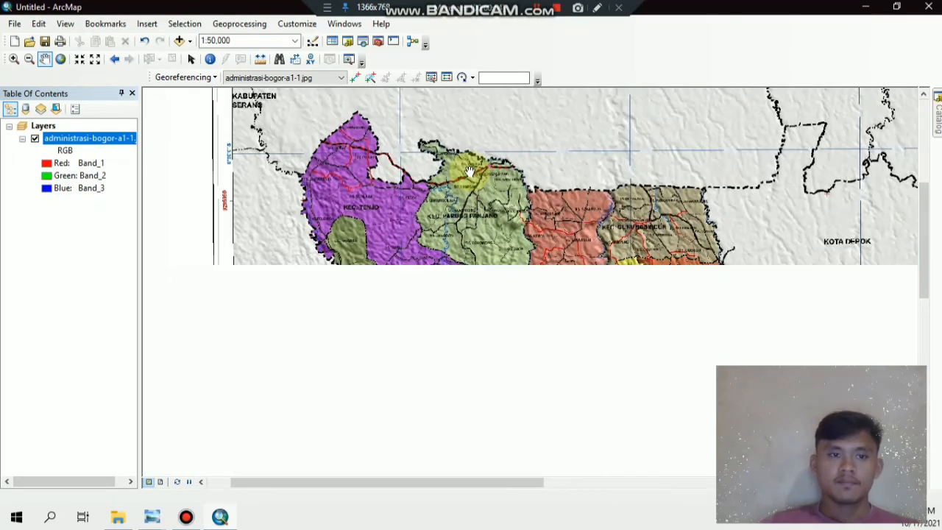
{"action": "left_click_drag", "start_coordinate": [928, 229], "coordinate": [927, 200]}
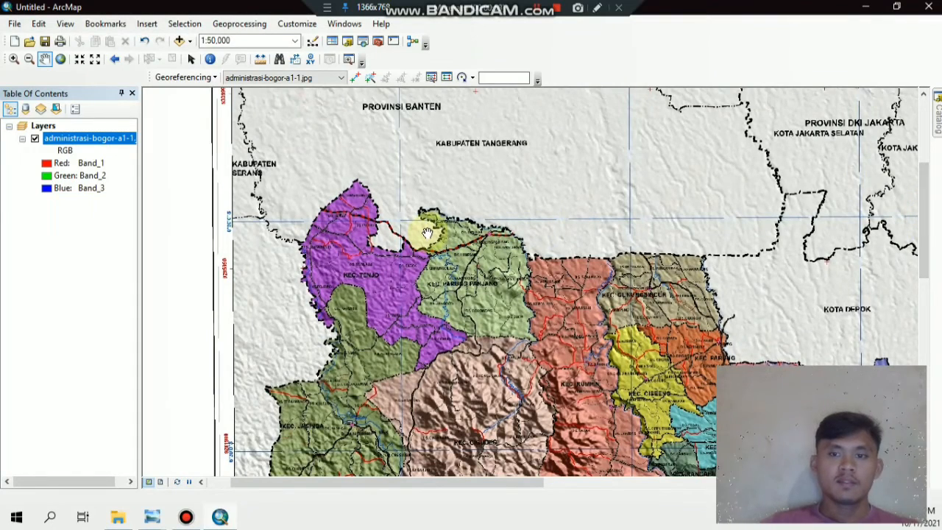
{"action": "left_click_drag", "start_coordinate": [927, 233], "coordinate": [927, 209]}
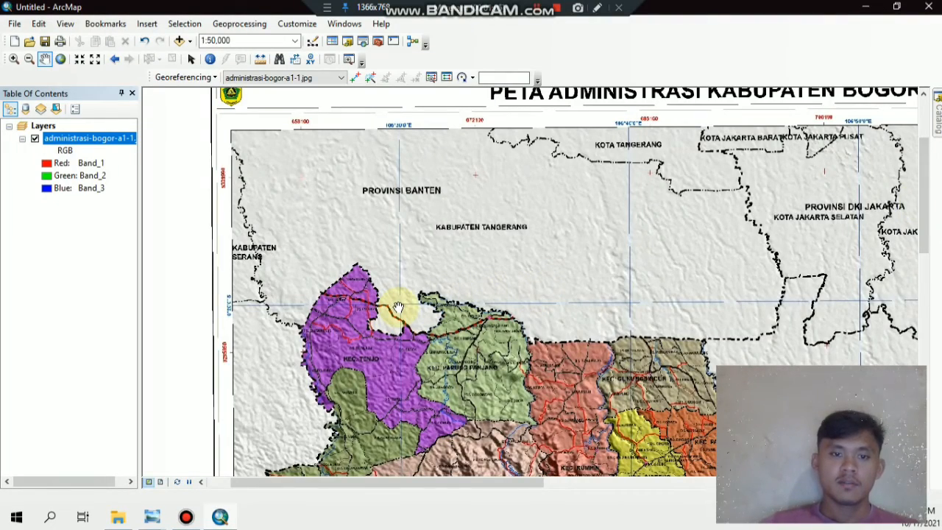
{"action": "scroll", "coordinate": [397, 308], "scroll_direction": "up", "scroll_amount": 2}
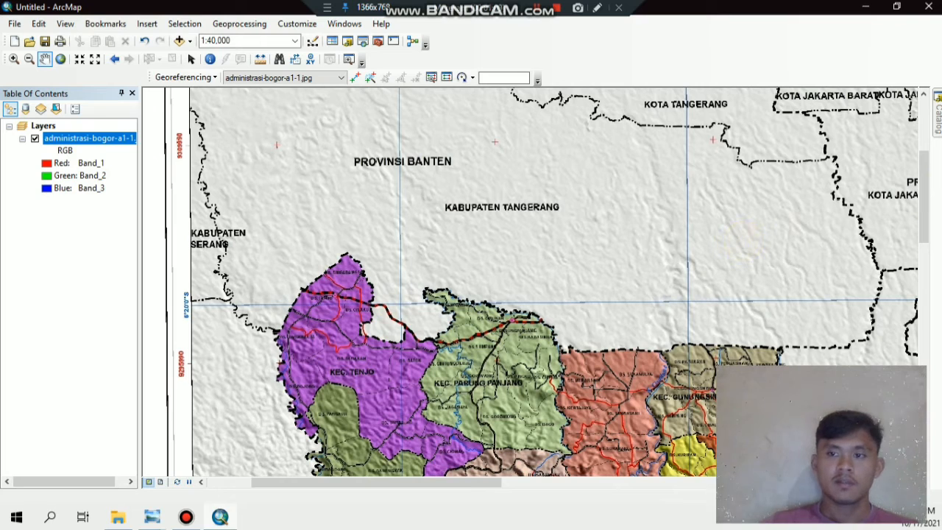
{"action": "left_click_drag", "start_coordinate": [924, 198], "coordinate": [925, 188]}
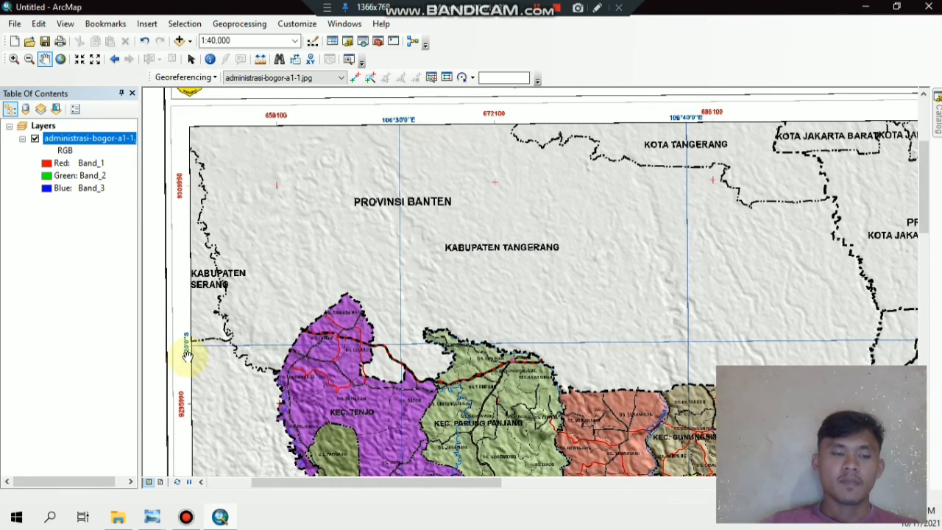
{"action": "left_click_drag", "start_coordinate": [316, 97], "coordinate": [422, 189]}
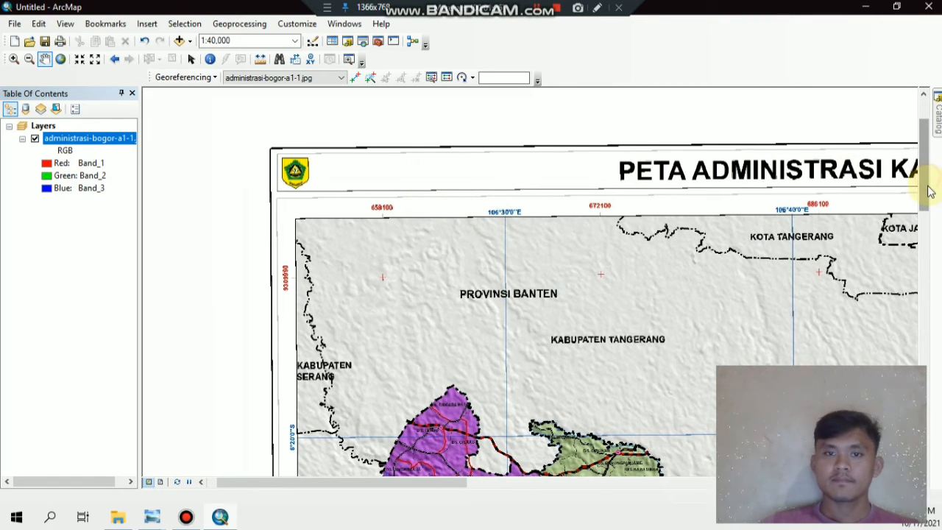
{"action": "mouse_move", "coordinate": [929, 191]}
{"action": "left_mouse_down"}
{"action": "mouse_move", "coordinate": [928, 228]}
{"action": "mouse_move", "coordinate": [922, 204]}
{"action": "left_mouse_up"}
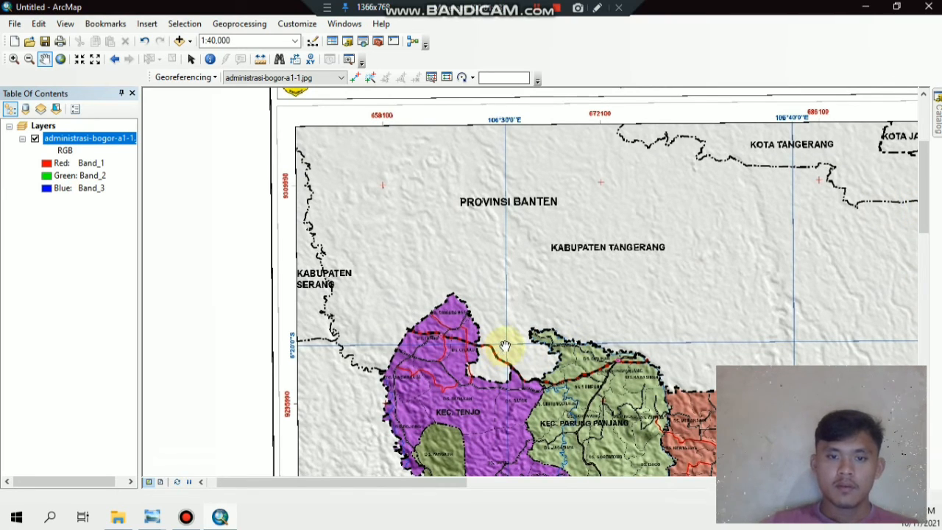
Step: Place a control point on the grid crossing at 106°30'0"E and 6°20'0"S, and open its DMS longitude and latitude entry
{"action": "left_click", "coordinate": [355, 78]}
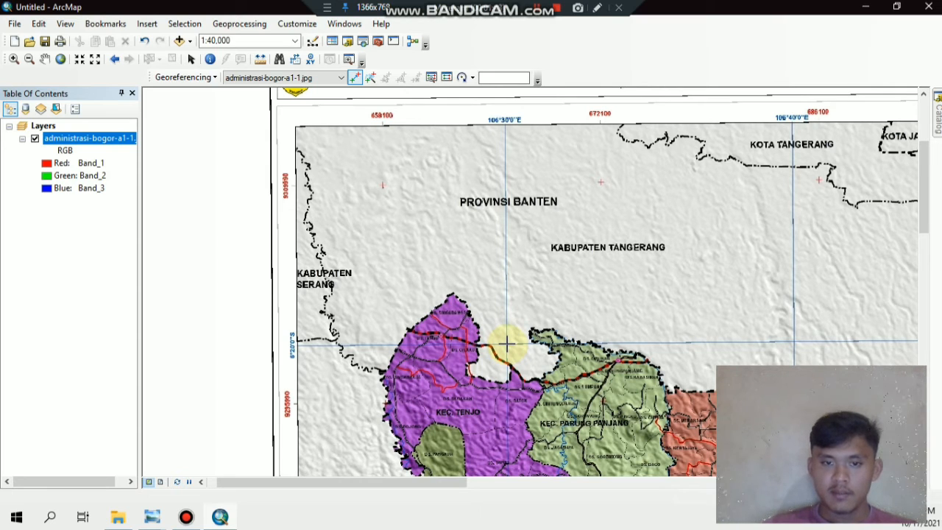
{"action": "left_click", "coordinate": [506, 343]}
{"action": "right_click", "coordinate": [506, 344]}
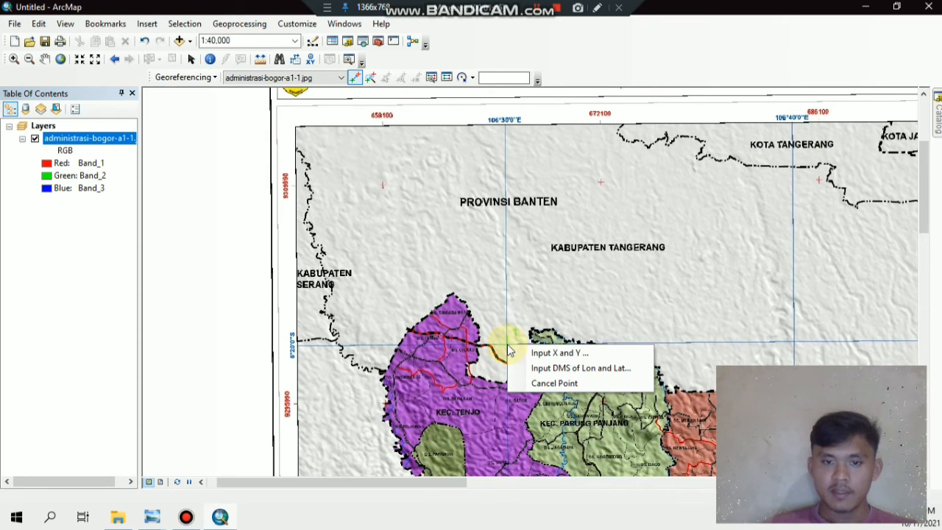
{"action": "left_click", "coordinate": [541, 366]}
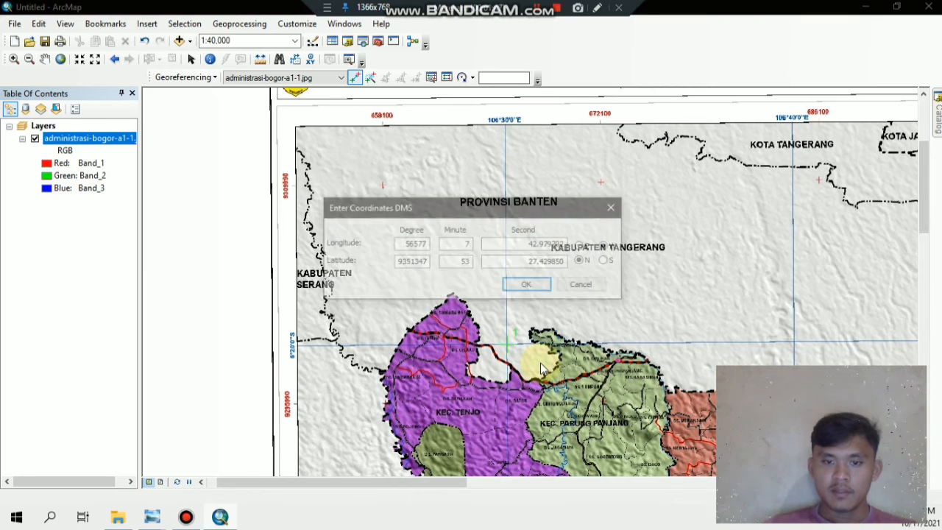
Step: Set the first control point's longitude to 106 degrees, 30 minutes, 0 seconds East
{"action": "left_click", "coordinate": [426, 243]}
{"action": "key", "text": "BackSpace"}
{"action": "key", "text": "BackSpace"}
{"action": "key", "text": "BackSpace"}
{"action": "key", "text": "BackSpace"}
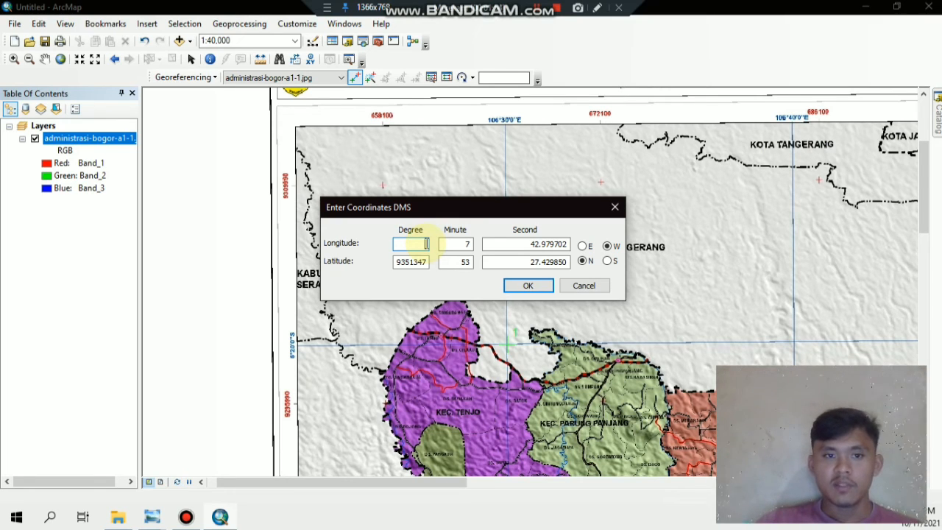
{"action": "type", "text": "106"}
{"action": "left_click", "coordinate": [457, 242]}
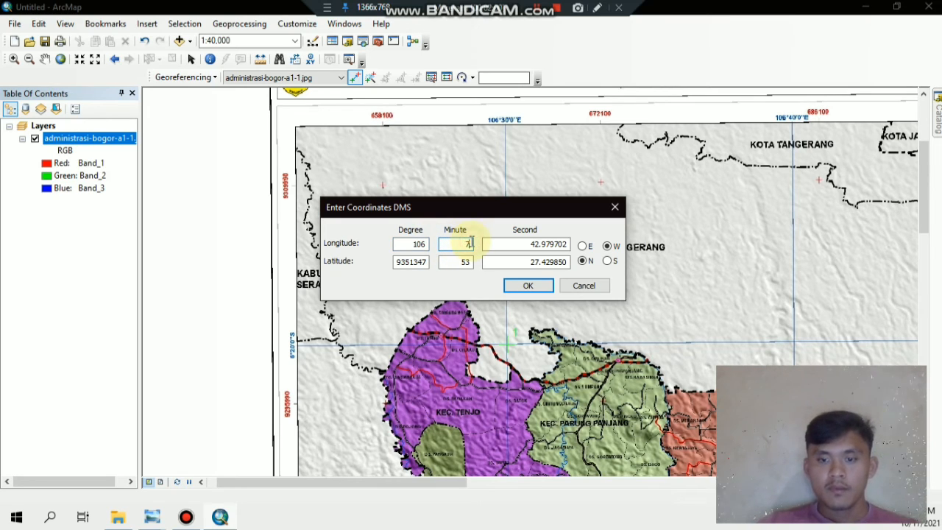
{"action": "type", "text": "30"}
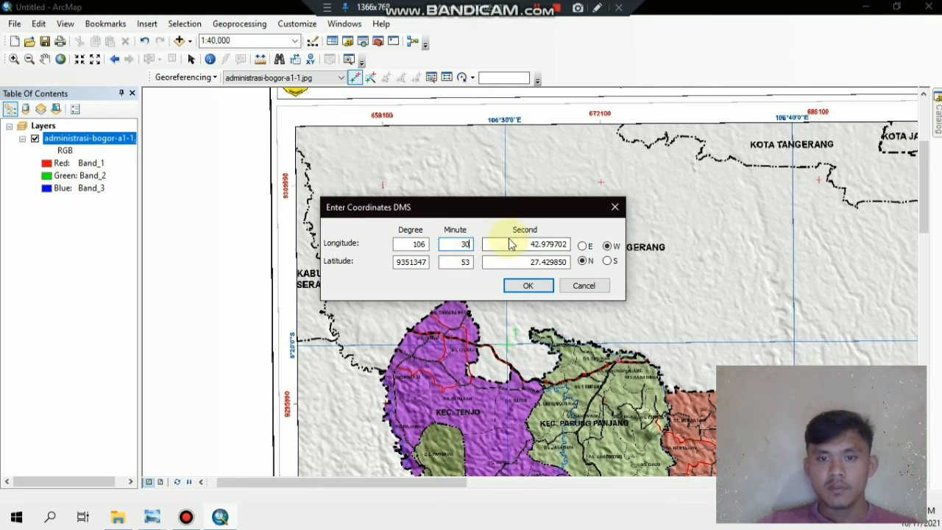
{"action": "left_click", "coordinate": [568, 244]}
{"action": "key", "text": "BackSpace"}
{"action": "key", "text": "BackSpace"}
{"action": "key", "text": "BackSpace"}
{"action": "key", "text": "BackSpace"}
{"action": "key", "text": "BackSpace"}
{"action": "key", "text": "BackSpace"}
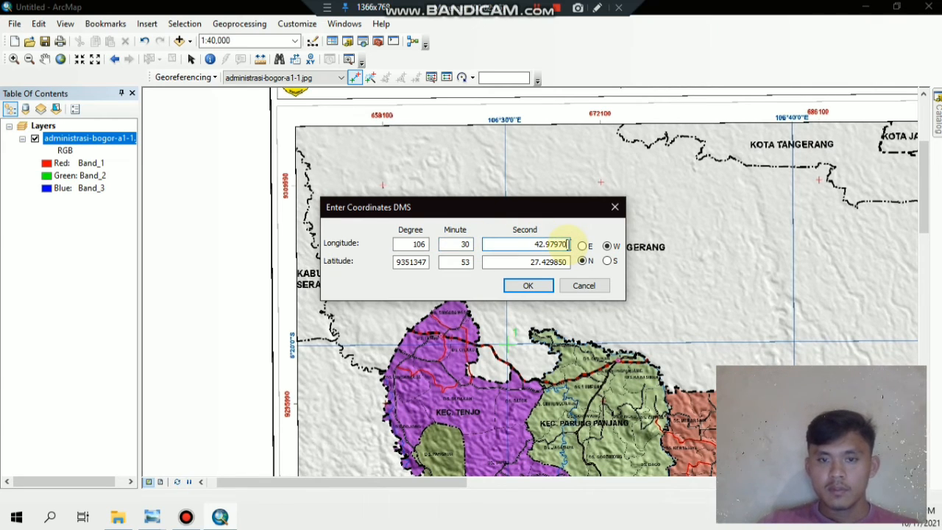
{"action": "type", "text": "0"}
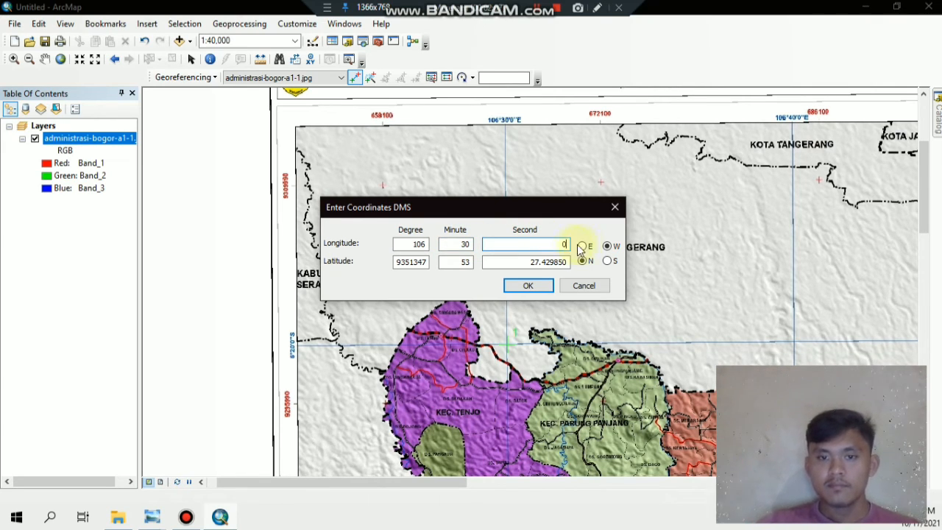
{"action": "left_click", "coordinate": [583, 247]}
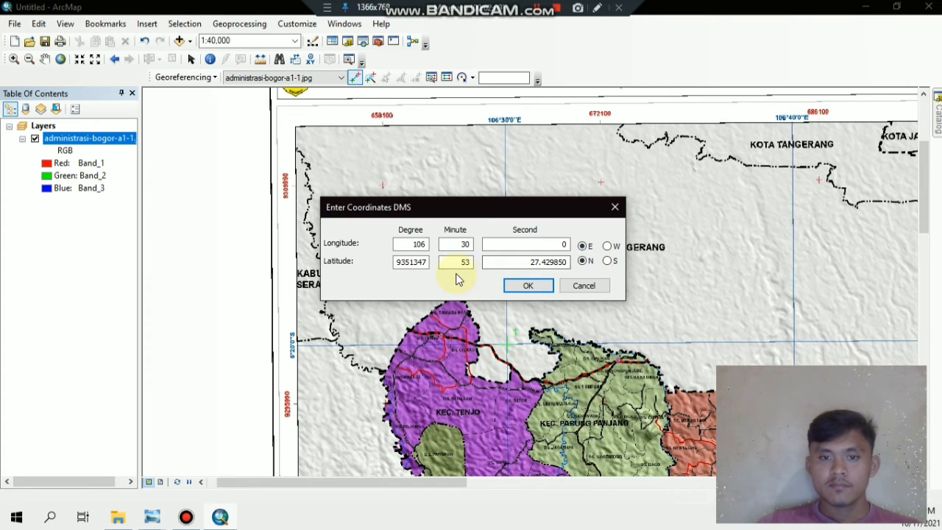
Step: Set the first control point's latitude to 6 degrees, 20 minutes, 0 seconds South and accept the coordinates
{"action": "left_click", "coordinate": [428, 261]}
{"action": "key", "text": "BackSpace"}
{"action": "key", "text": "BackSpace"}
{"action": "key", "text": "BackSpace"}
{"action": "key", "text": "BackSpace"}
{"action": "key", "text": "BackSpace"}
{"action": "key", "text": "BackSpace"}
{"action": "key", "text": "BackSpace"}
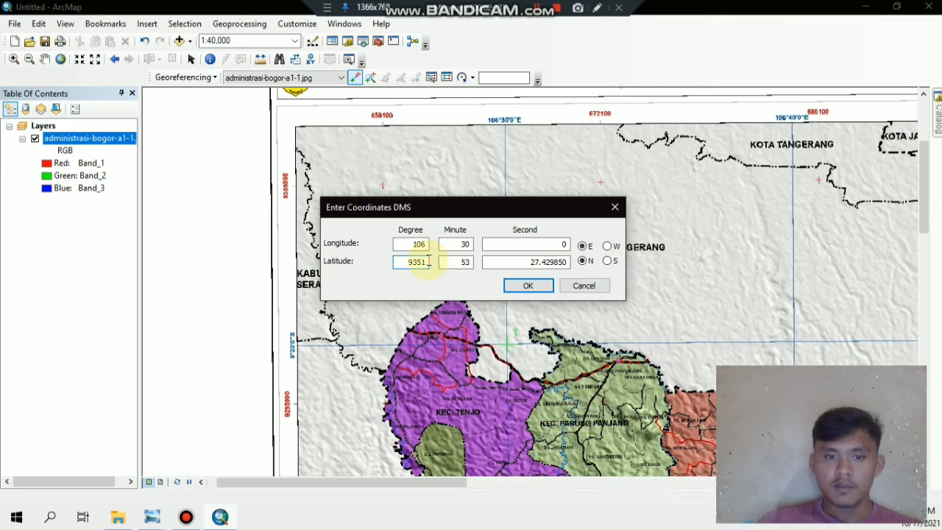
{"action": "type", "text": "6"}
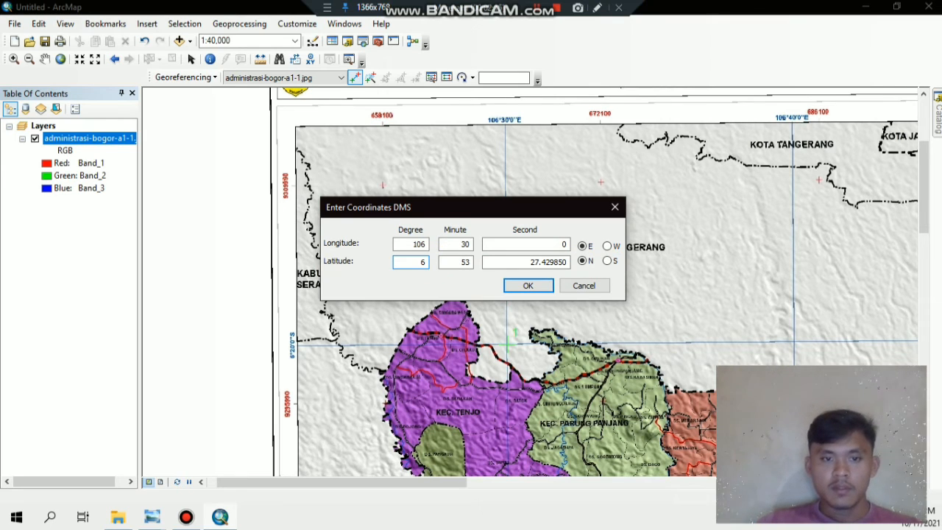
{"action": "left_click", "coordinate": [469, 262]}
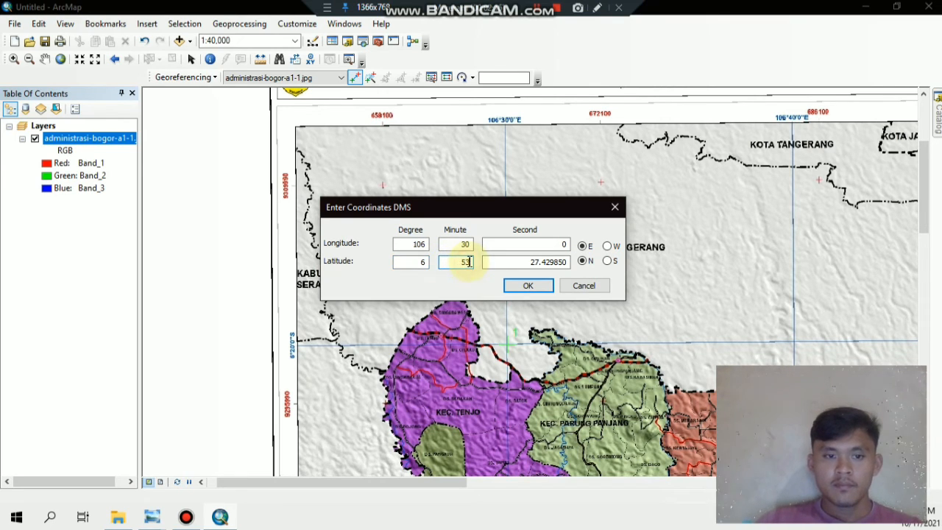
{"action": "key", "text": "BackSpace"}
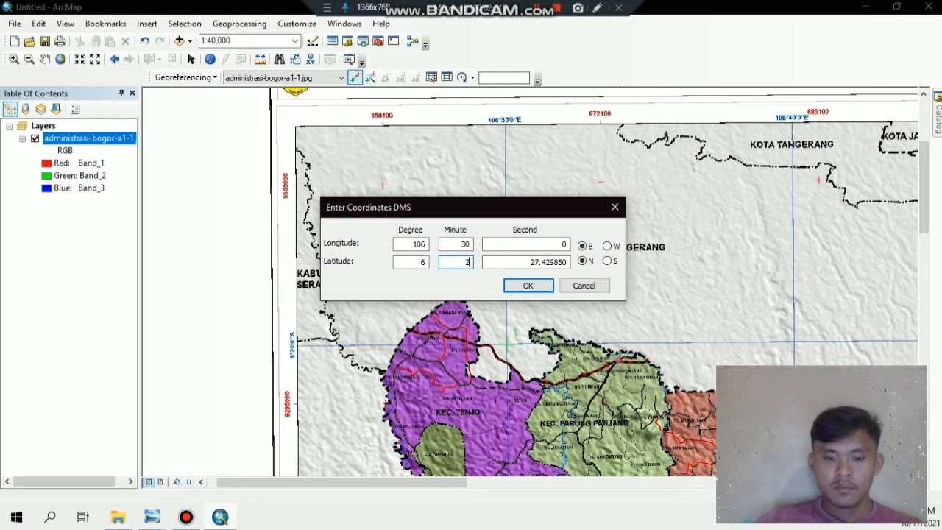
{"action": "left_click", "coordinate": [567, 261]}
{"action": "key", "text": "BackSpace"}
{"action": "key", "text": "BackSpace"}
{"action": "key", "text": "BackSpace"}
{"action": "key", "text": "BackSpace"}
{"action": "key", "text": "BackSpace"}
{"action": "key", "text": "BackSpace"}
{"action": "key", "text": "BackSpace"}
{"action": "key", "text": "BackSpace"}
{"action": "key", "text": "BackSpace"}
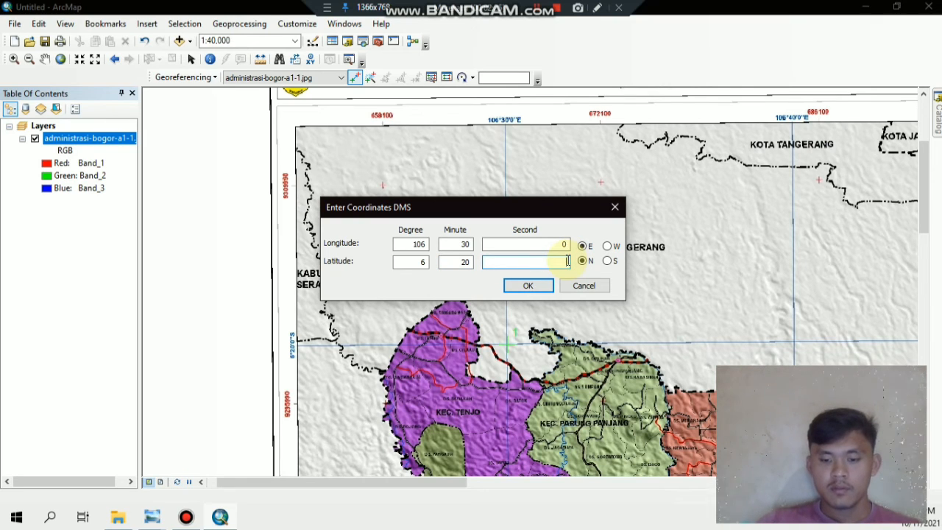
{"action": "type", "text": "0"}
{"action": "left_click", "coordinate": [607, 261]}
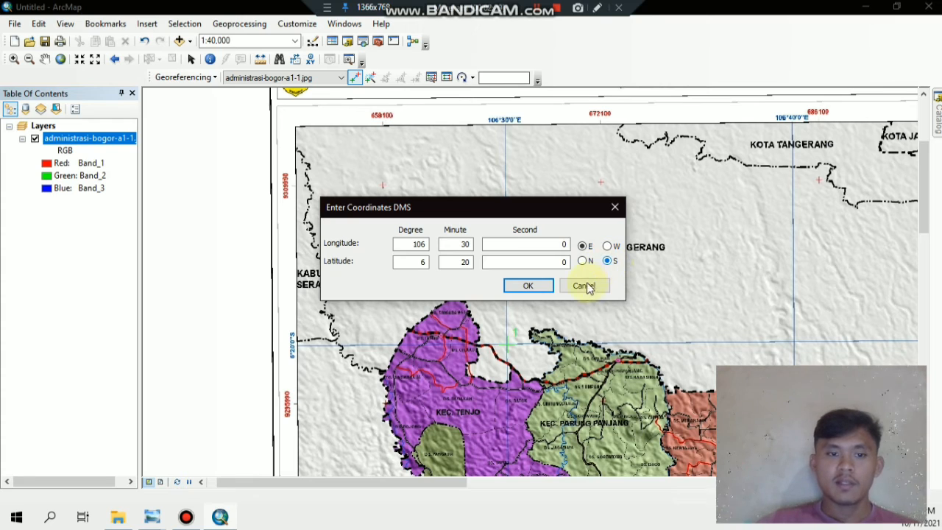
{"action": "left_click", "coordinate": [548, 290]}
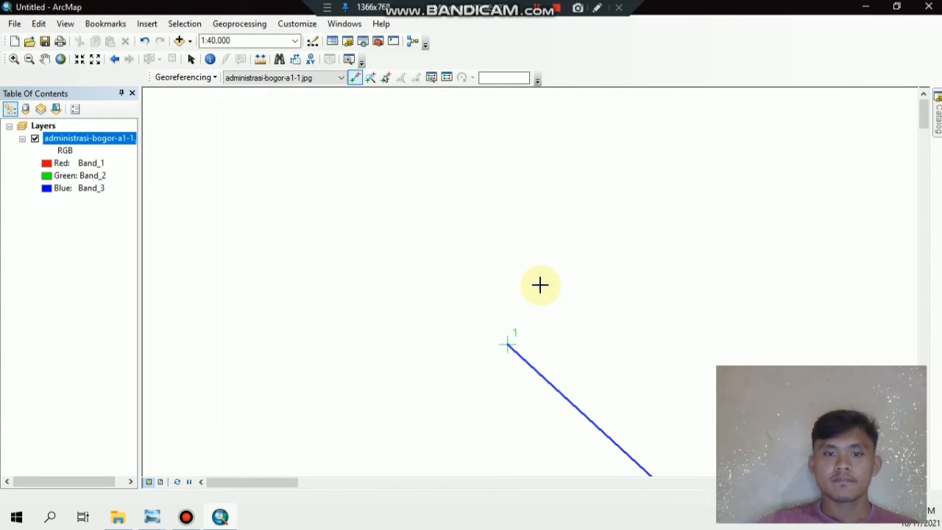
Step: Place a second control point on the grid crossing at 106°40'0"E and 6°20'0"S, and open its DMS longitude and latitude entry
{"action": "scroll", "coordinate": [540, 285], "scroll_direction": "down", "scroll_amount": 4}
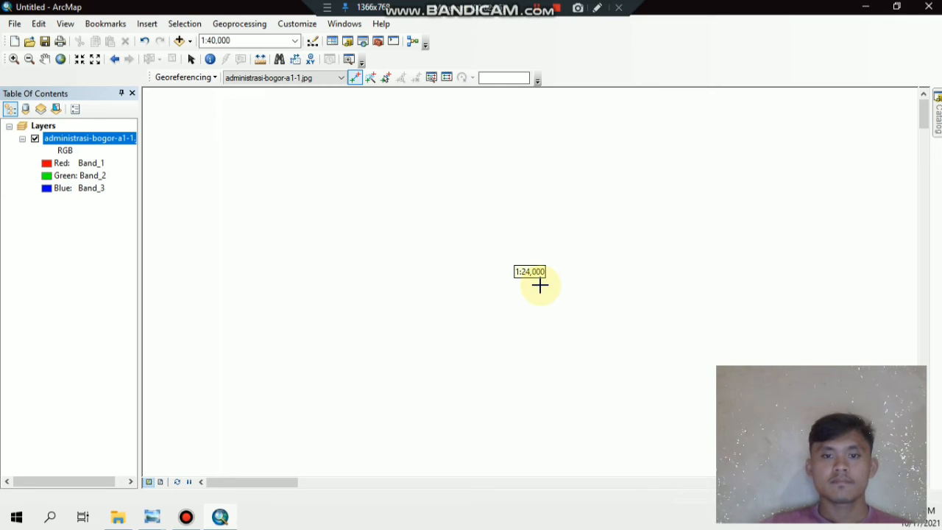
{"action": "scroll", "coordinate": [540, 285], "scroll_direction": "up", "scroll_amount": 3}
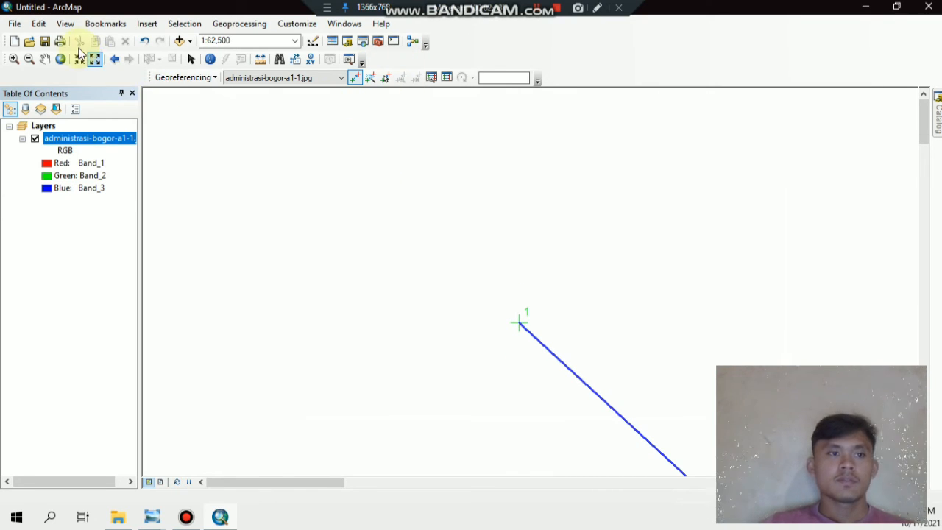
{"action": "left_click", "coordinate": [61, 59]}
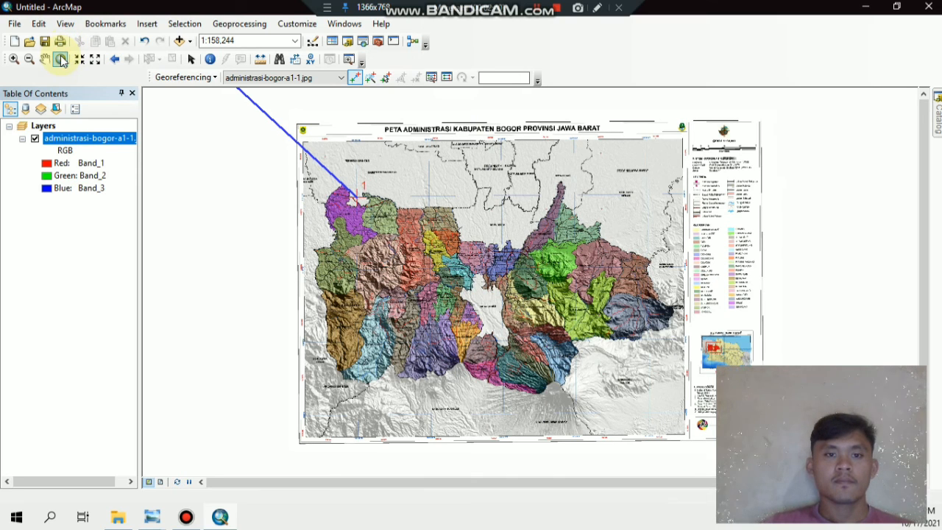
{"action": "left_click", "coordinate": [355, 78]}
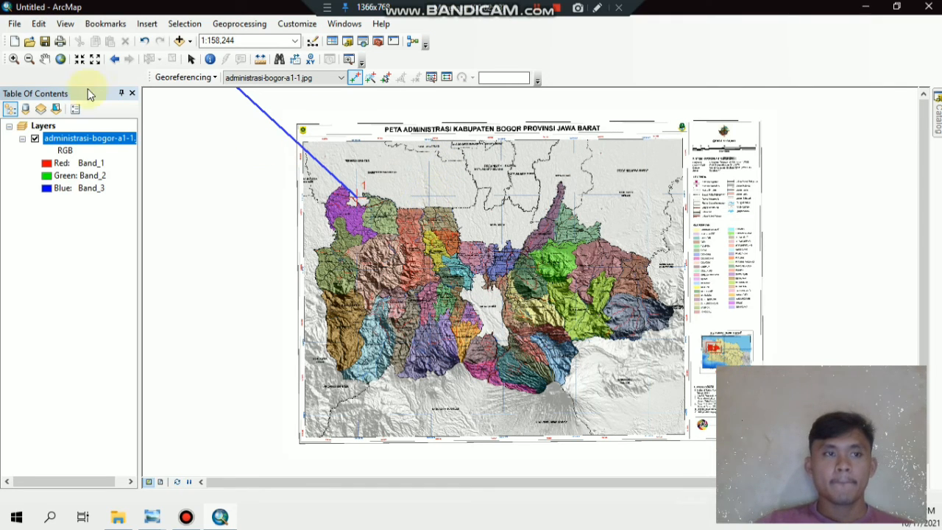
{"action": "left_click", "coordinate": [46, 61]}
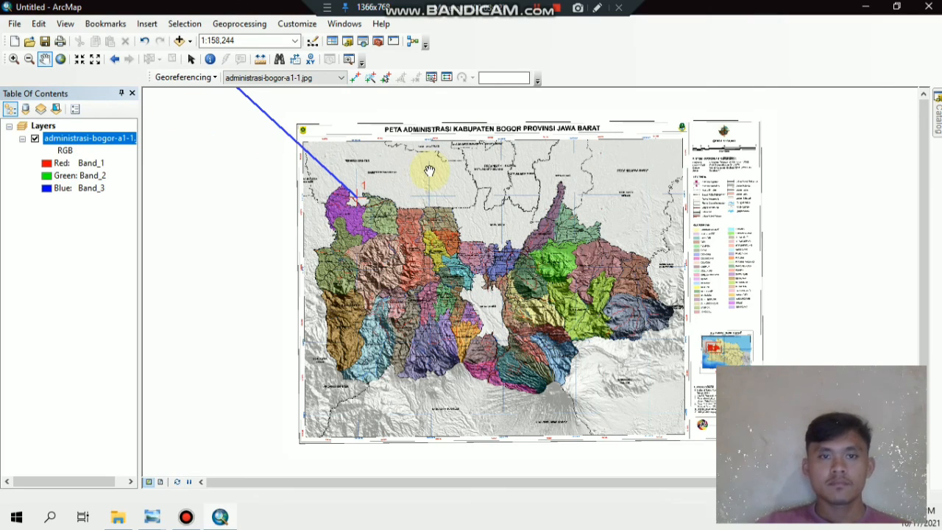
{"action": "scroll", "coordinate": [427, 210], "scroll_direction": "down", "scroll_amount": 1}
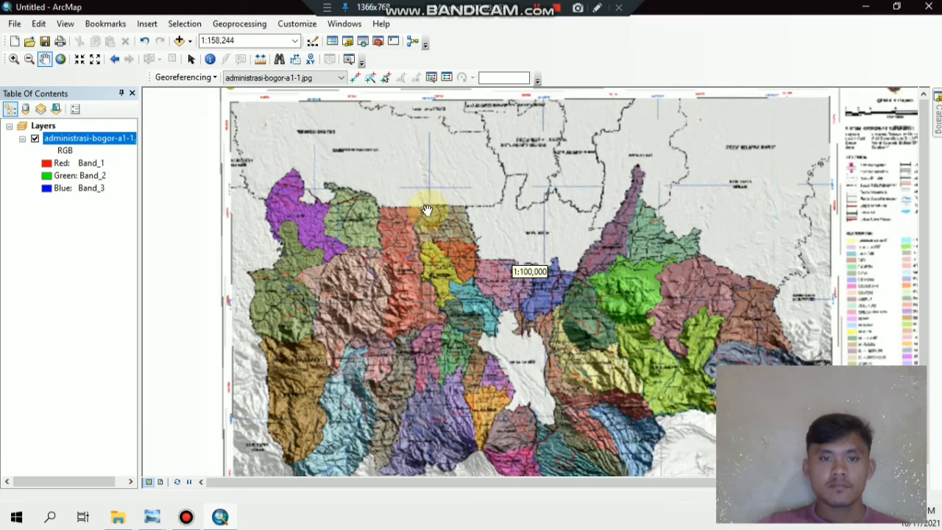
{"action": "scroll", "coordinate": [427, 210], "scroll_direction": "down", "scroll_amount": 1}
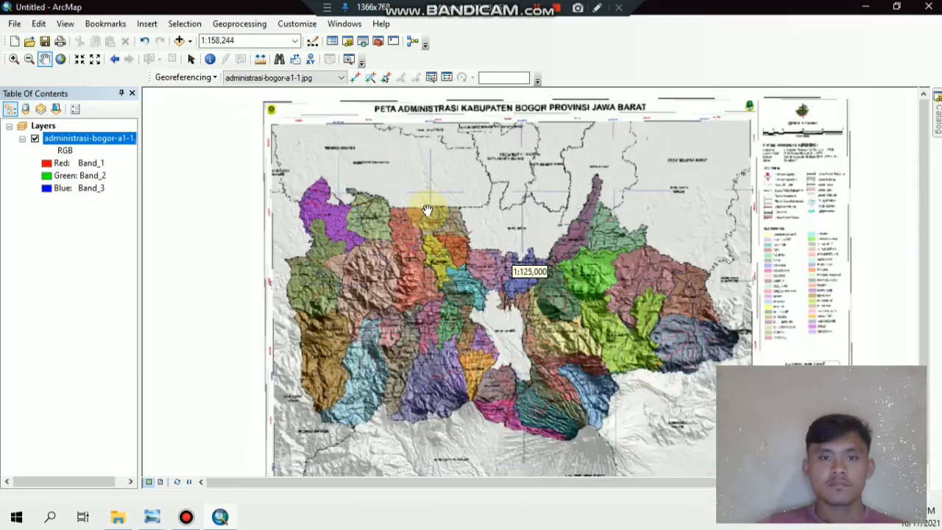
{"action": "scroll", "coordinate": [426, 211], "scroll_direction": "down", "scroll_amount": 4}
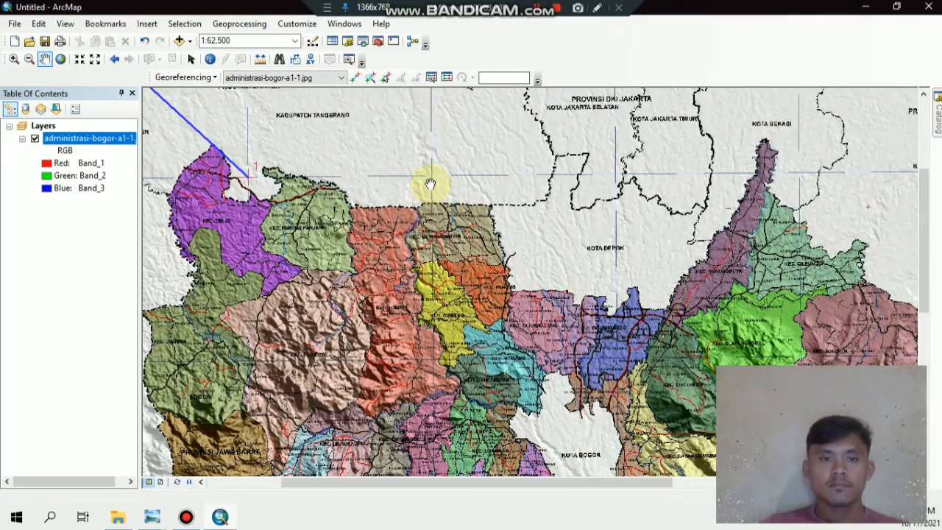
{"action": "scroll", "coordinate": [430, 184], "scroll_direction": "down", "scroll_amount": 2}
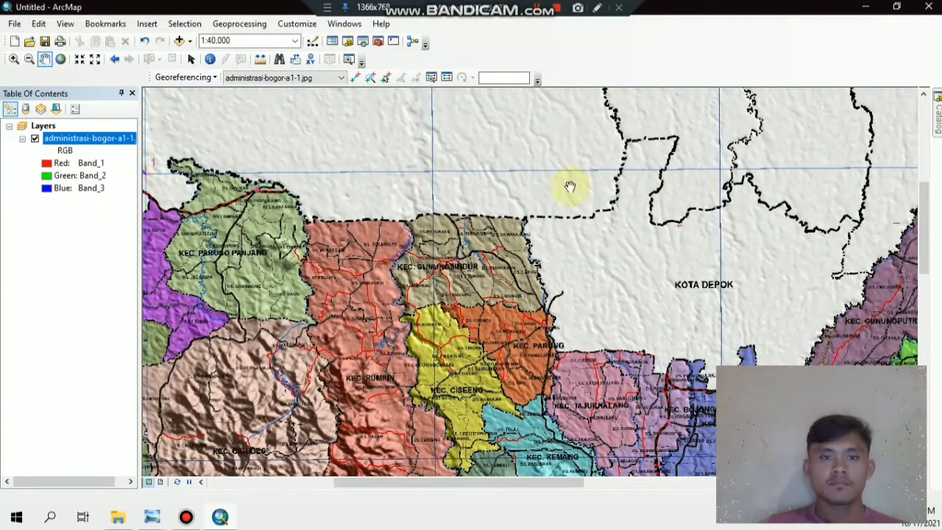
{"action": "left_click_drag", "start_coordinate": [921, 212], "coordinate": [912, 178]}
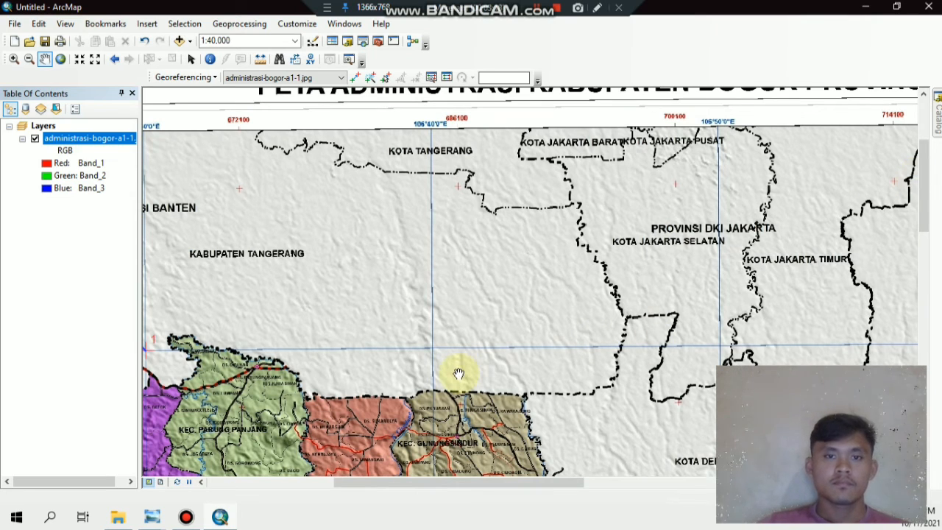
{"action": "left_click", "coordinate": [354, 78]}
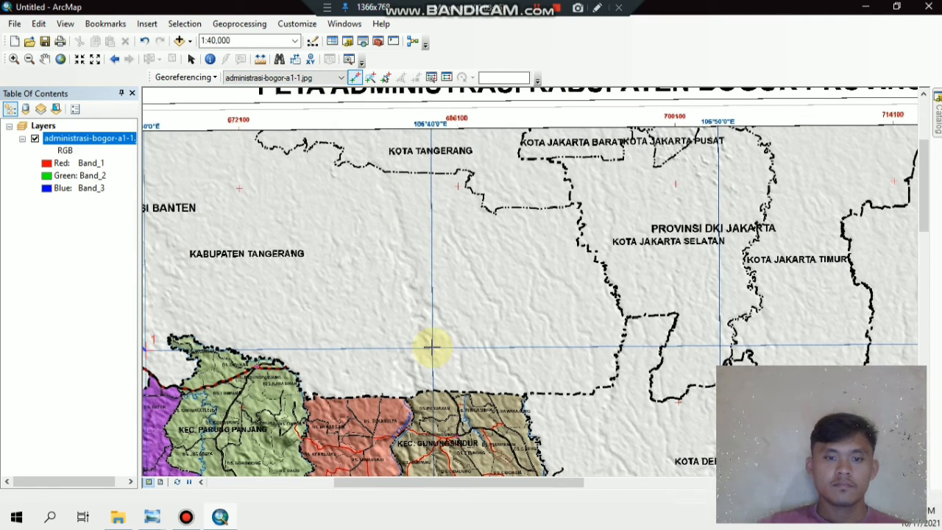
{"action": "left_click", "coordinate": [431, 347]}
{"action": "right_click", "coordinate": [432, 348]}
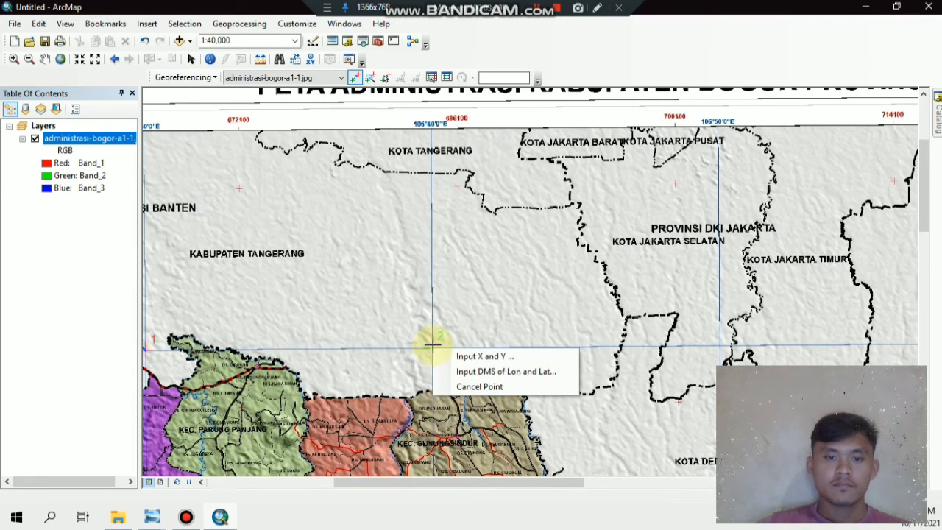
{"action": "left_click", "coordinate": [454, 371]}
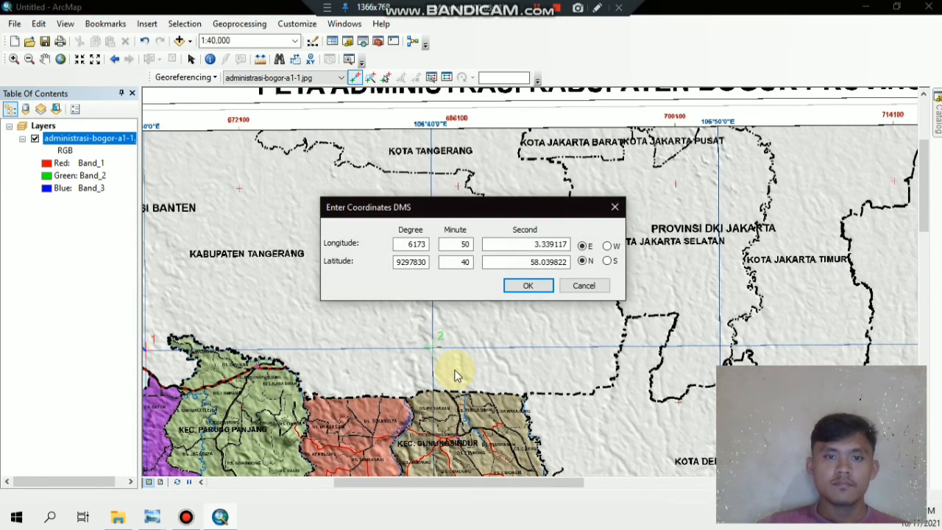
Step: Set the second control point's longitude to 106 degrees and 40 minutes
{"action": "left_click", "coordinate": [424, 244]}
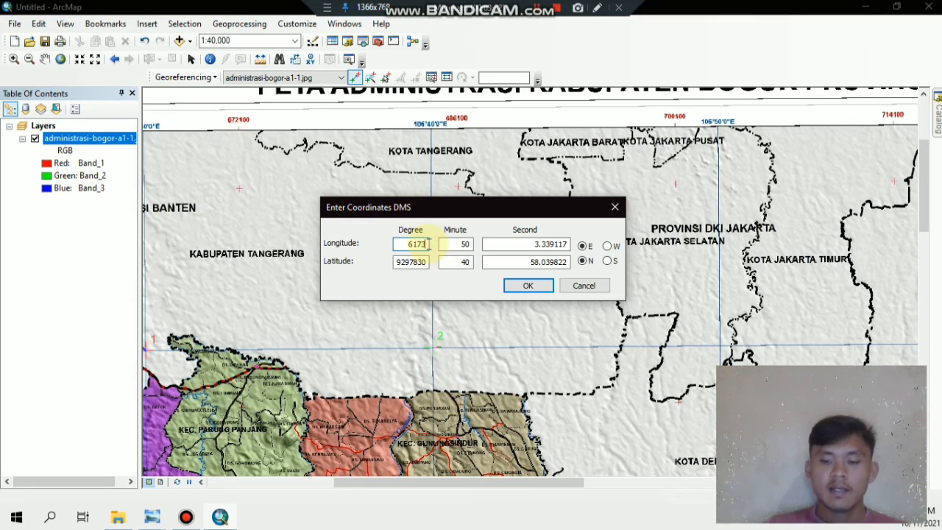
{"action": "key", "text": "BackSpace"}
{"action": "key", "text": "BackSpace"}
{"action": "key", "text": "BackSpace"}
{"action": "key", "text": "BackSpace"}
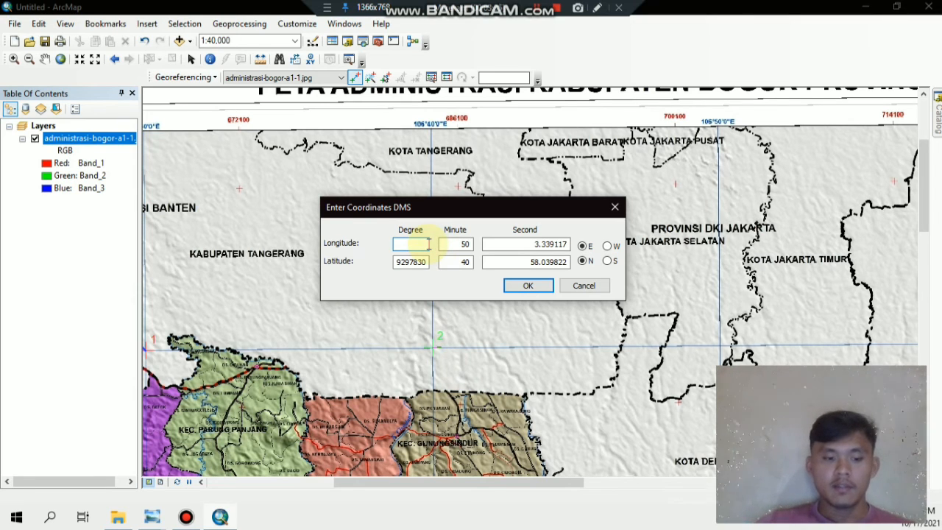
{"action": "type", "text": "10"}
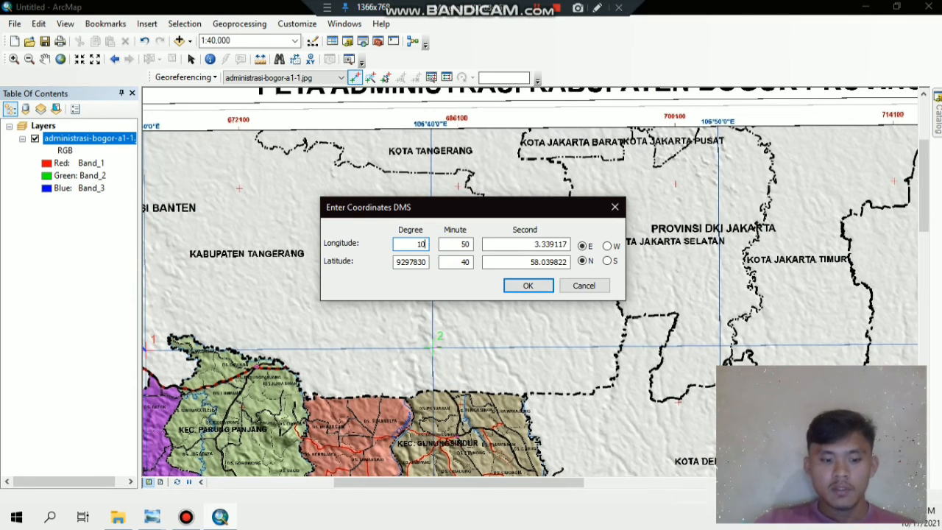
{"action": "type", "text": "6"}
{"action": "left_click", "coordinate": [466, 244]}
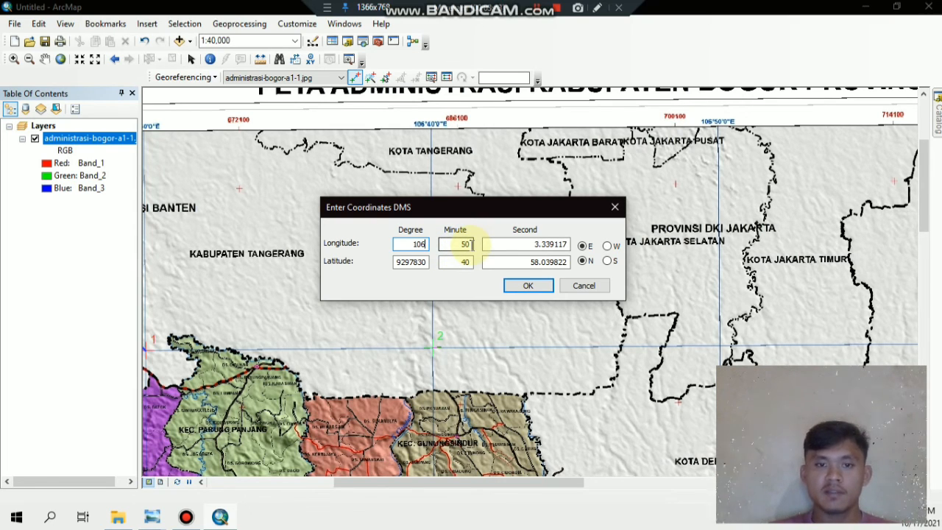
{"action": "key", "text": "BackSpace"}
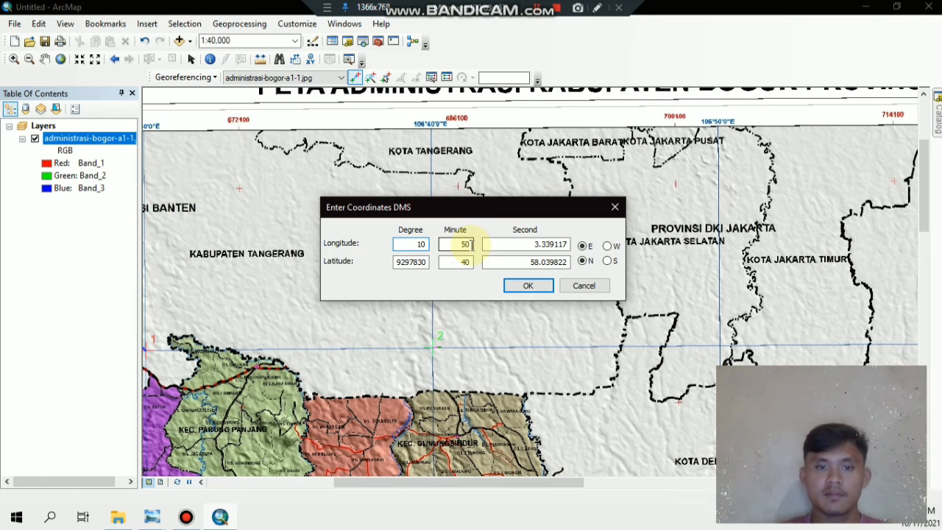
{"action": "type", "text": "6"}
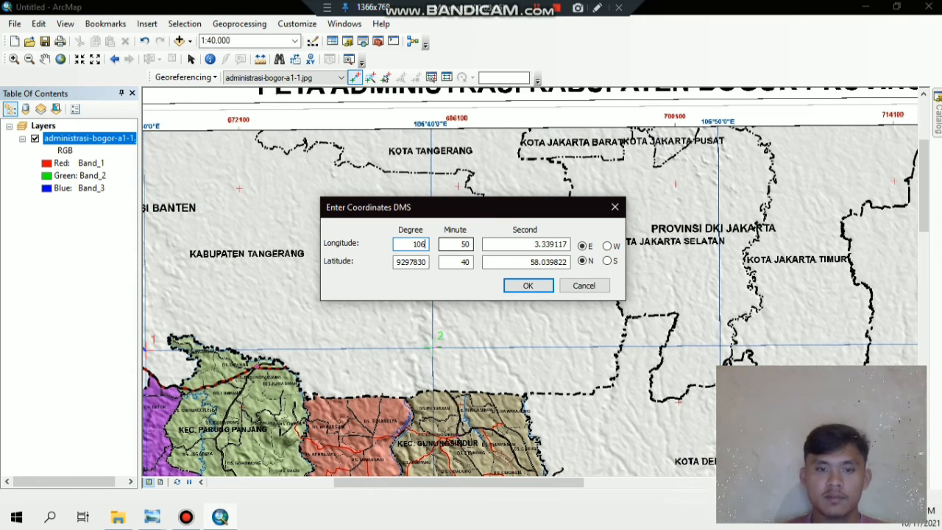
{"action": "left_click", "coordinate": [471, 244]}
{"action": "key", "text": "BackSpace"}
{"action": "type", "text": "40"}
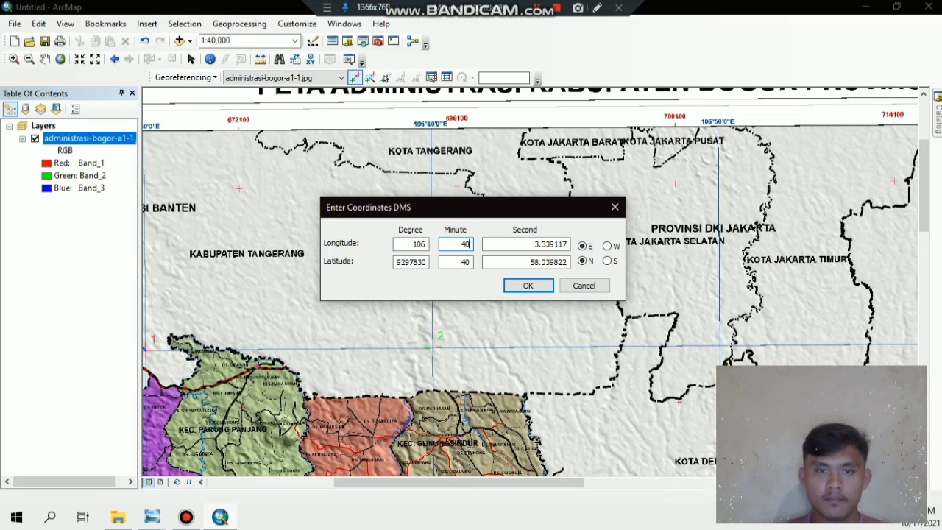
Step: Set the seconds of the second control point's longitude to 0
{"action": "left_click", "coordinate": [568, 244]}
{"action": "key", "text": "BackSpace"}
{"action": "key", "text": "BackSpace"}
{"action": "key", "text": "BackSpace"}
{"action": "key", "text": "BackSpace"}
{"action": "key", "text": "BackSpace"}
{"action": "key", "text": "BackSpace"}
{"action": "key", "text": "BackSpace"}
{"action": "key", "text": "BackSpace"}
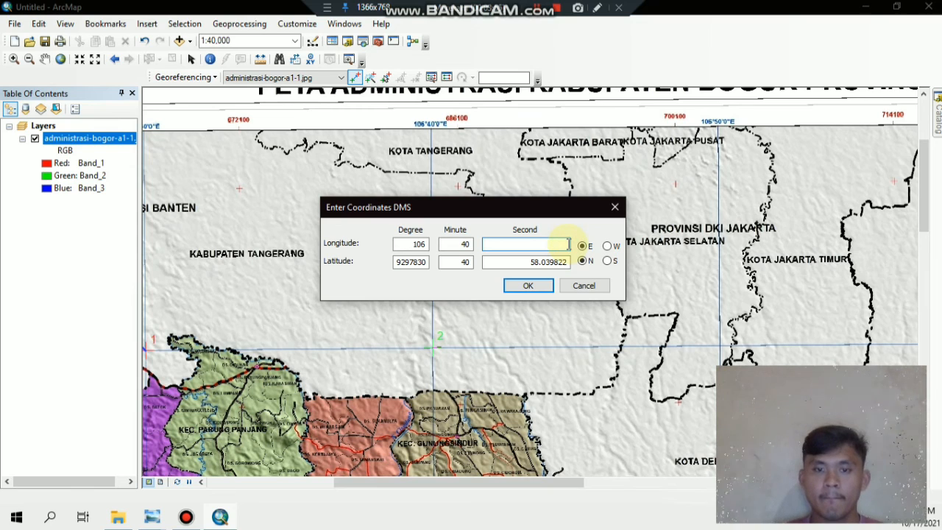
{"action": "type", "text": "0"}
Step: Set the second control point's latitude to South with 6 degrees and 20 minutes
{"action": "left_click", "coordinate": [610, 262]}
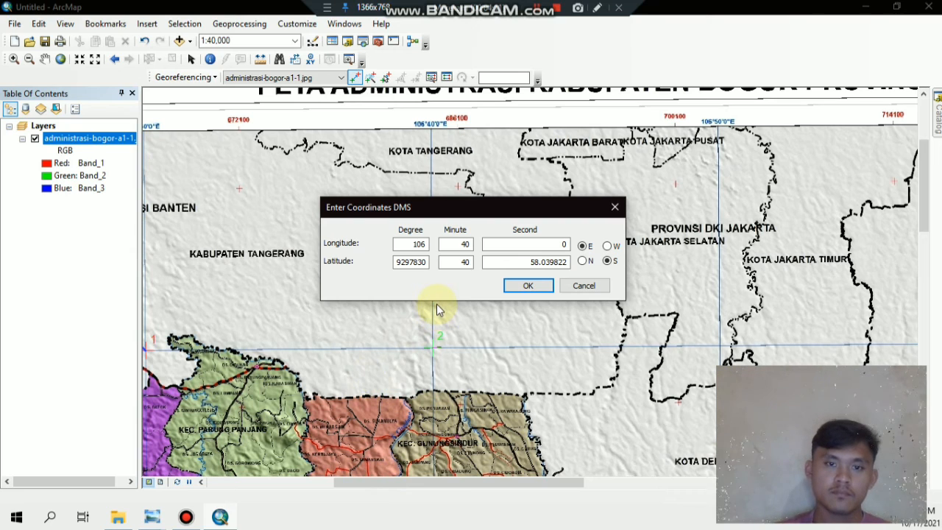
{"action": "left_click", "coordinate": [427, 261]}
{"action": "key", "text": "BackSpace"}
{"action": "key", "text": "BackSpace"}
{"action": "key", "text": "BackSpace"}
{"action": "key", "text": "BackSpace"}
{"action": "key", "text": "BackSpace"}
{"action": "key", "text": "BackSpace"}
{"action": "key", "text": "BackSpace"}
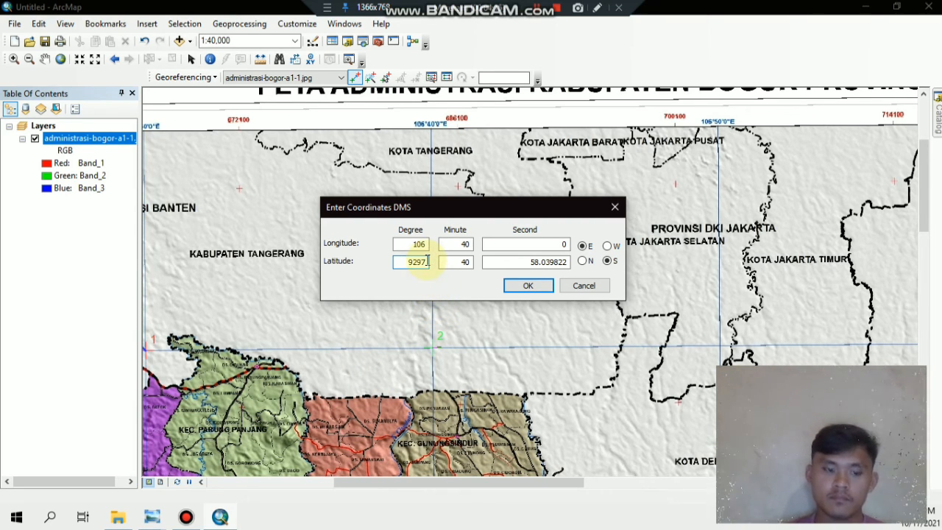
{"action": "type", "text": "6"}
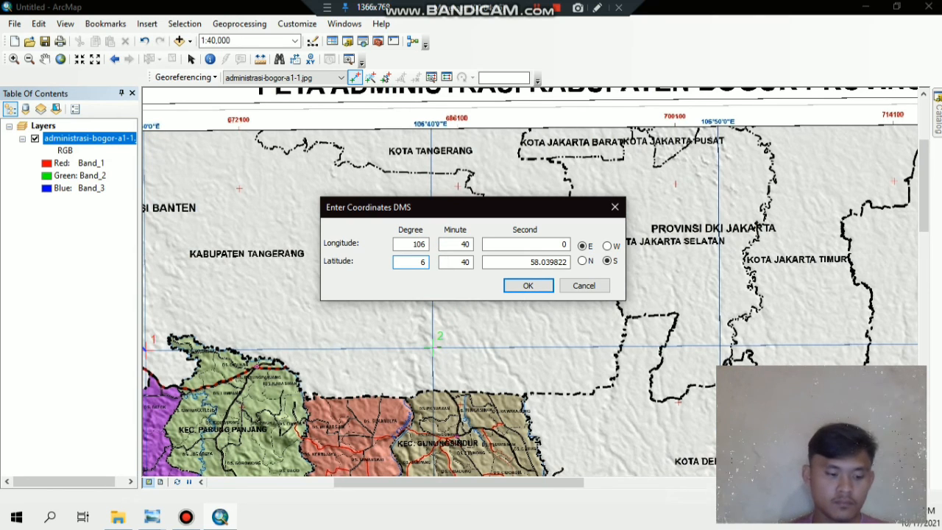
{"action": "left_click", "coordinate": [468, 262]}
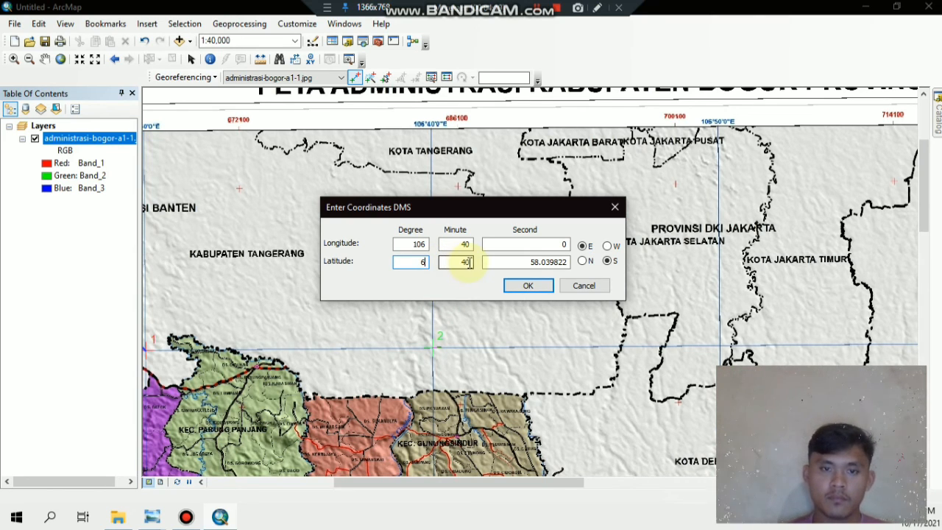
{"action": "key", "text": "BackSpace"}
{"action": "key", "text": "BackSpace"}
{"action": "type", "text": "20"}
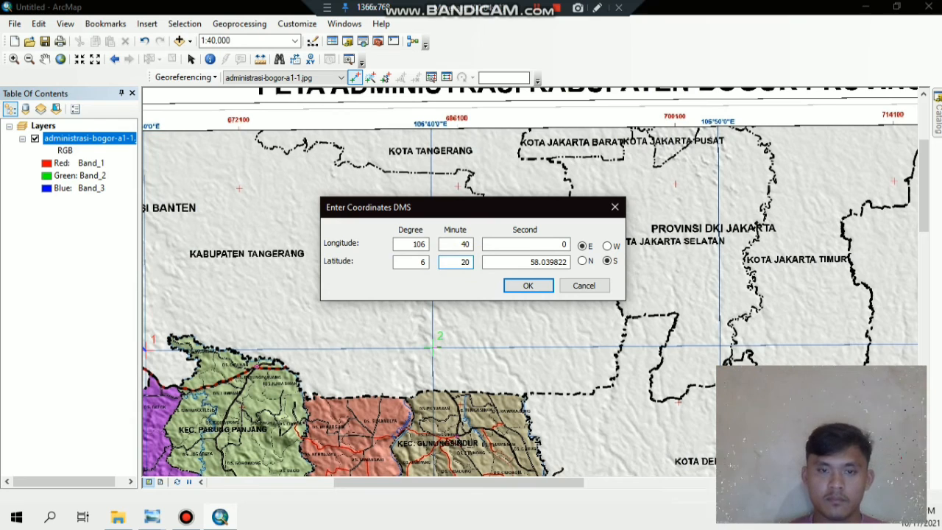
Step: Set the seconds of the second control point's latitude to 0 and accept the coordinates
{"action": "left_click", "coordinate": [569, 263]}
{"action": "key", "text": "BackSpace"}
{"action": "key", "text": "BackSpace"}
{"action": "key", "text": "BackSpace"}
{"action": "key", "text": "BackSpace"}
{"action": "key", "text": "BackSpace"}
{"action": "key", "text": "BackSpace"}
{"action": "key", "text": "BackSpace"}
{"action": "key", "text": "BackSpace"}
{"action": "type", "text": "0"}
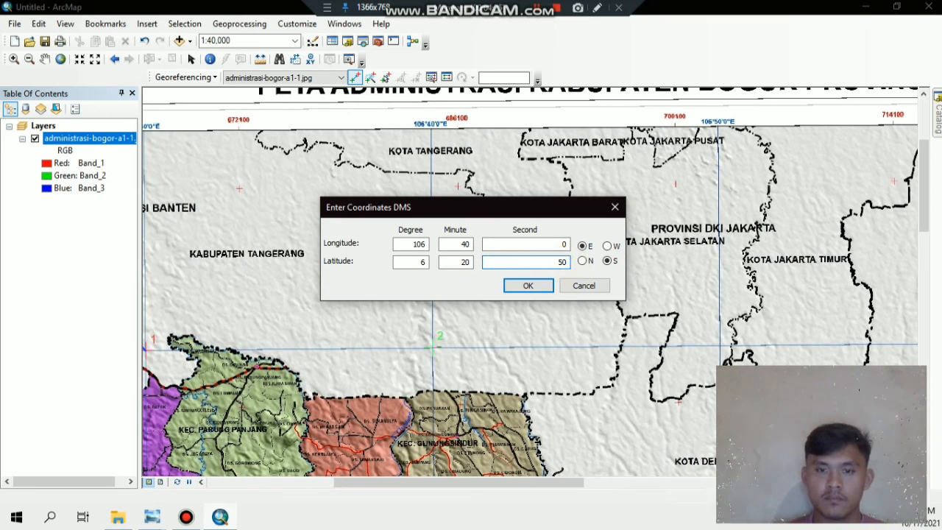
{"action": "key", "text": "BackSpace"}
{"action": "key", "text": "BackSpace"}
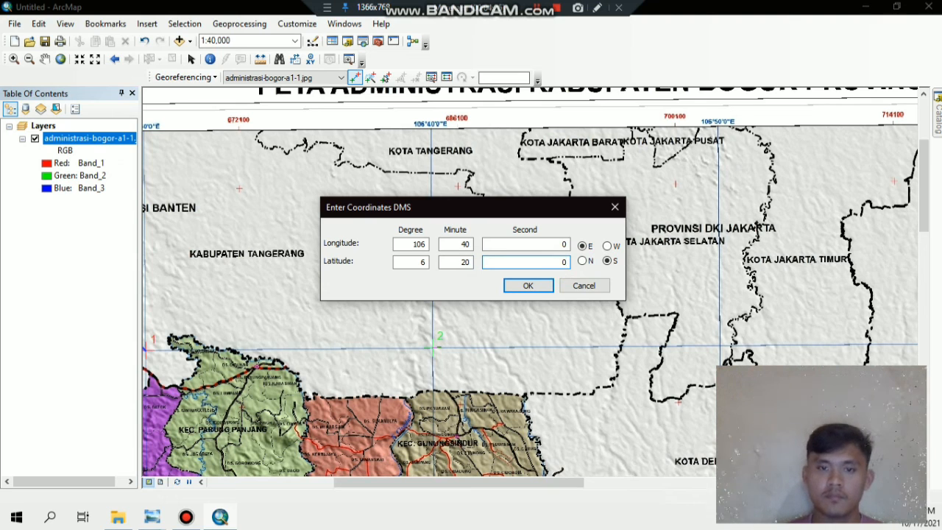
{"action": "left_click", "coordinate": [546, 292]}
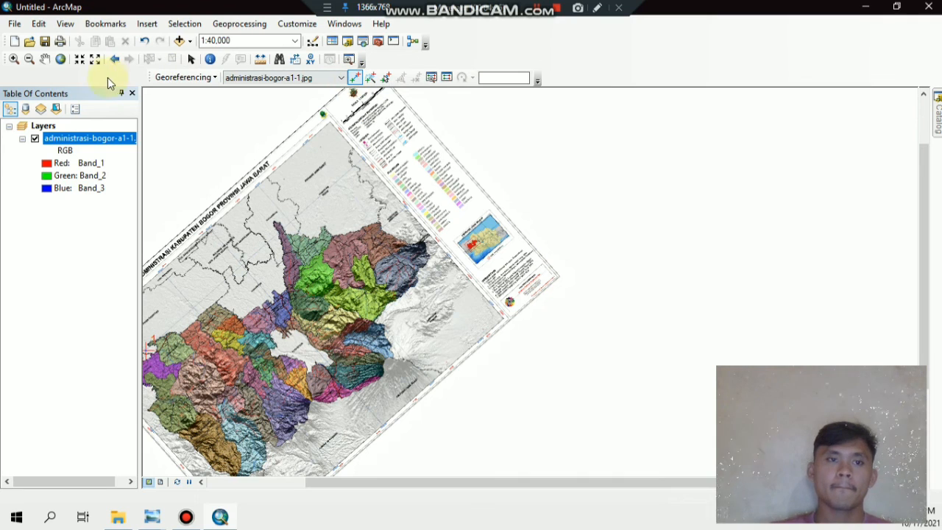
Step: Examine the overall position and rotation of the adjusted map, also in a separate viewer window
{"action": "left_click", "coordinate": [44, 61]}
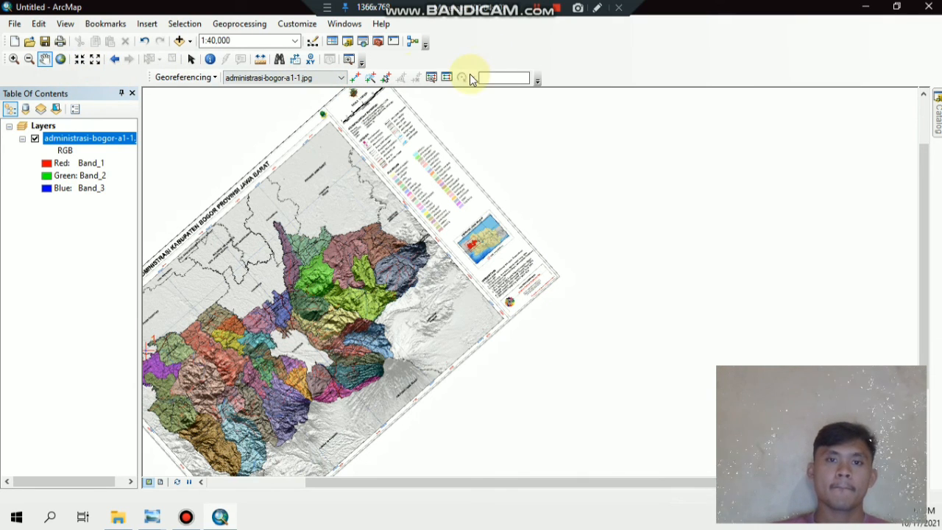
{"action": "left_click_drag", "start_coordinate": [370, 485], "coordinate": [309, 487]}
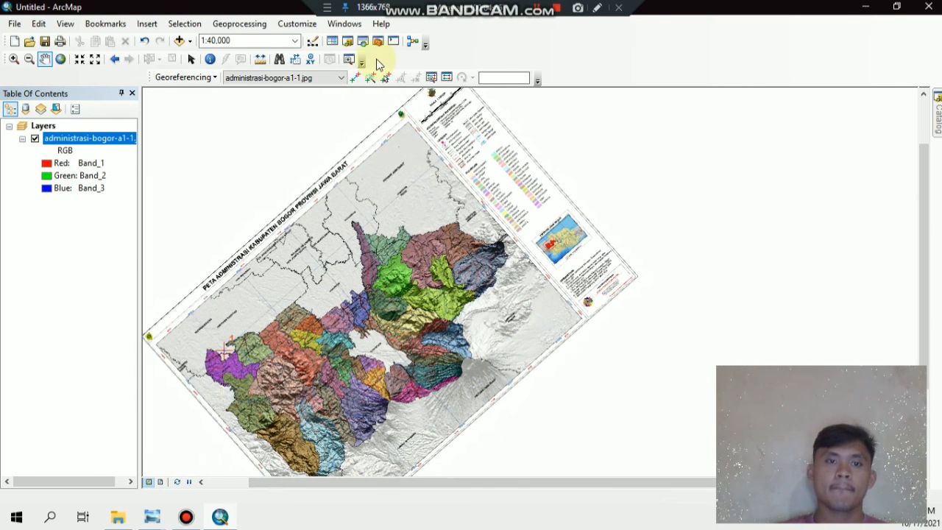
{"action": "left_click", "coordinate": [432, 77]}
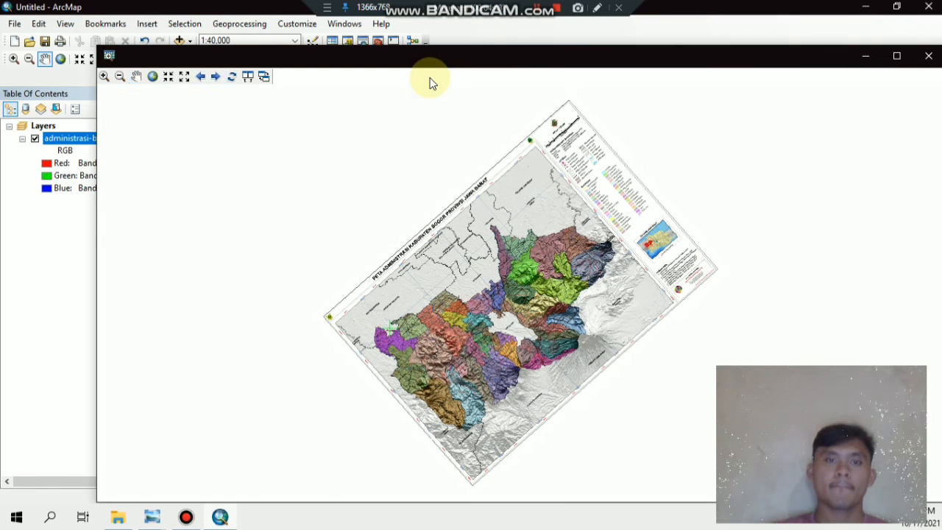
{"action": "left_click", "coordinate": [866, 56]}
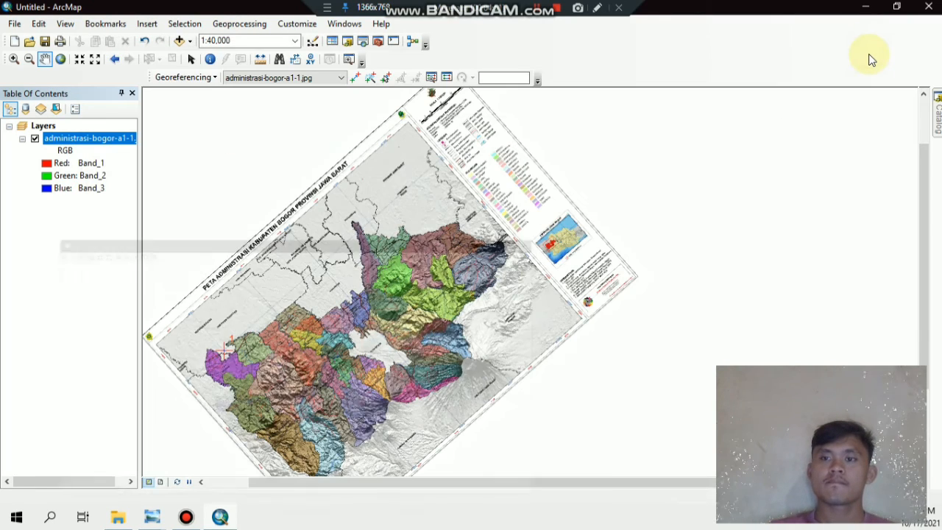
Step: Delete the second control point from the georeferencing link table and close the table
{"action": "left_click", "coordinate": [446, 80]}
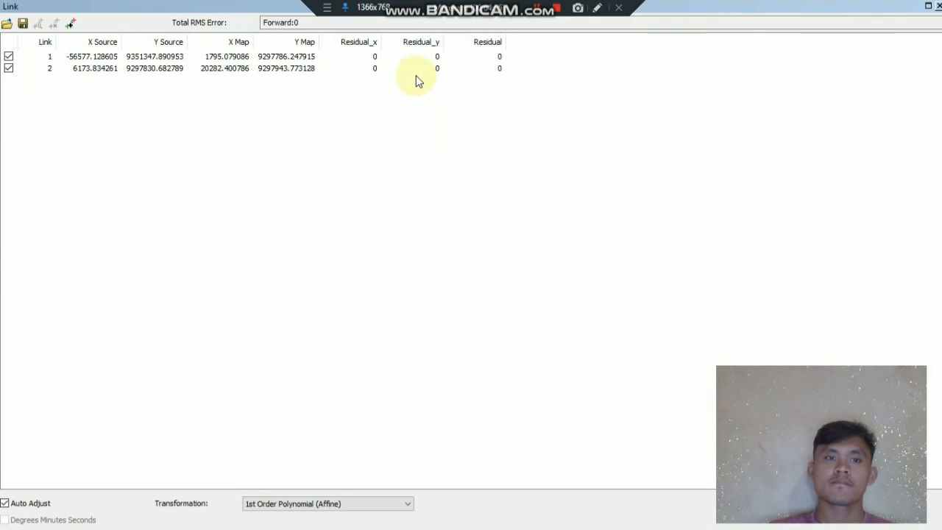
{"action": "left_click", "coordinate": [363, 73]}
{"action": "key", "text": "Delete"}
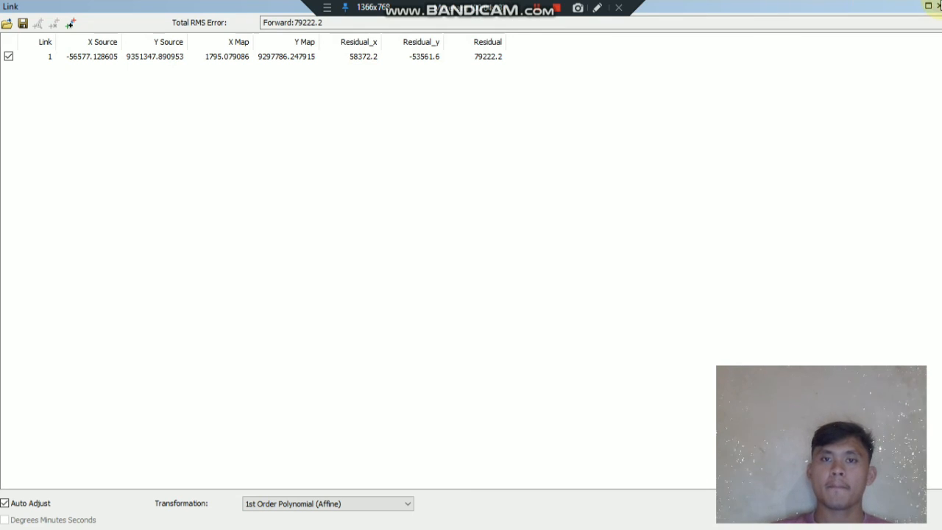
{"action": "left_click", "coordinate": [937, 5]}
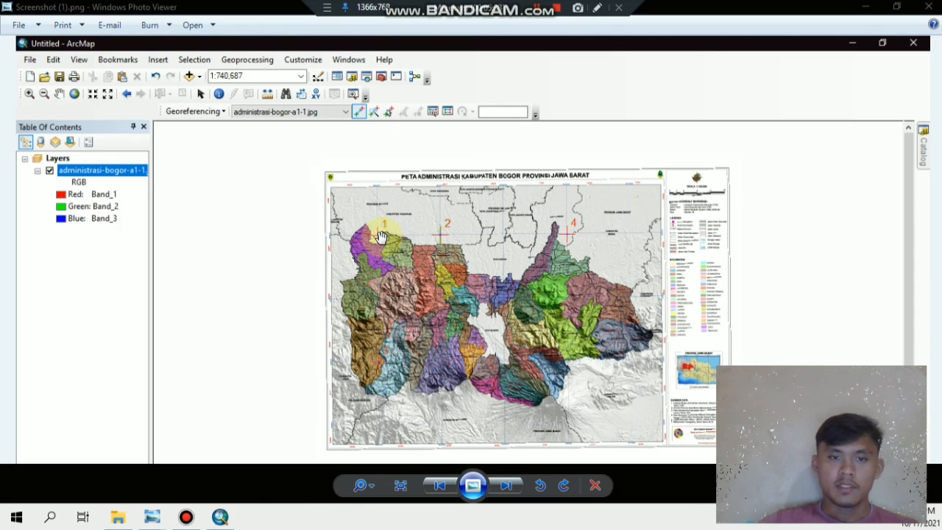
Step: Examine control points 1, 2 and 4 on the map screenshot in Windows Photo Viewer, and show the link table screenshot, Screenshot (2).png
{"action": "left_click", "coordinate": [447, 232]}
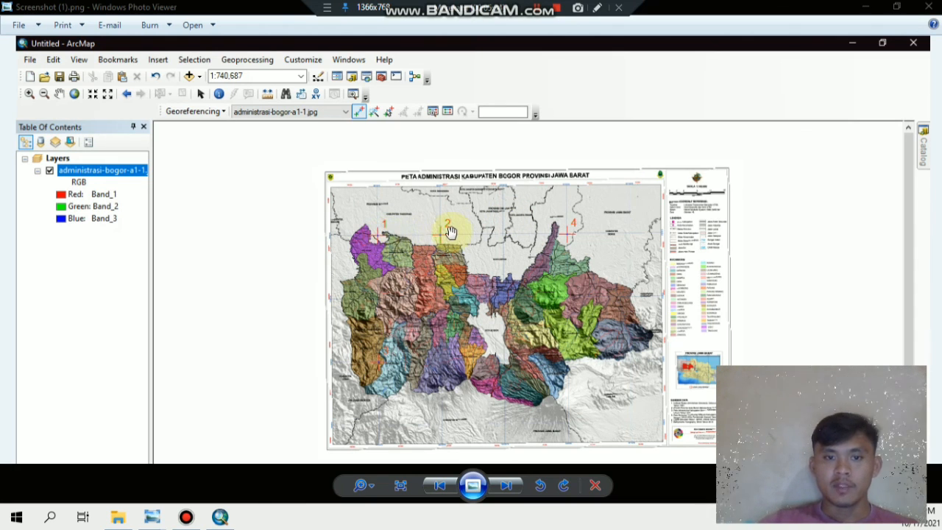
{"action": "left_click", "coordinate": [567, 241]}
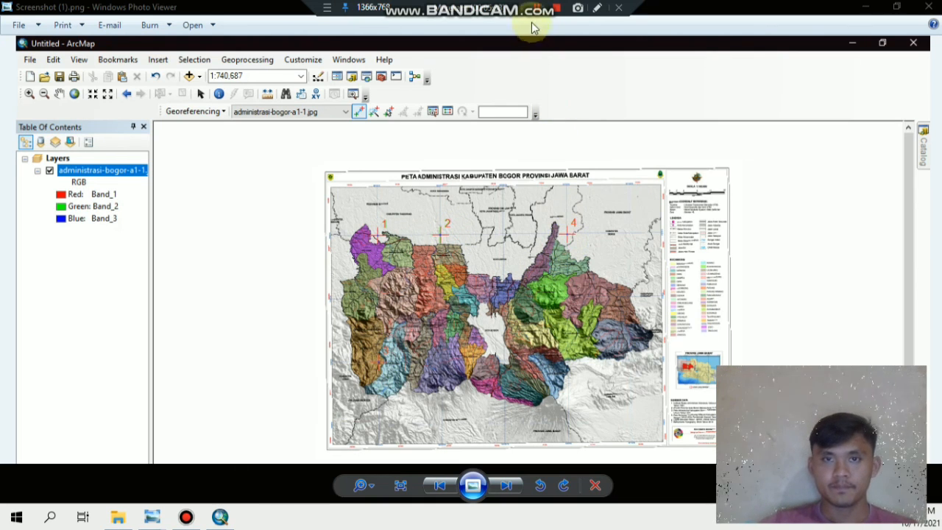
{"action": "key", "text": "Right"}
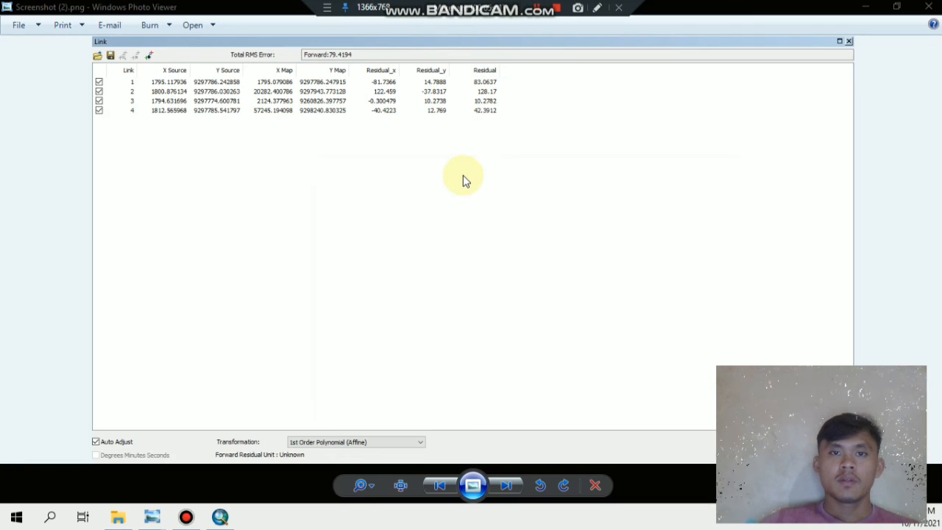